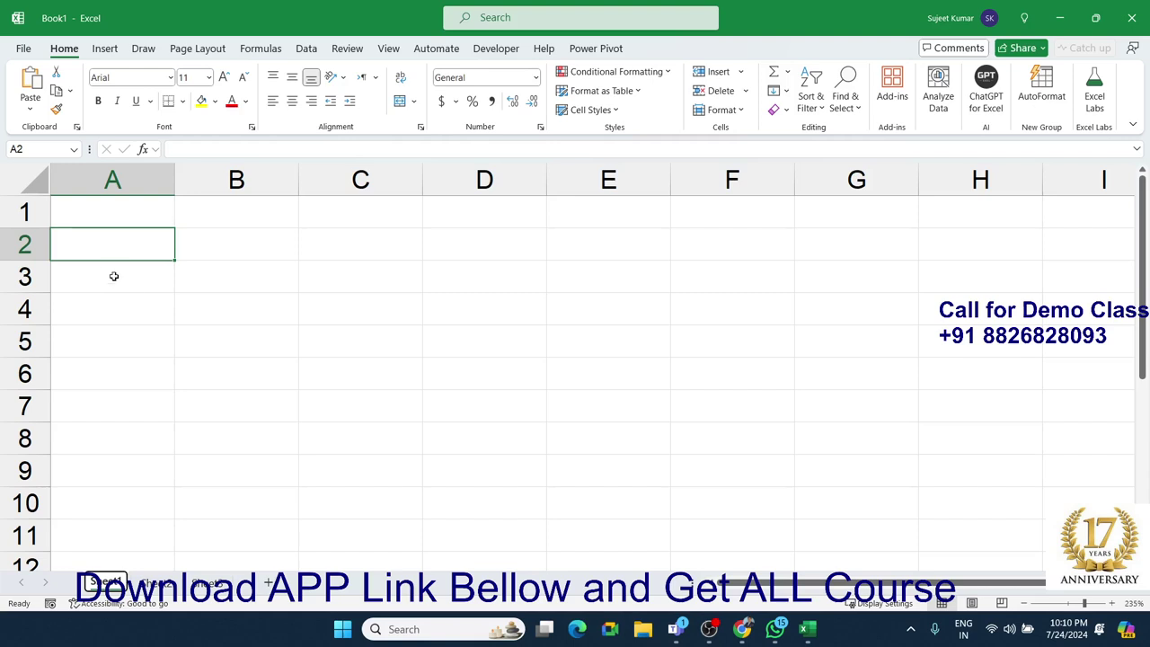
- Enter the date 7/24 in A2, which displays as 24-Jul
type("7/24")
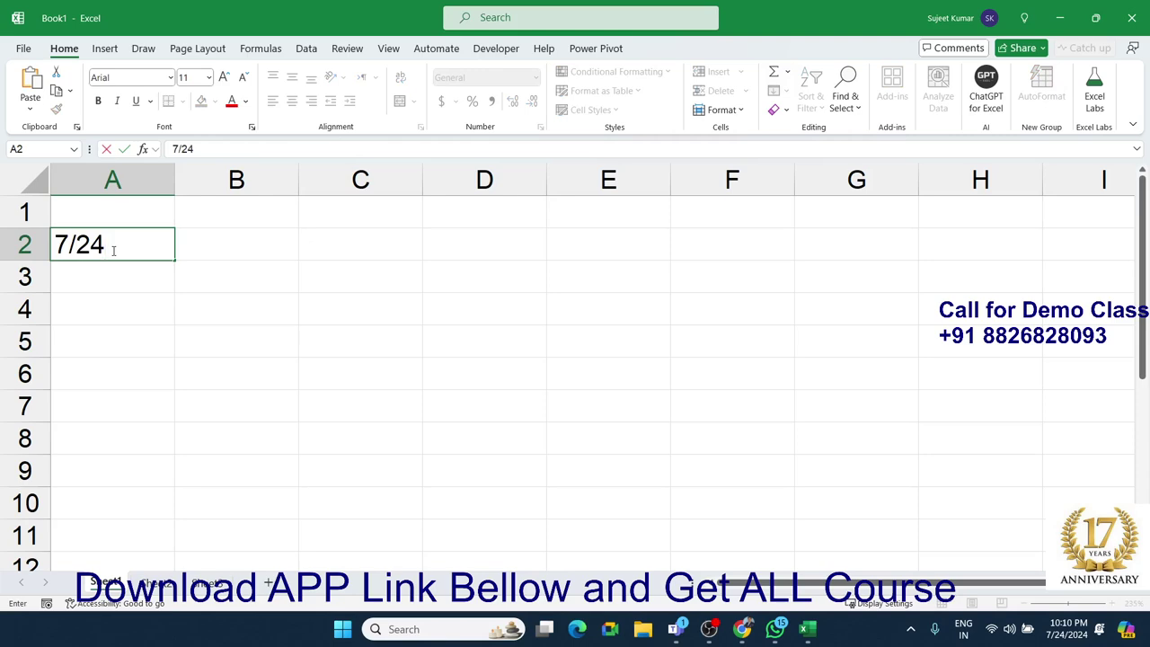
key("Return")
left_click(112, 249)
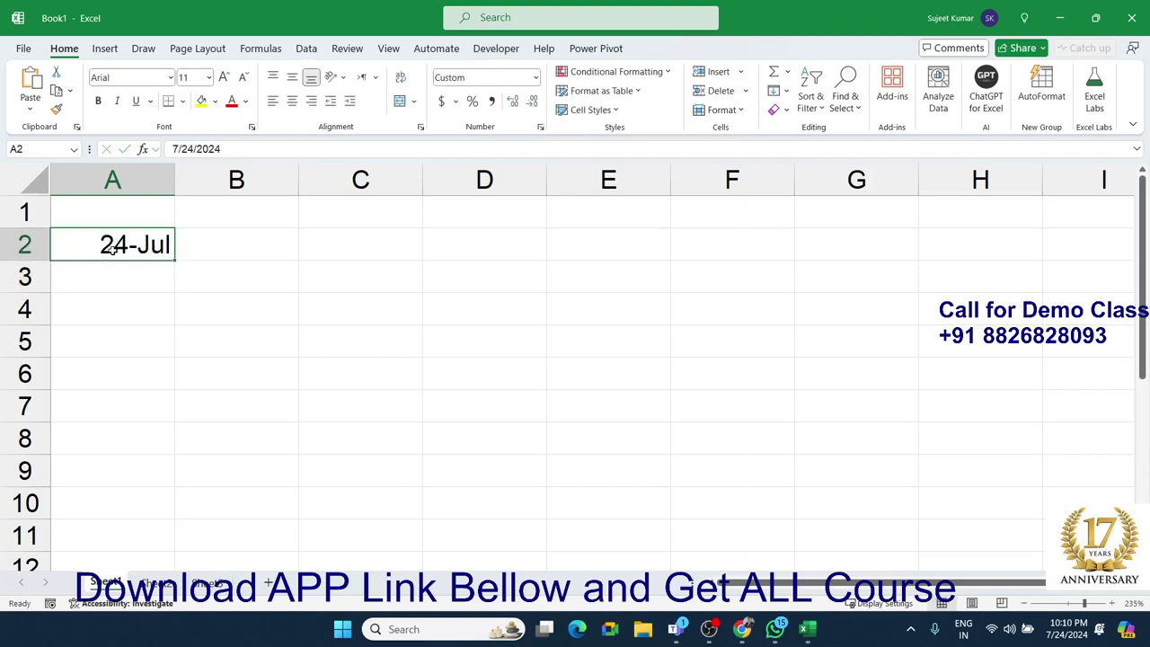
key("Return")
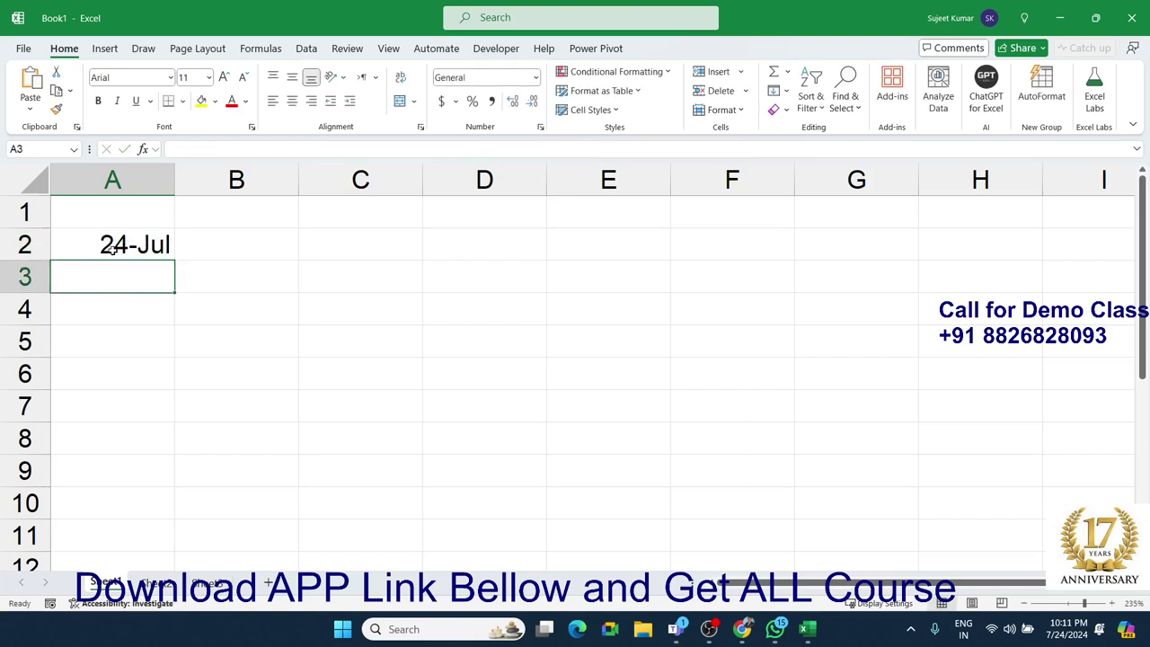
- Enter =TODAY() in A3 and =NOW() in A4 for today's date and the current date-time
type("=to")
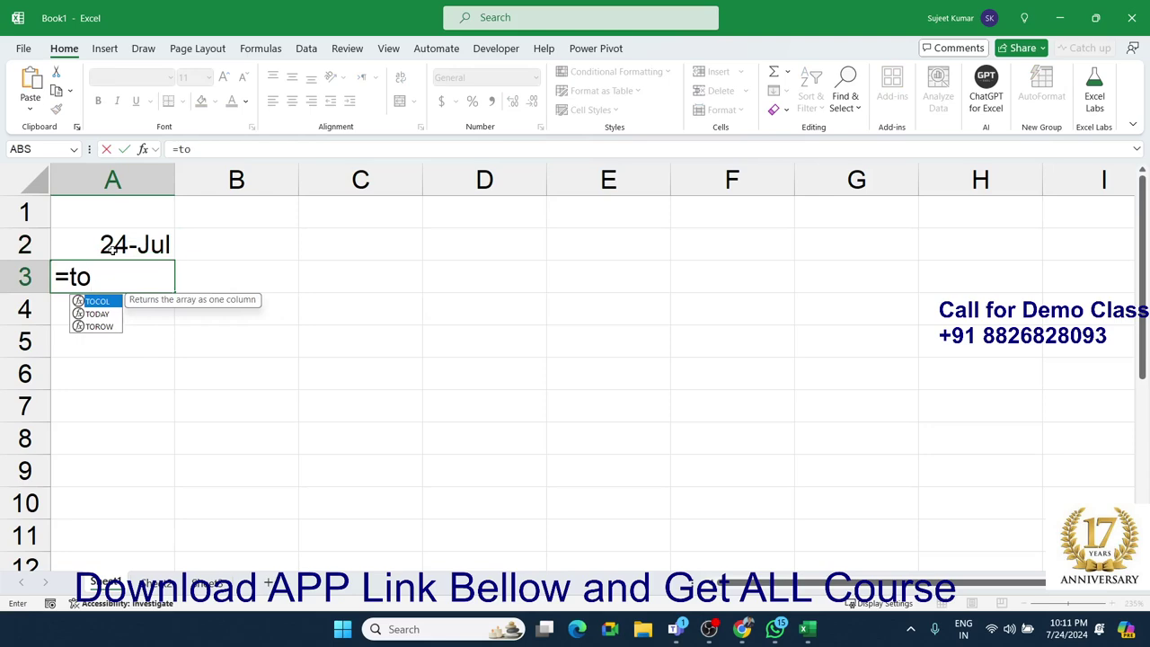
key("Down")
key("Tab")
key("Return")
type("=")
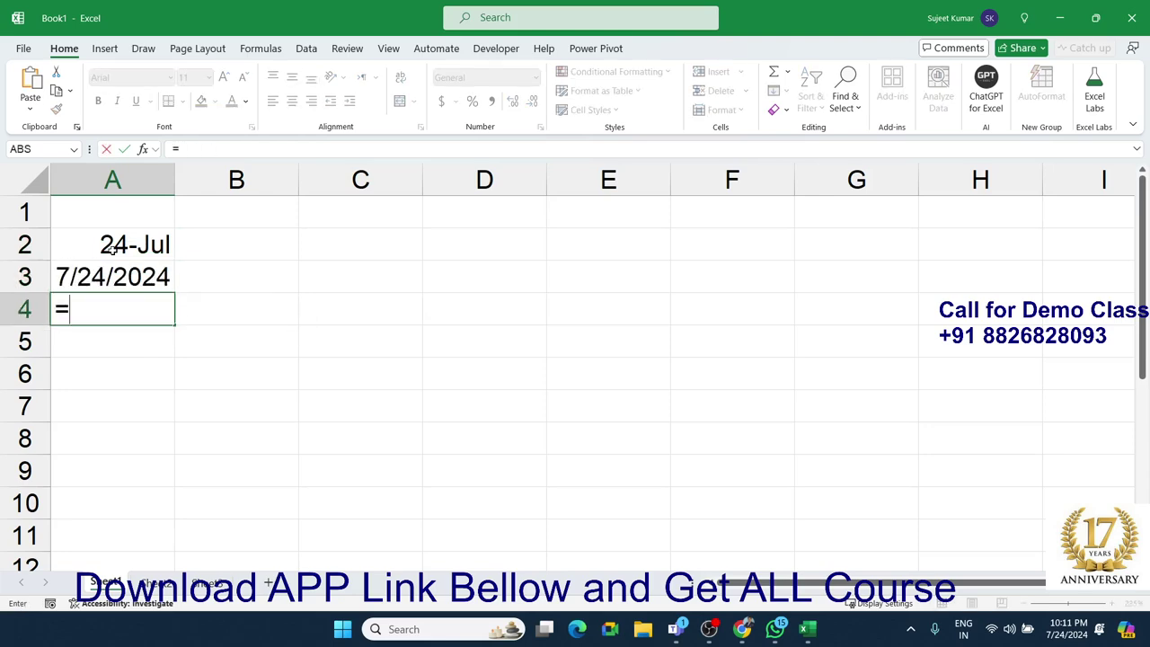
type("now")
key("Tab")
key("Return")
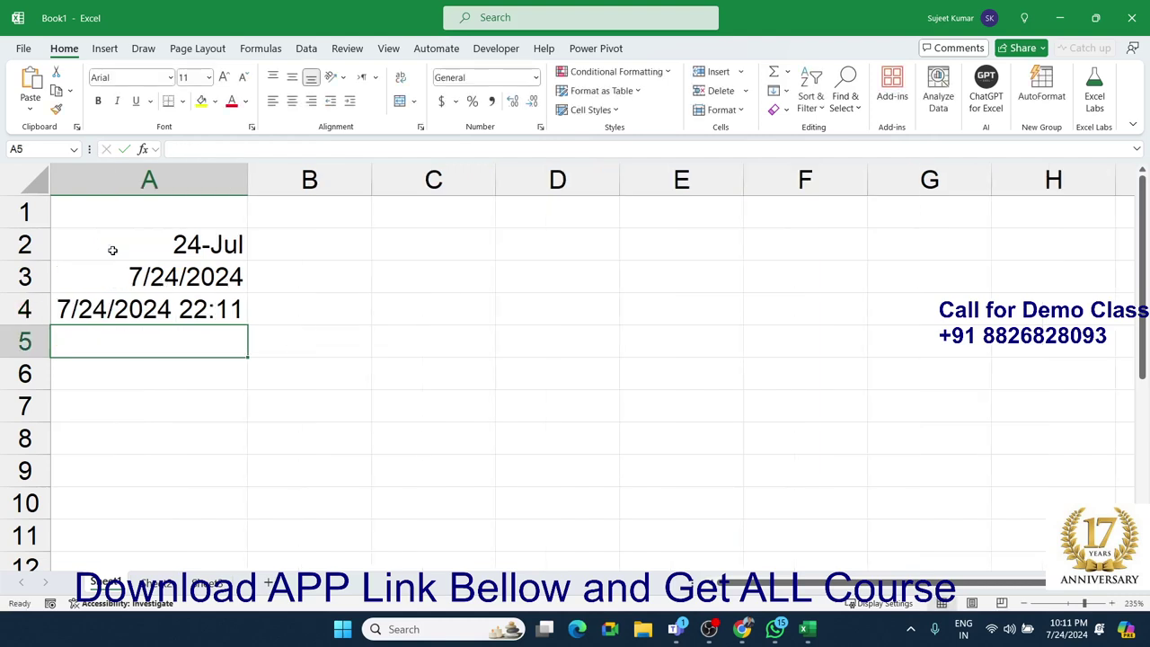
key("Up")
key("Up")
key("Up")
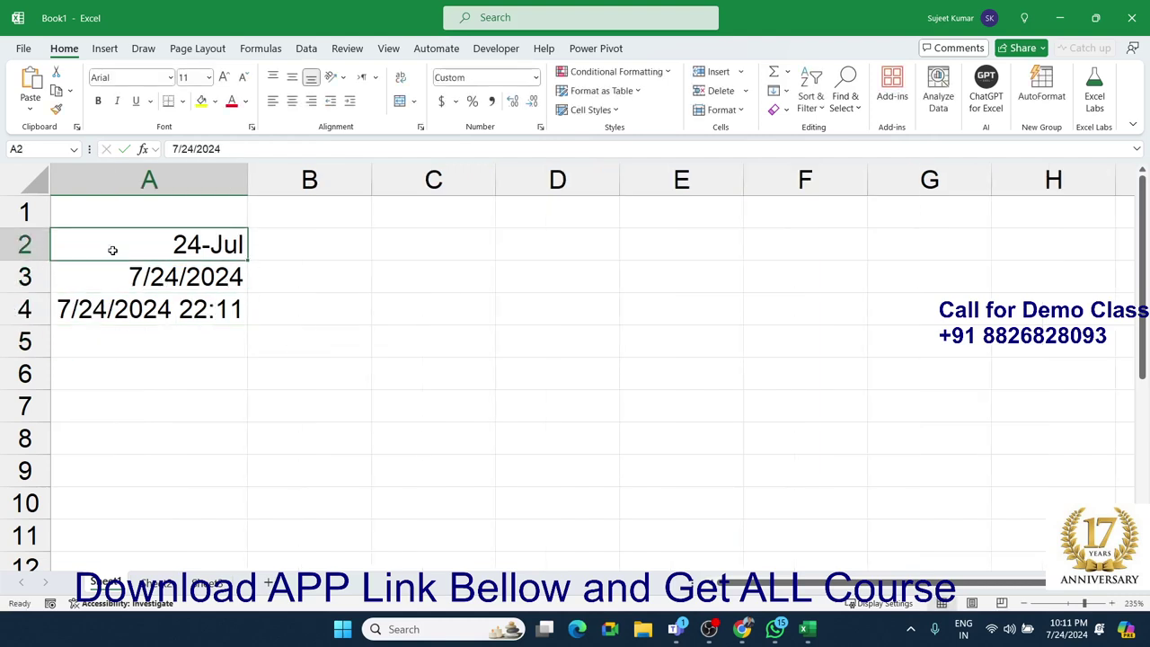
key("Right")
- Extract the year 2024 and month 7 from A2 into B2 and C2 using YEAR and MONTH
type("=")
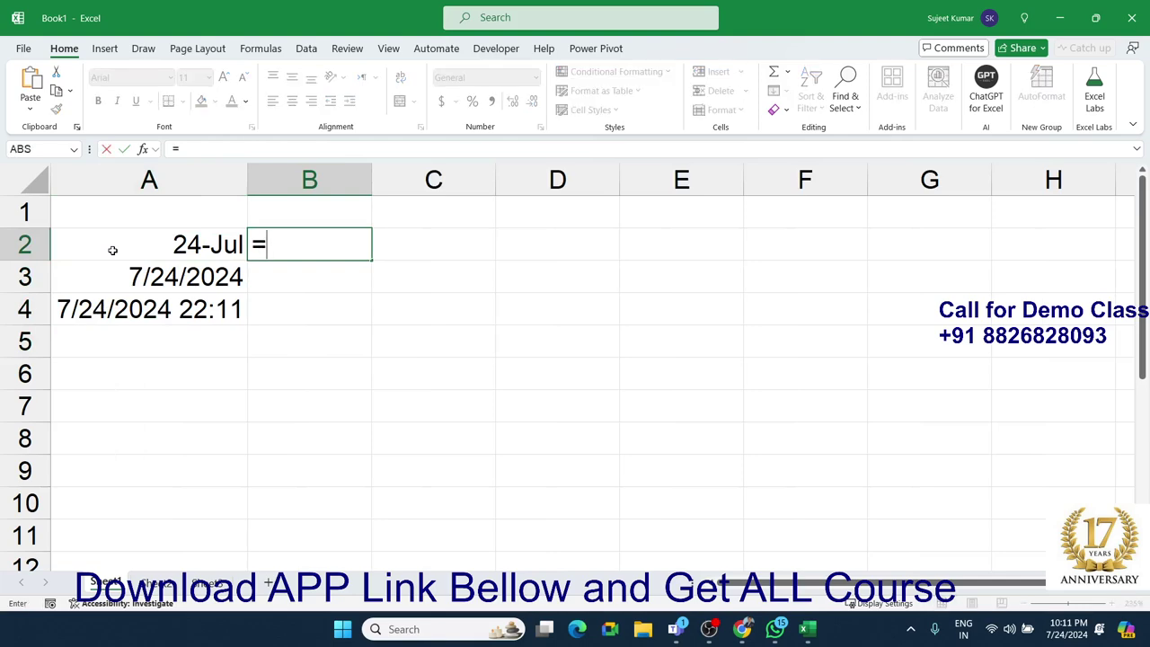
type("ye")
key("Tab")
left_click(113, 250)
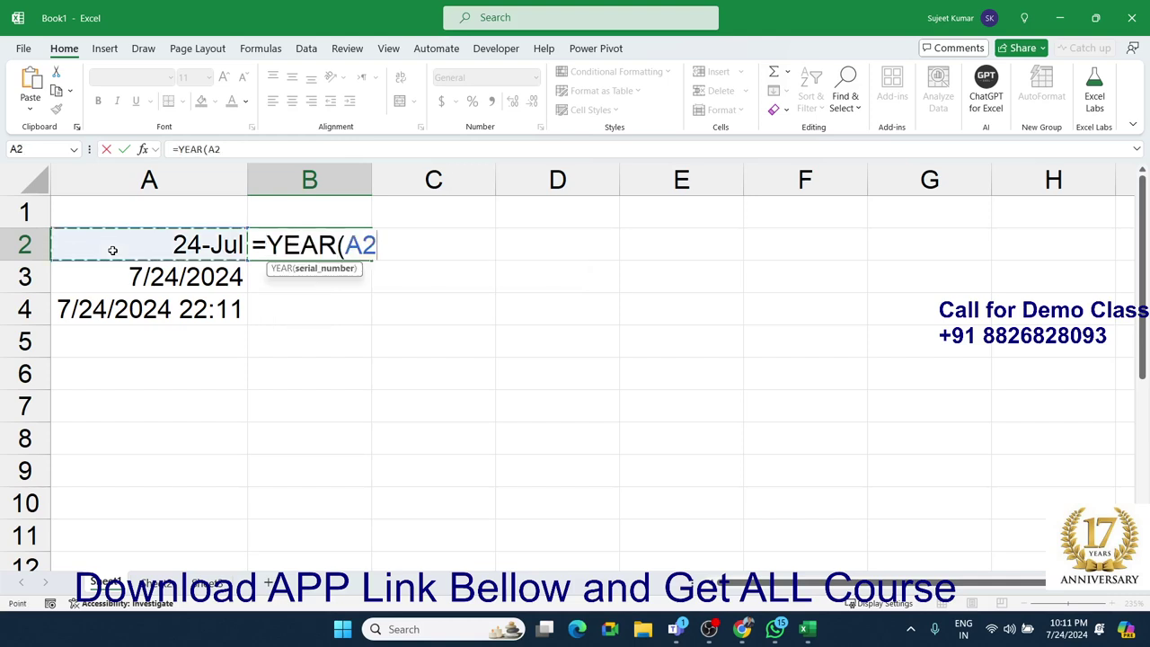
key("Return")
key("Up")
key("Right")
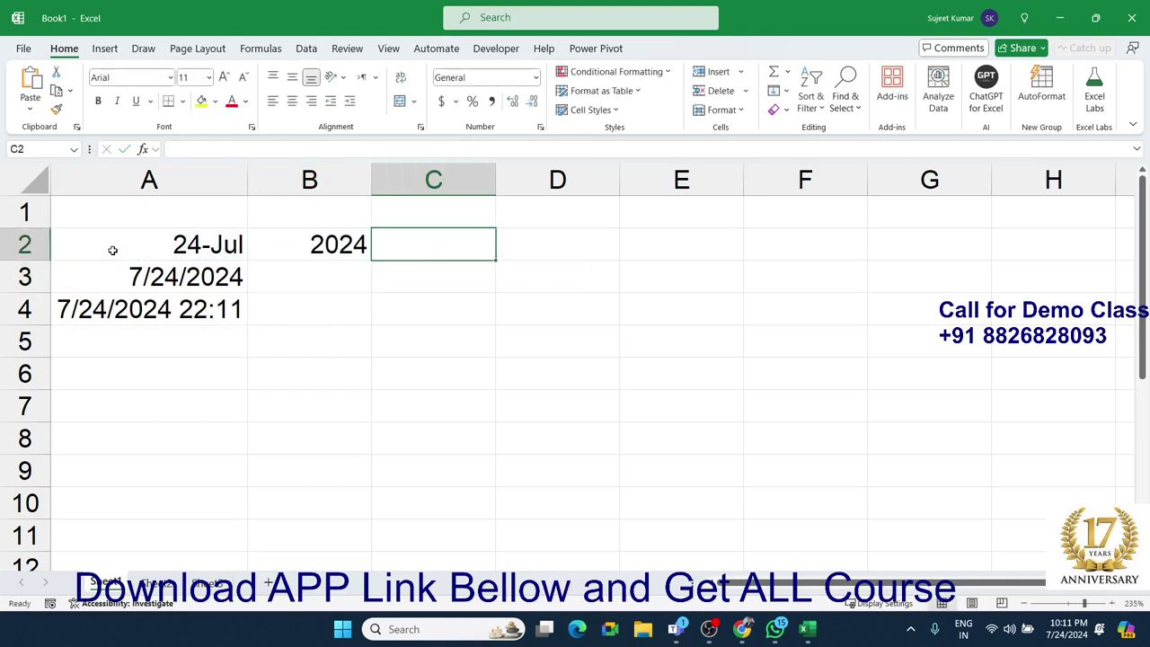
type("=mon")
key("Tab")
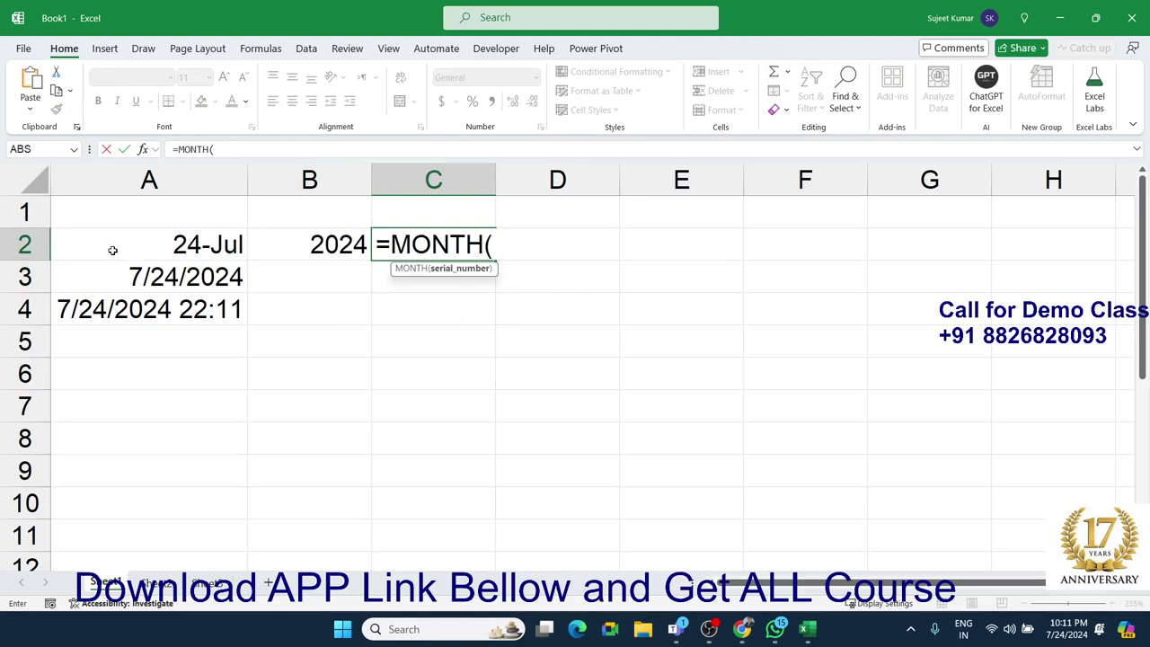
left_click(113, 250)
key("Return")
key("Up")
key("Right")
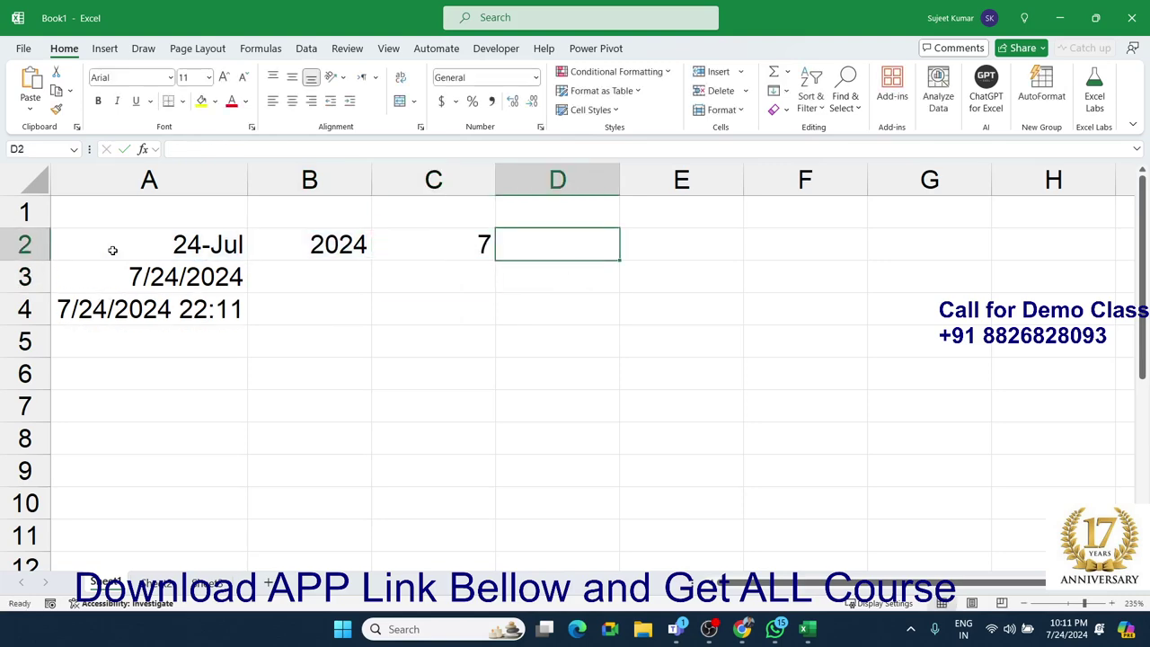
- Put =DAY(A2) in D2 to return day 24
type("=day")
key("Tab")
key("Left")
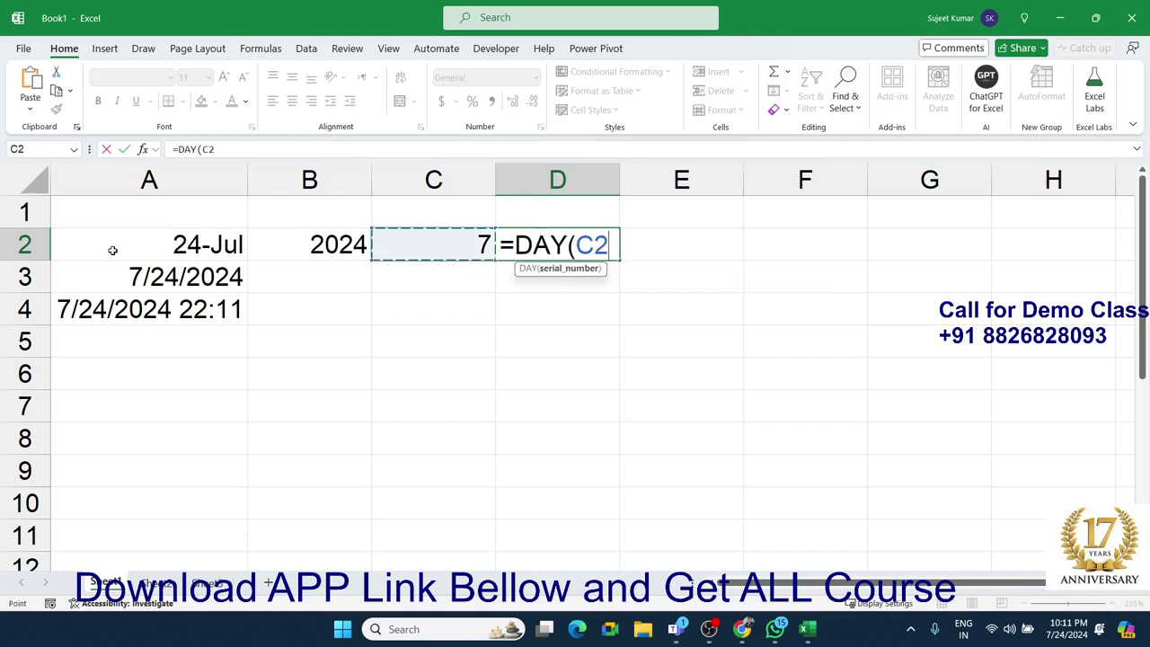
key("Left")
key("Left")
key("Return")
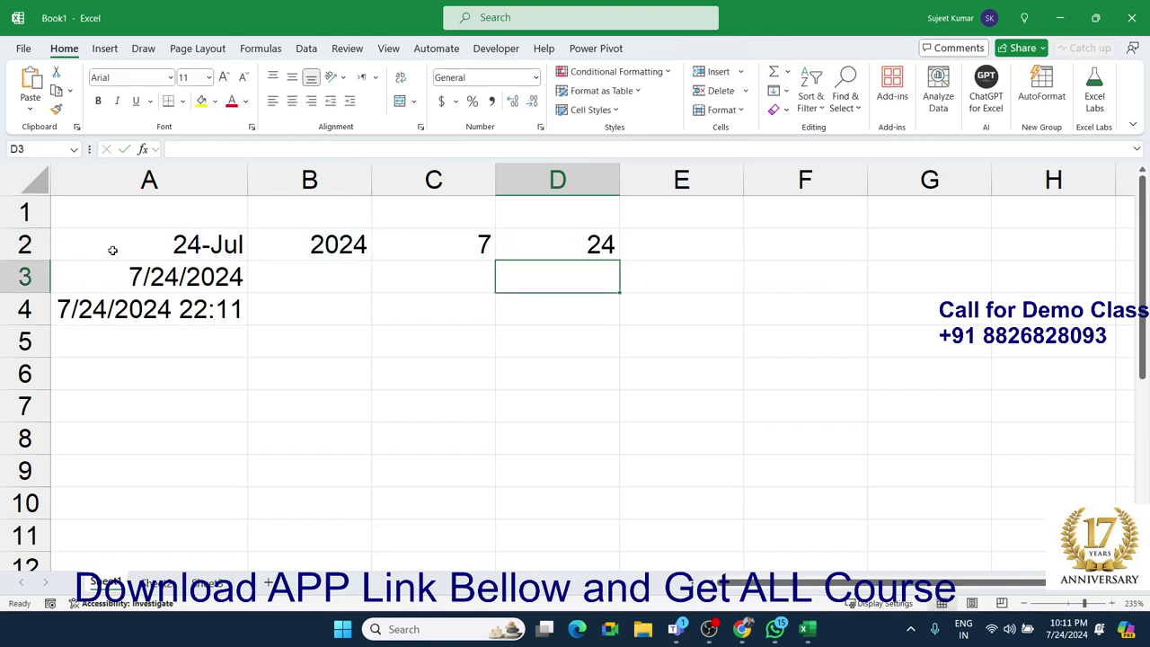
key("Down")
key("Left")
- Pull hour 22 and minute 11 from A4 into B4 and C4 with HOUR and MINUTE
key("Left")
type("=")
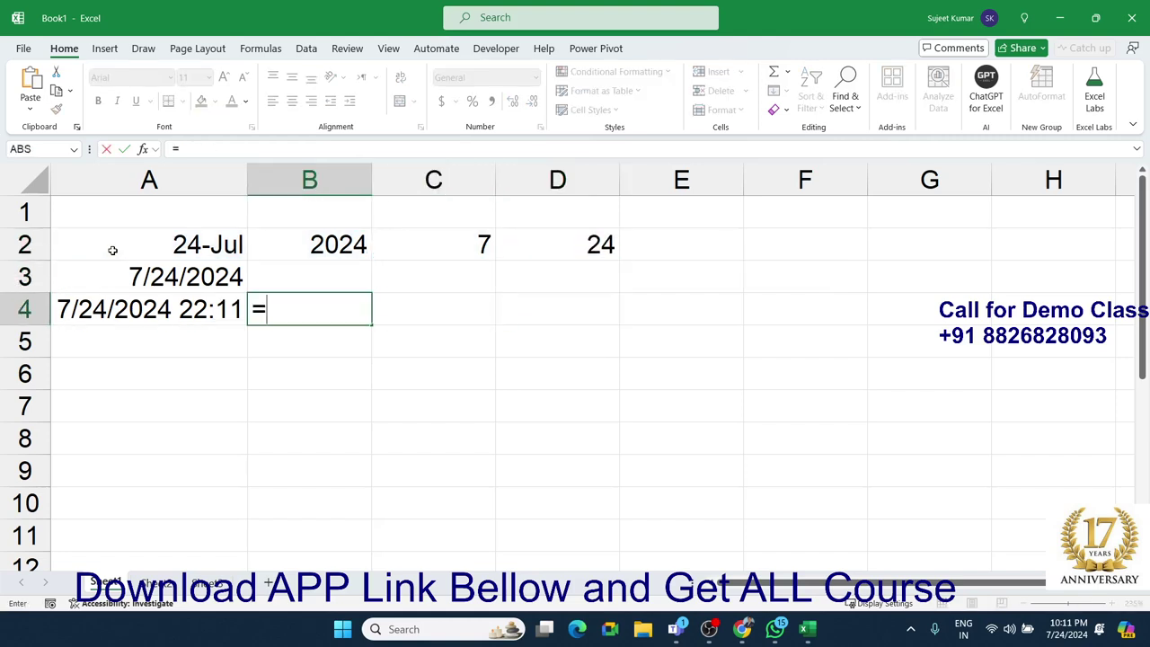
type("ho")
key("Tab")
key("Left")
key("Return")
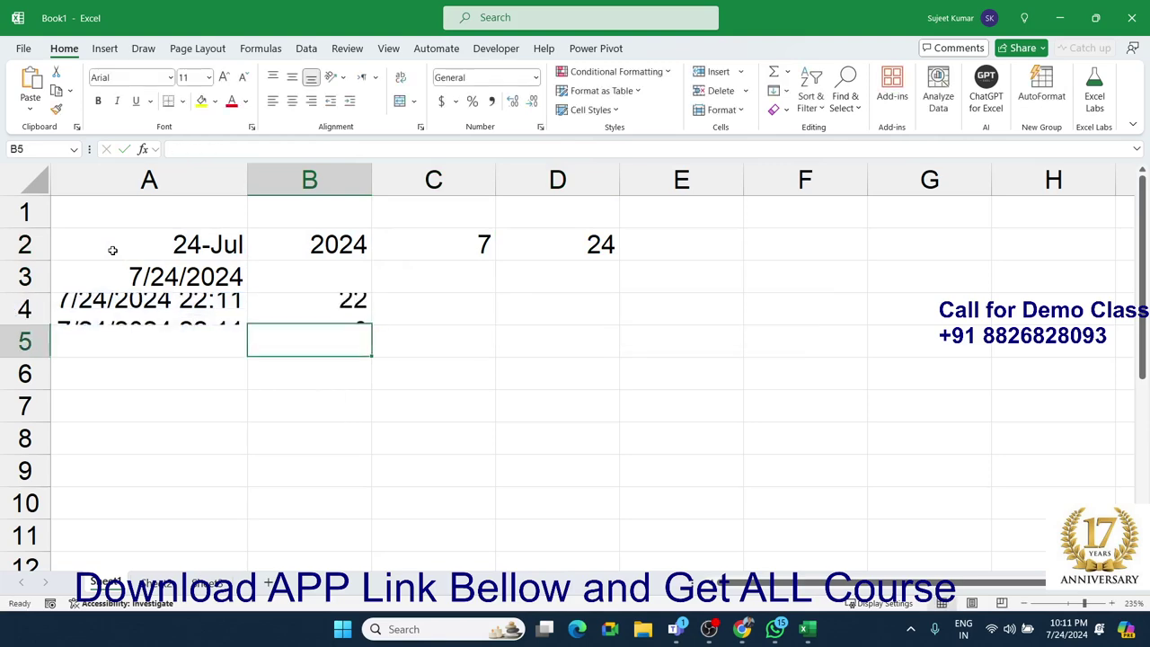
key("Up")
key("Right")
type("=m")
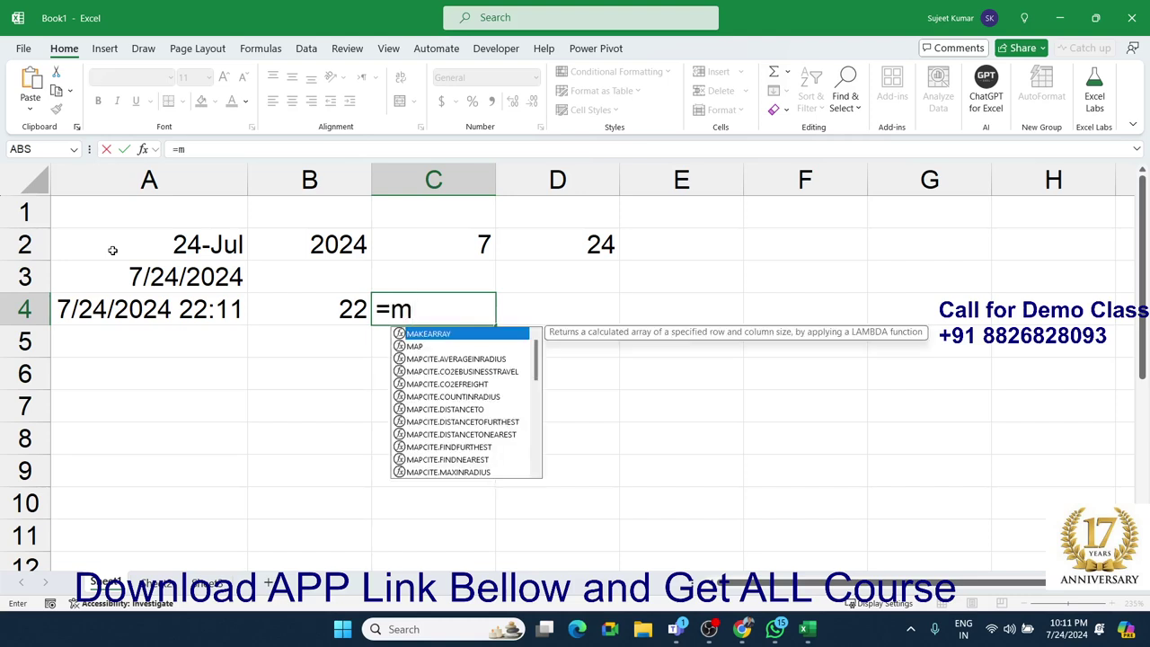
type("in")
key("Down")
key("Down")
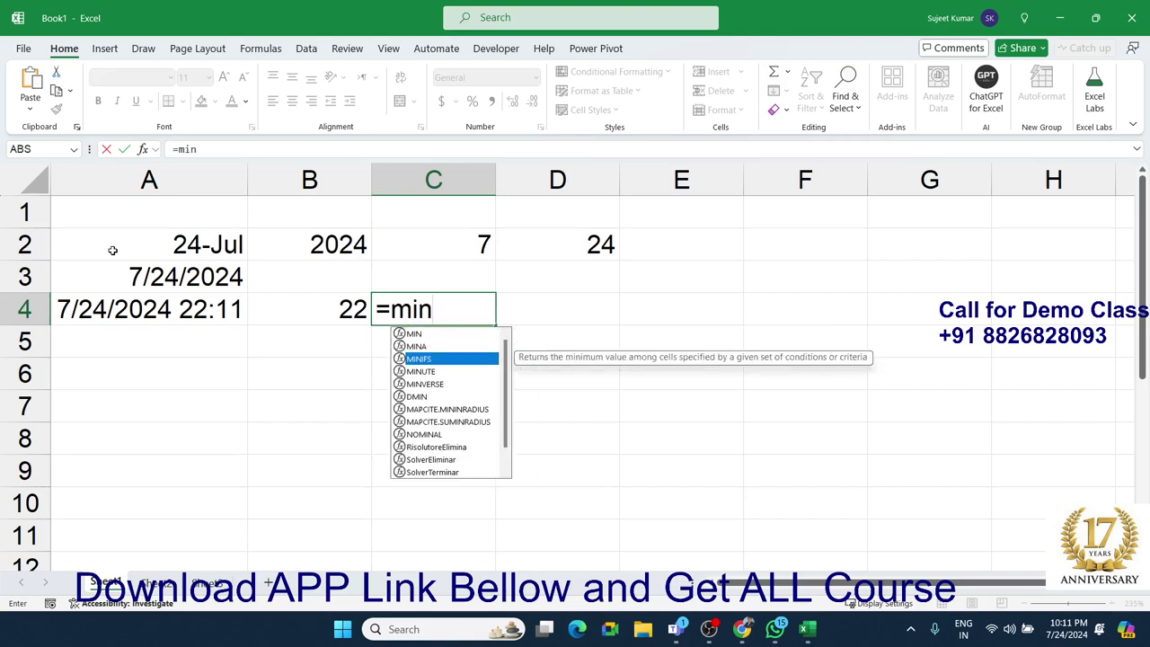
key("Down")
key("Tab")
key("Left")
key("Left")
key("Return")
key("Up")
key("Right")
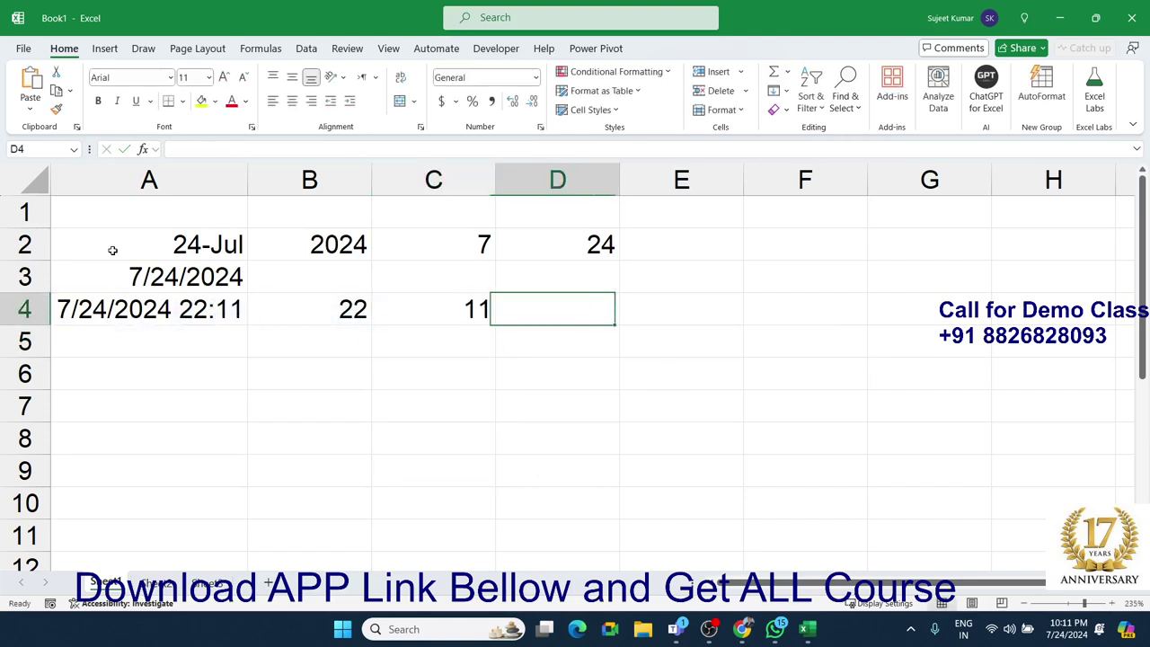
- Put =SECOND(A4) in D4 to return second 40
type("=se")
key("Down")
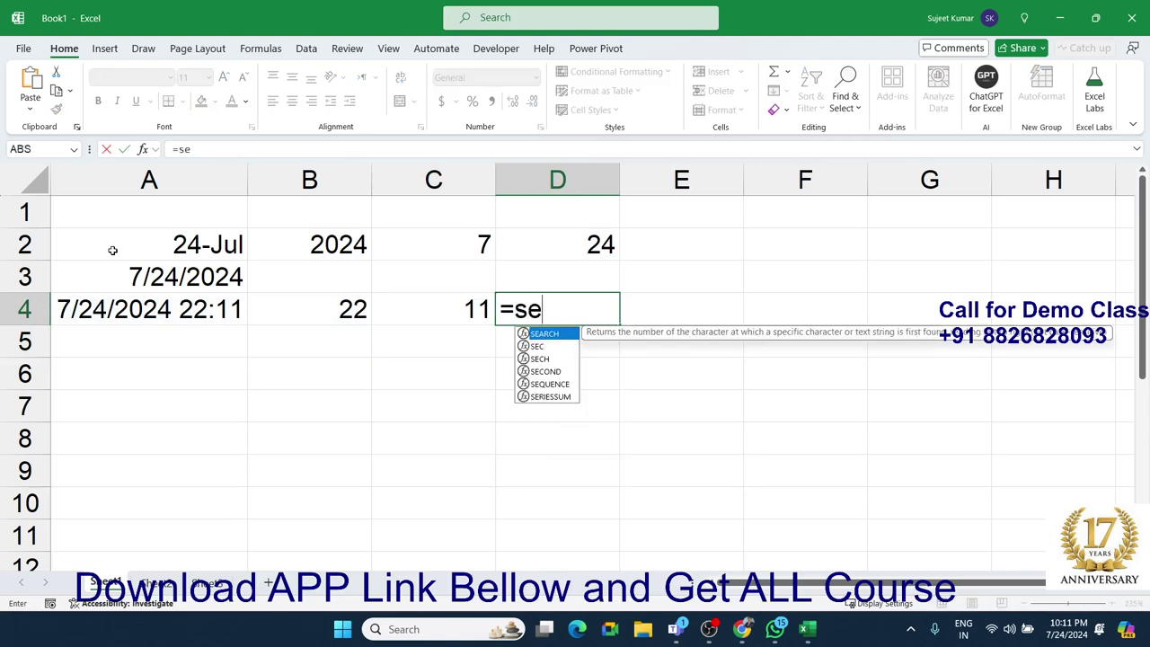
key("Down")
key("Down")
key("Tab")
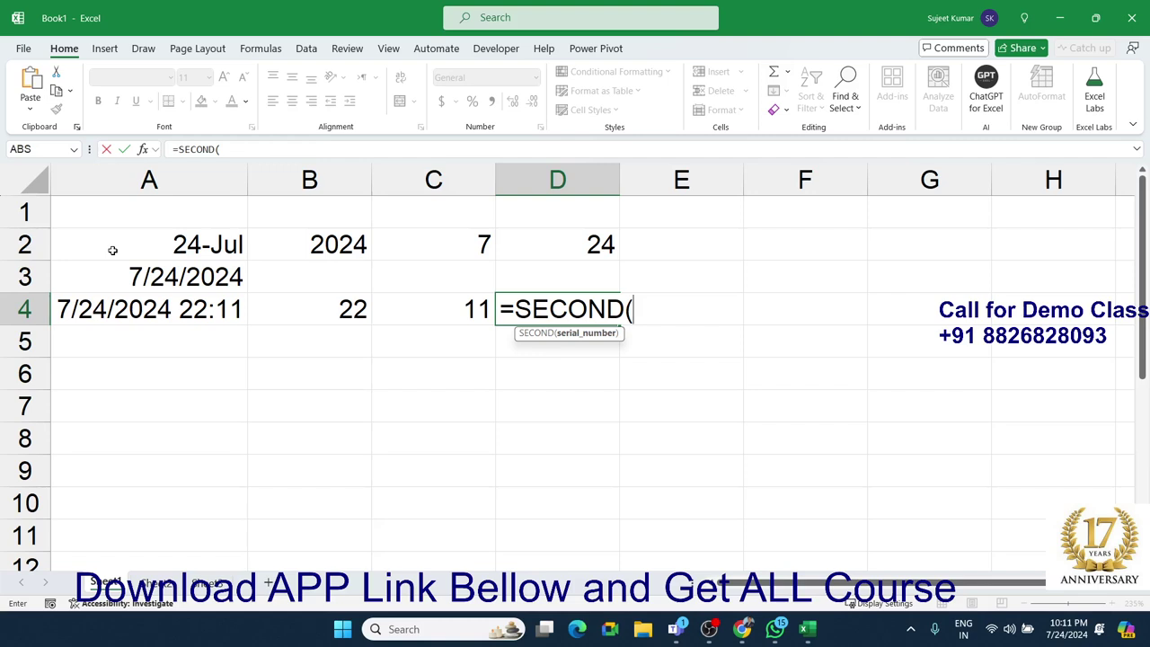
key("Left")
key("Left")
key("Left")
key("Return")
key("Up")
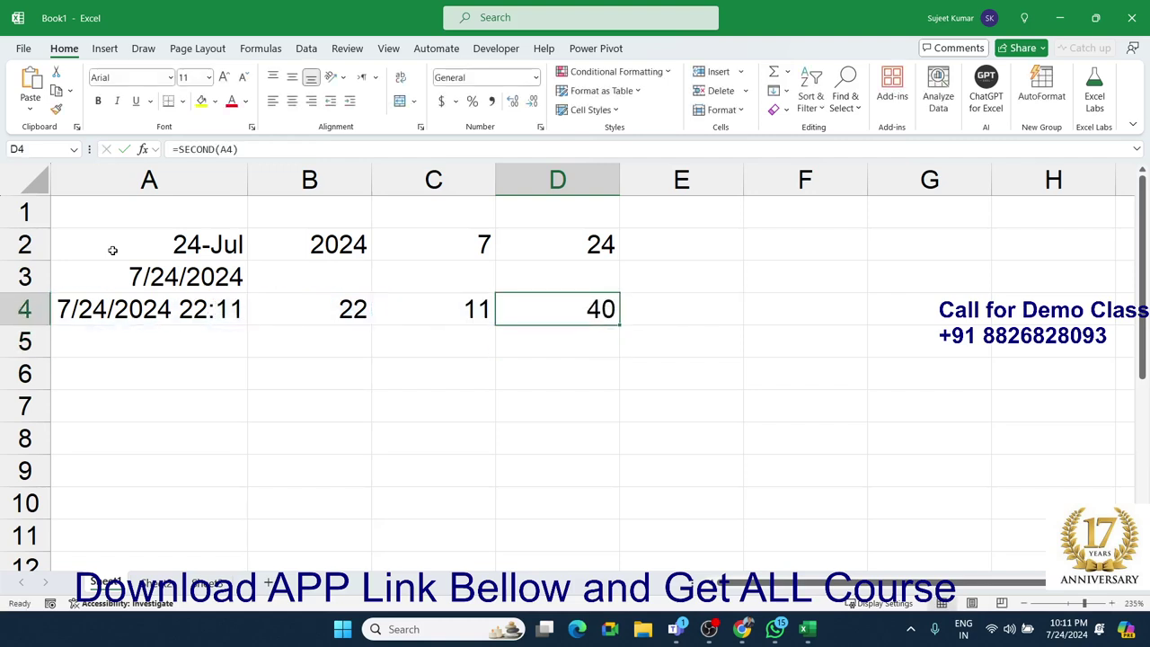
key("Up")
key("Up")
key("Right")
- Enter =DATE(B2,C2,D2) in E2 to rebuild the date 7/24/2024
type("=")
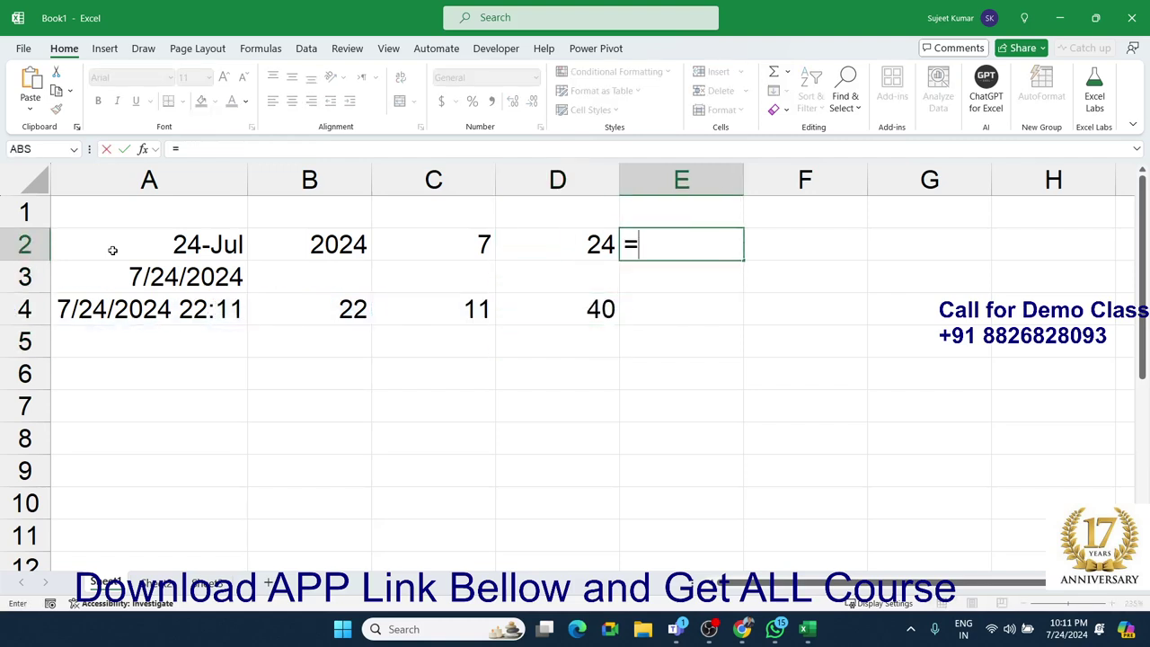
type("date")
key("Tab")
key("Left")
key("Left")
key("Left")
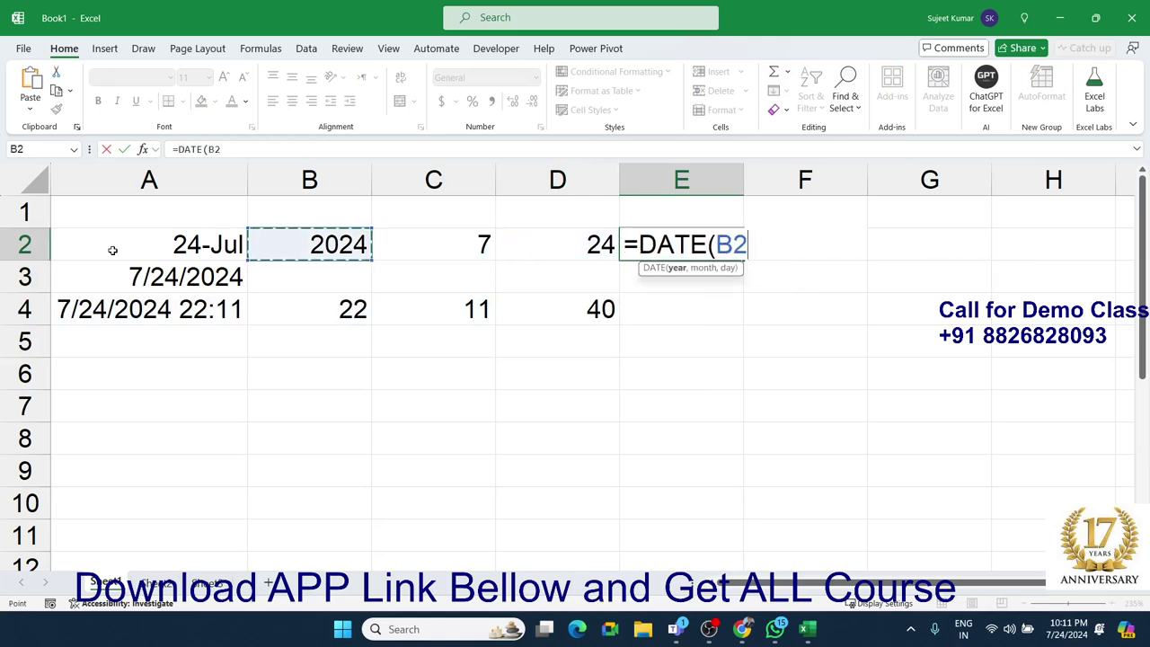
type(",")
key("Left")
key("Left")
type(",")
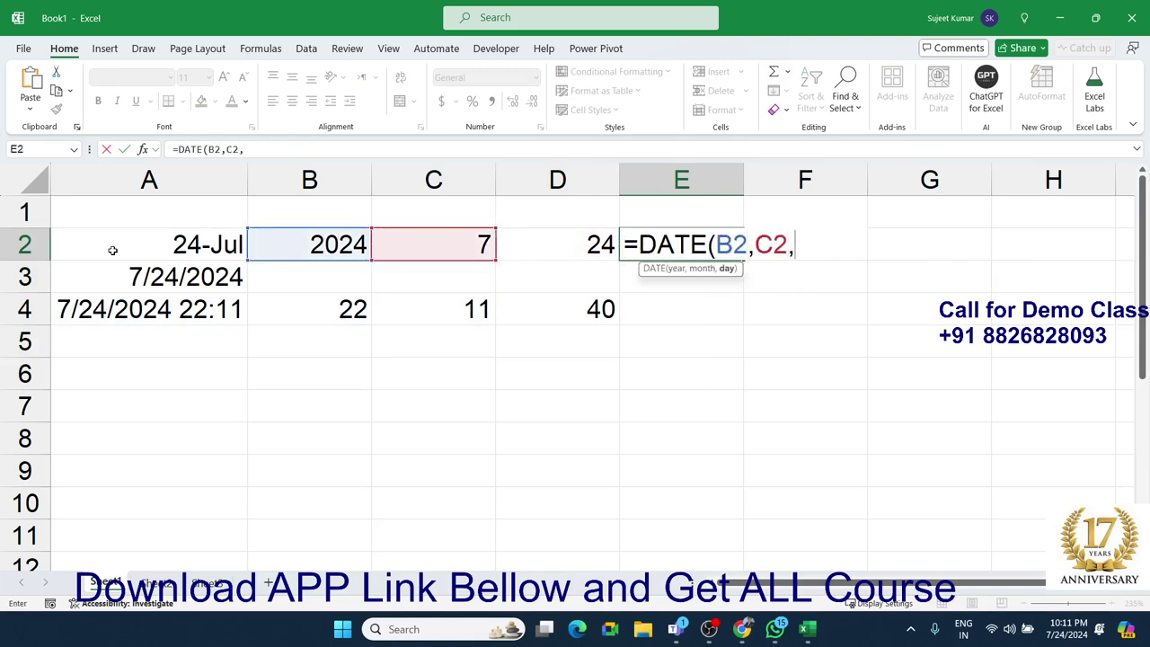
key("Left")
key("shift+Return")
key("Down")
key("Down")
key("Down")
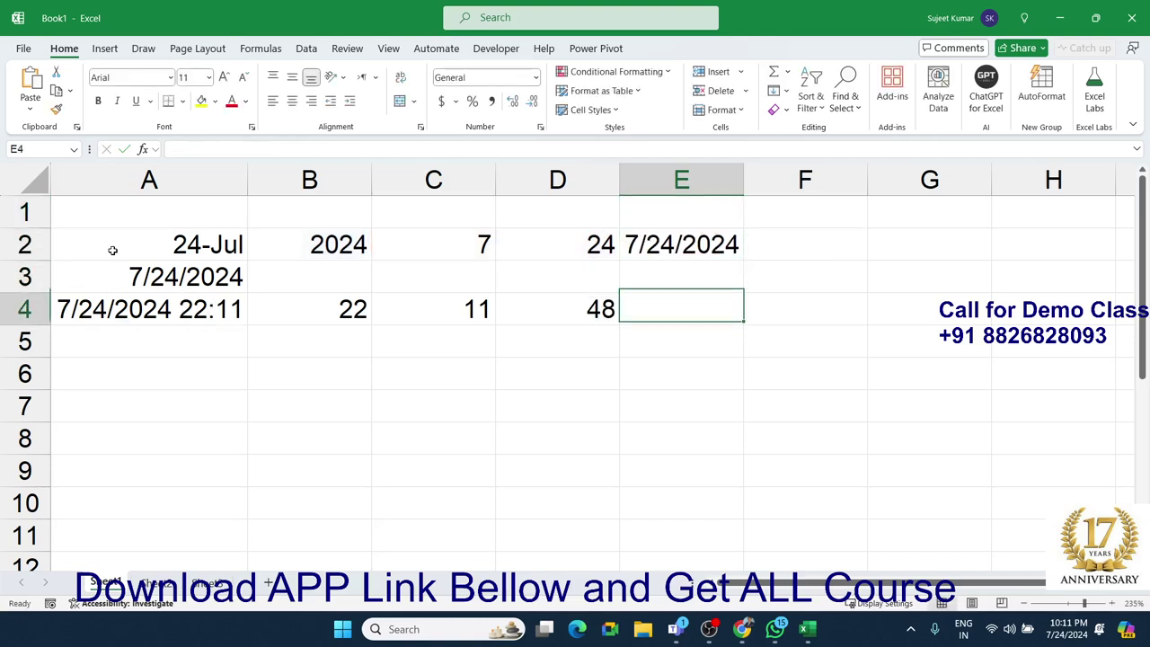
- Enter =TIME(B4,C4,D4) in E4 to rebuild the time 10:11 PM
type("=tim")
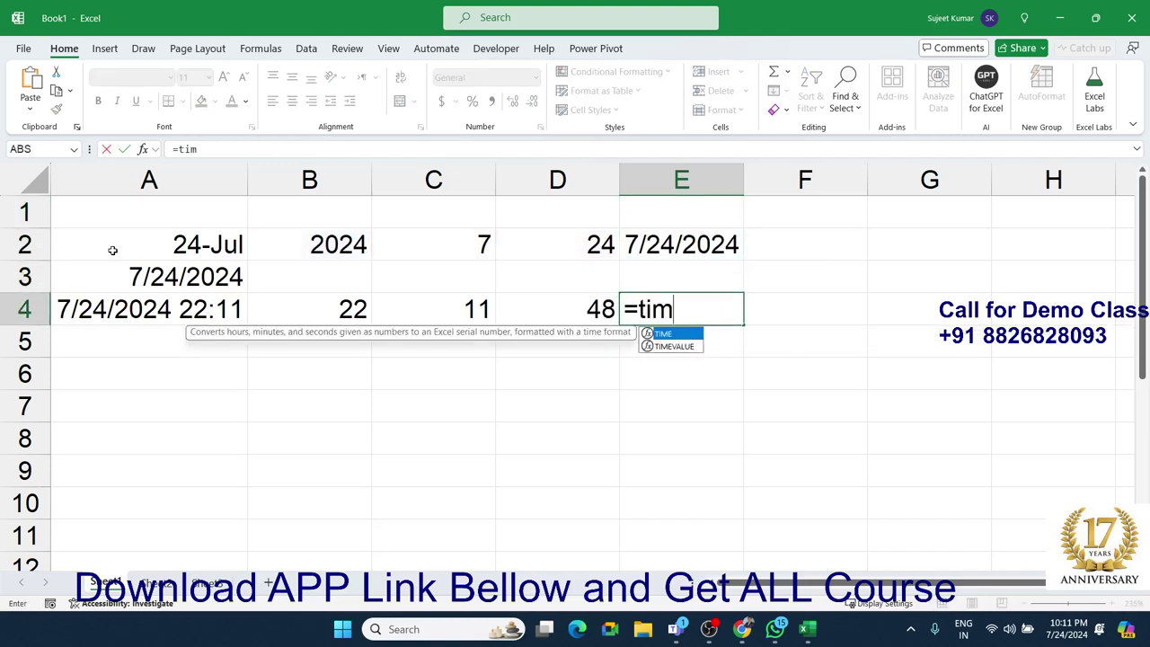
key("Tab")
key("Left")
key("Left")
key("Left")
type(",")
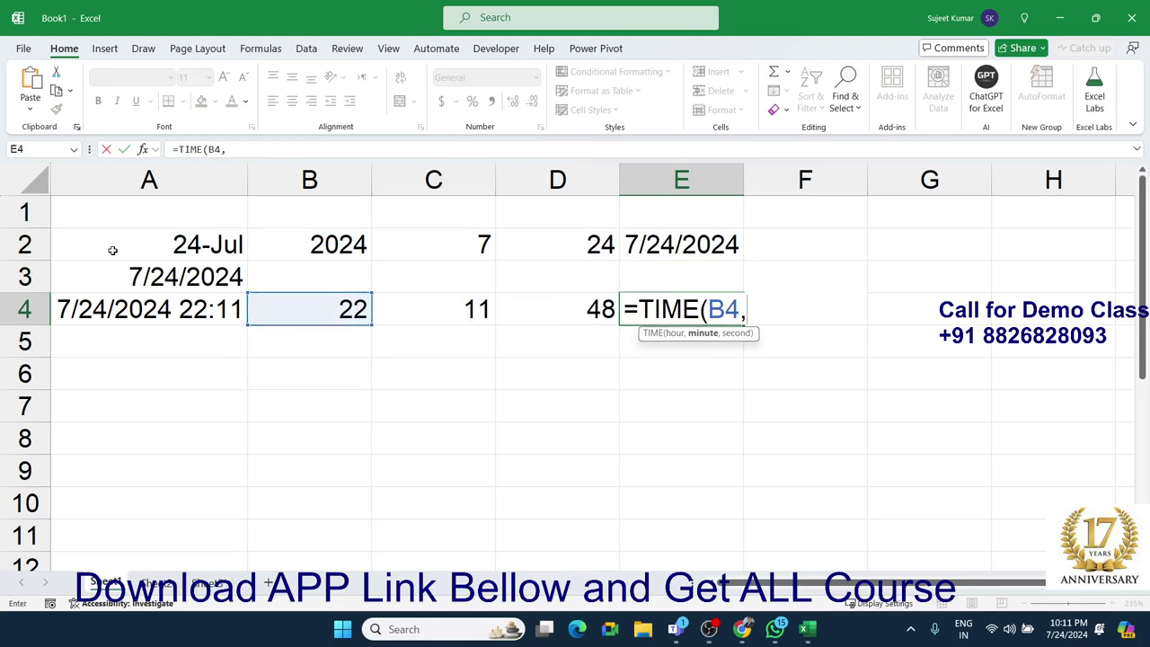
key("Left")
key("Left")
type(",")
key("Left")
key("Return")
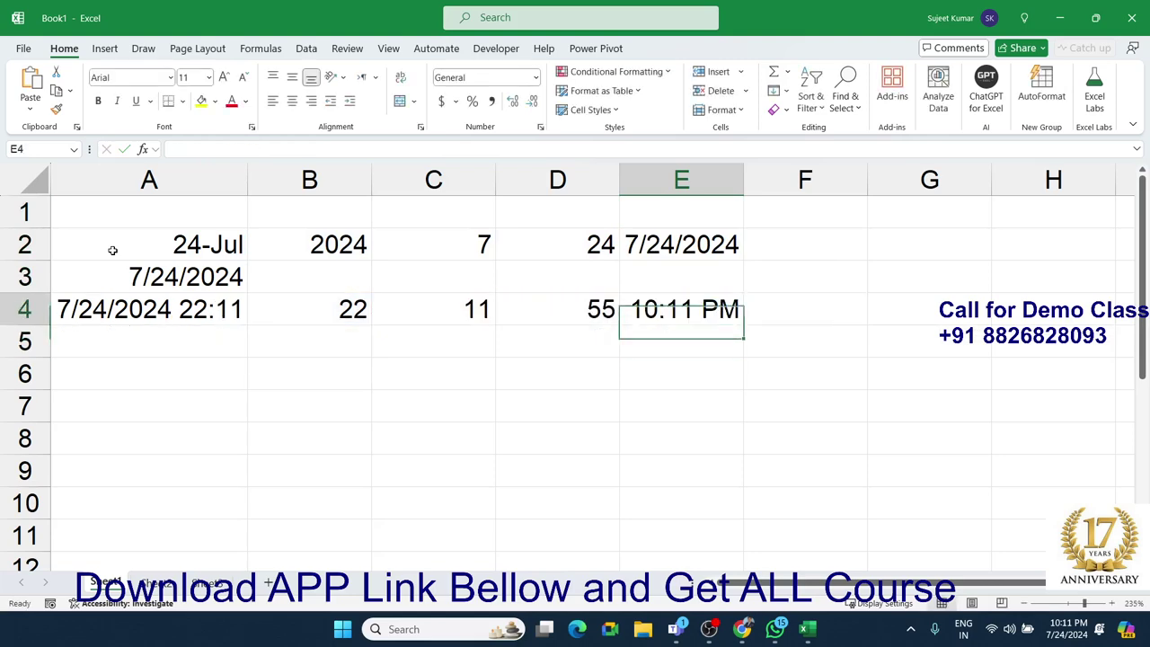
key("Up")
key("Down")
key("Down")
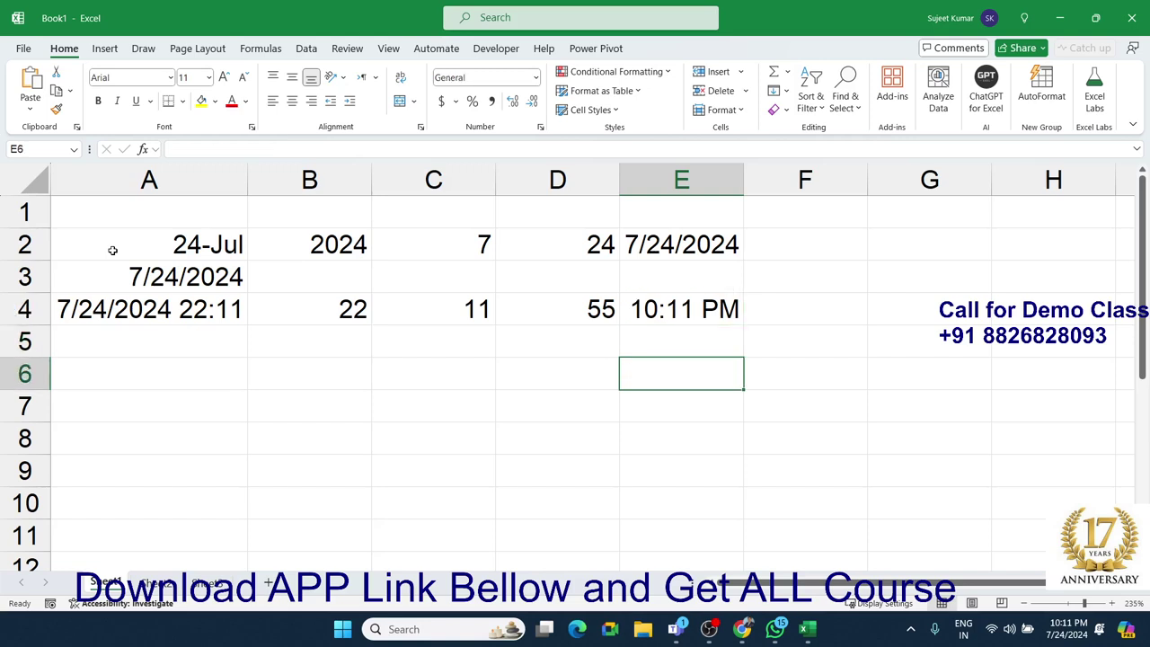
key("Left")
key("Left")
key("Left")
- Put today's date 7/24/2024 in B6 with Ctrl+; and the number 20 in C6
key("ctrl+semicolon")
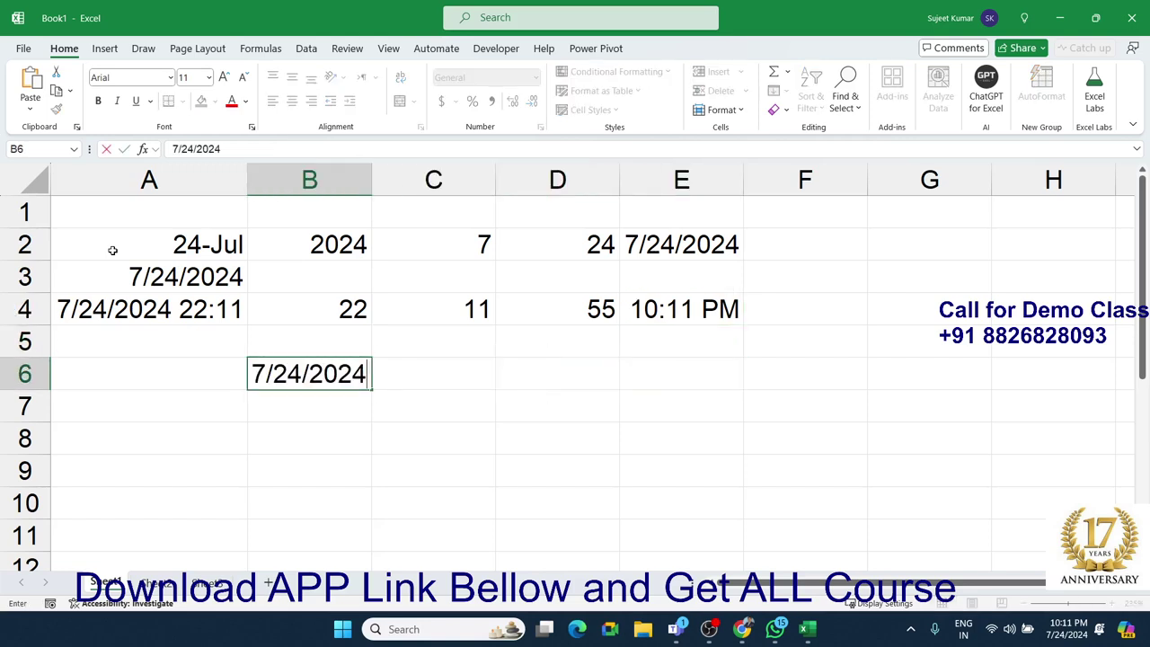
key("Return")
key("Up")
key("Right")
key("F2")
type("20")
key("Tab")
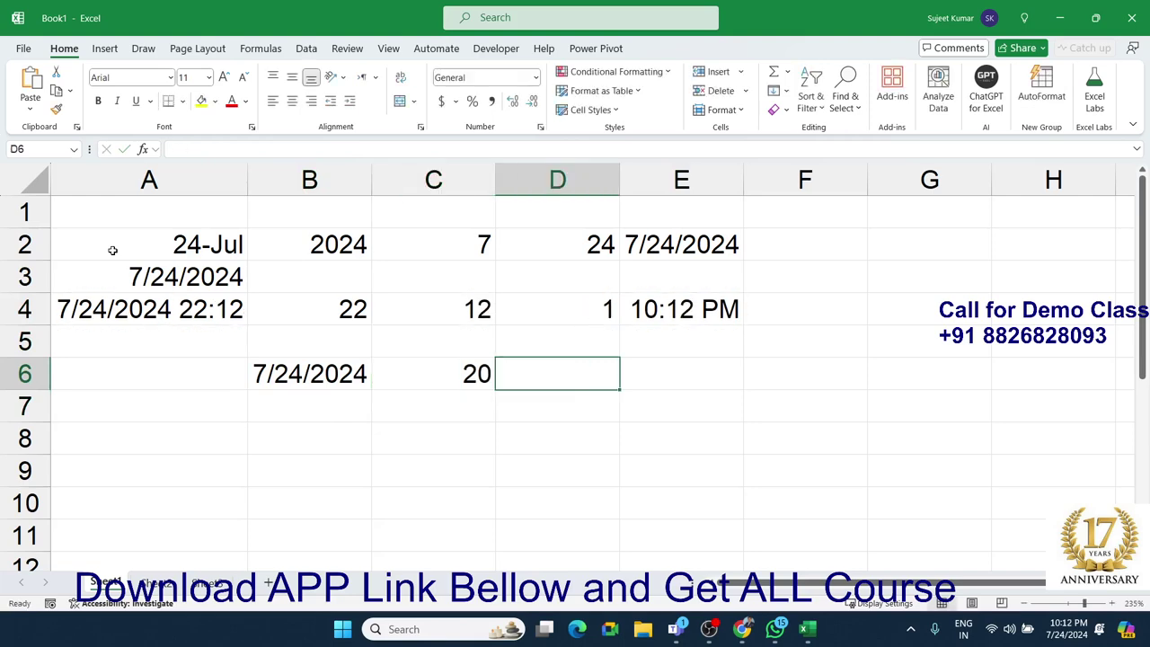
- Enter =B6+C6 in D6 to get the date 20 days later, 8/13/2024
type("=")
key("Left")
key("Left")
type("+")
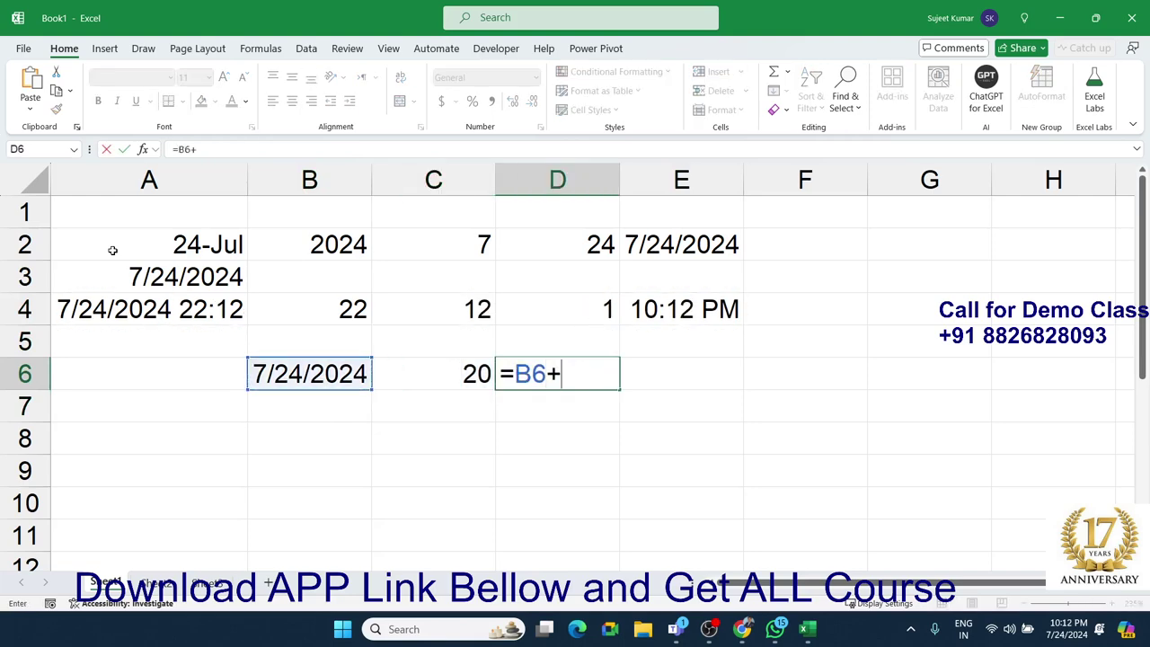
key("Left")
key("Return")
key("Up")
key("Right")
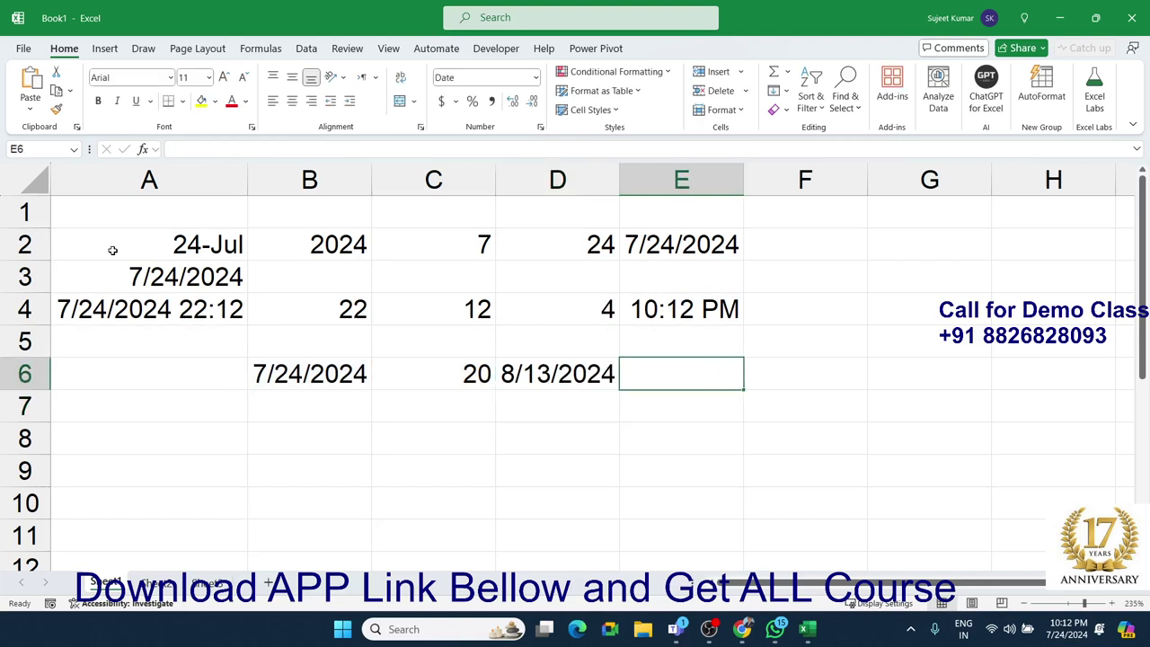
- Enter =B6-C6 in E6 for 7/4/2024 and dismiss the spell-check prompt
type("=")
key("Left")
key("Left")
key("Left")
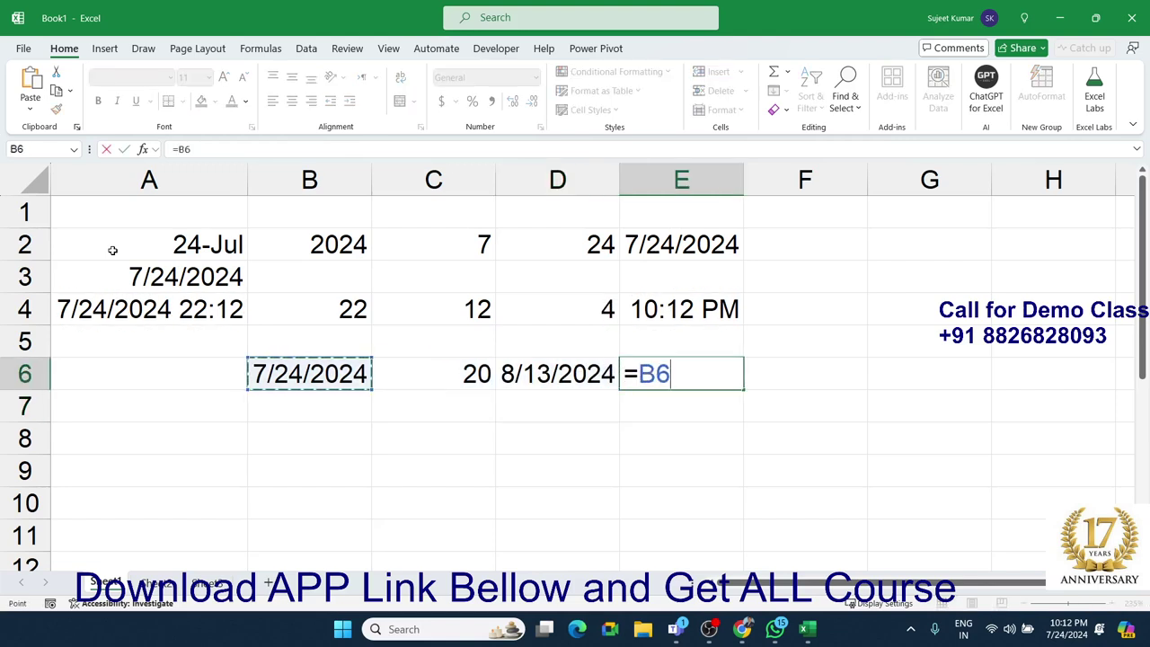
type("-")
key("Left")
key("Left")
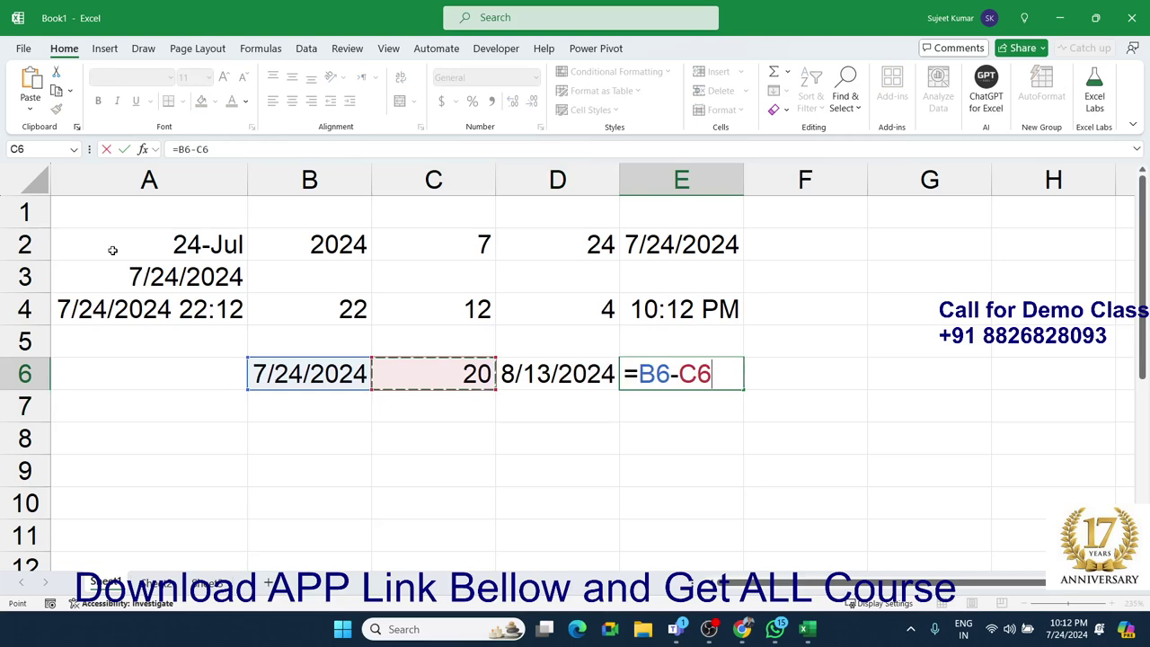
key("Return")
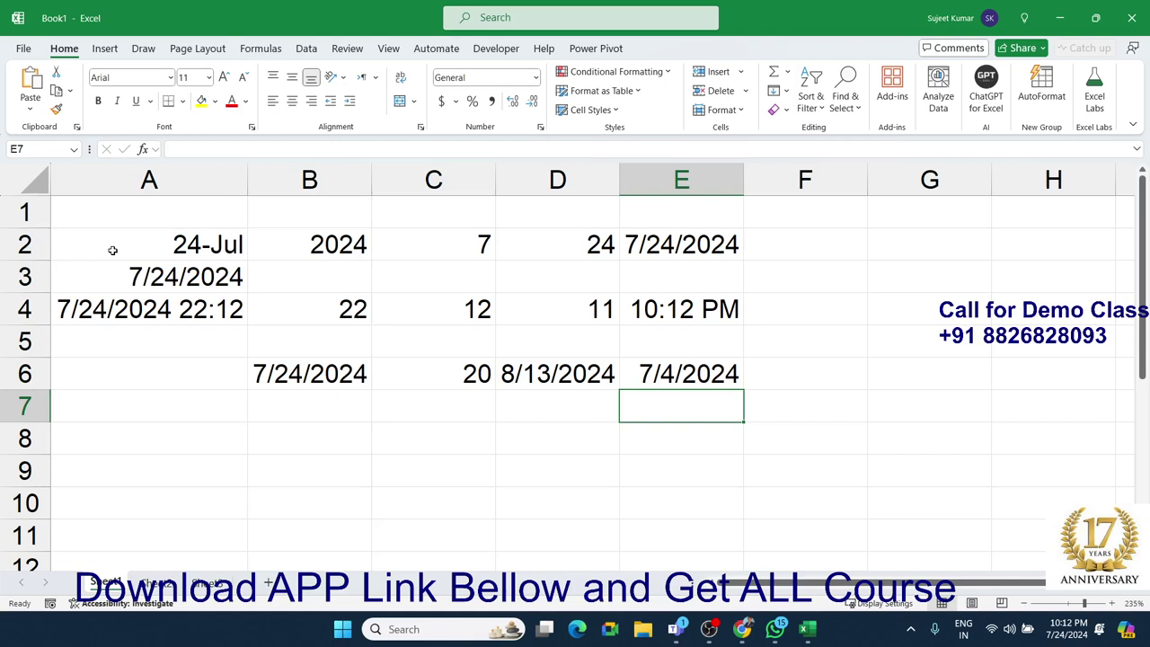
key("F7")
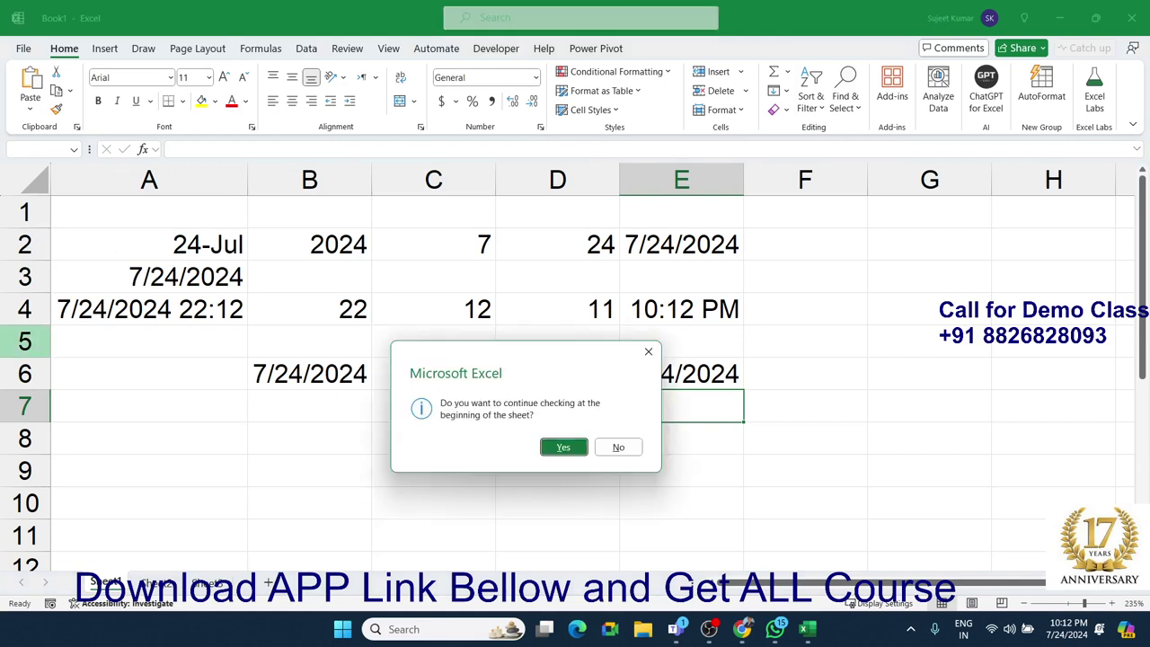
left_click(648, 350)
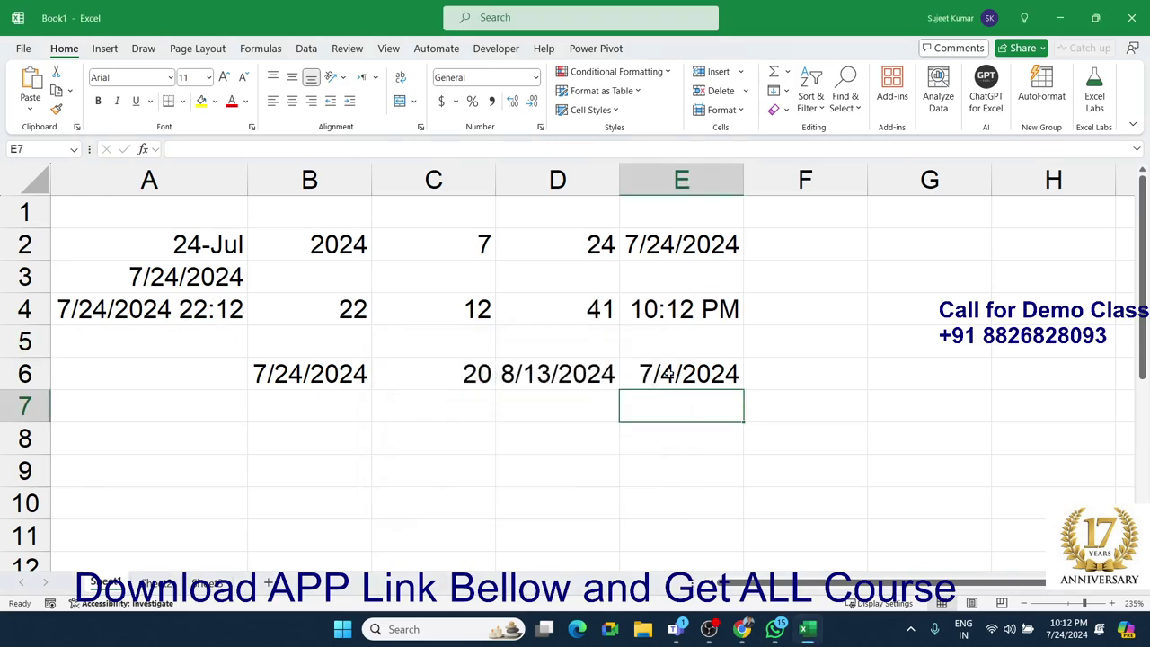
left_click(669, 373)
left_click(420, 353)
left_click(333, 372)
left_click(308, 401)
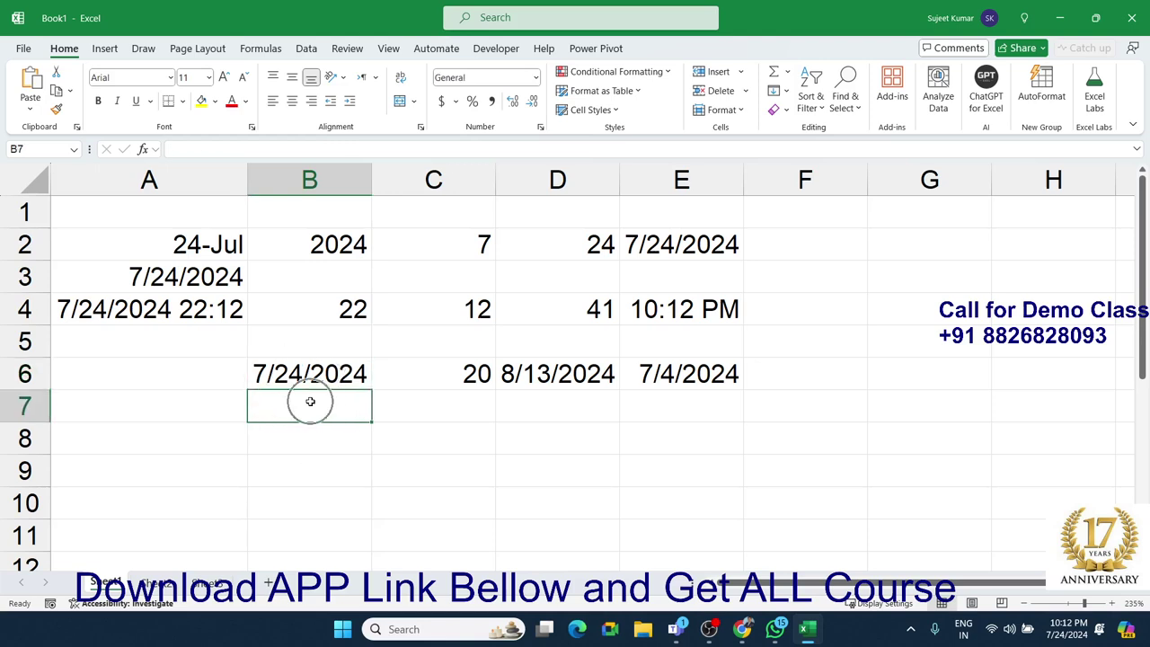
- Put today's date in B7 and the month count 3 in C7
key("ctrl+semicolon")
key("Tab")
type("3")
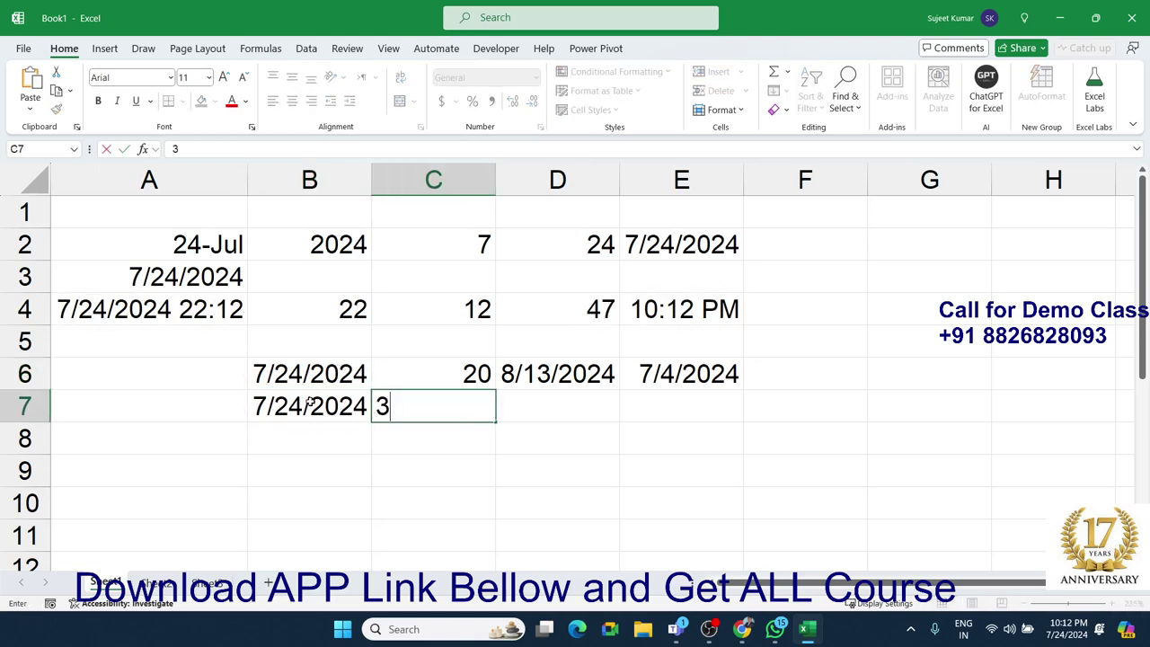
key("Tab")
- Enter =EDATE(B7,C7) in D7 and format it as a date, showing 24-Oct-24
type("=")
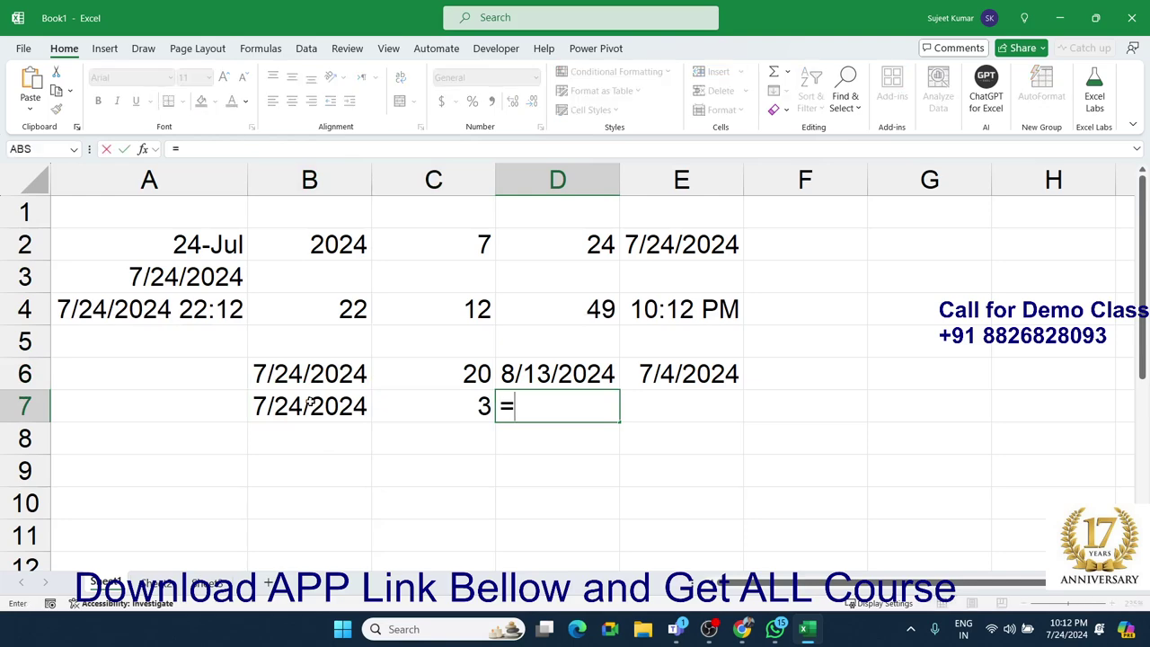
type("ed")
key("Tab")
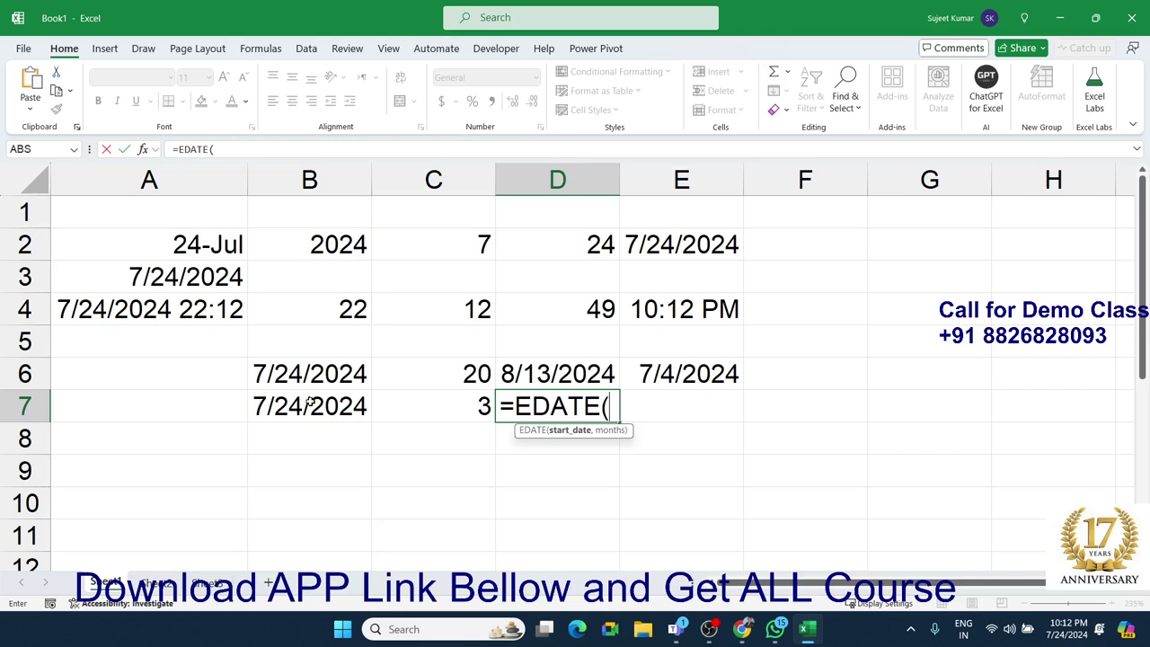
left_click(309, 404)
type(",")
key("Left")
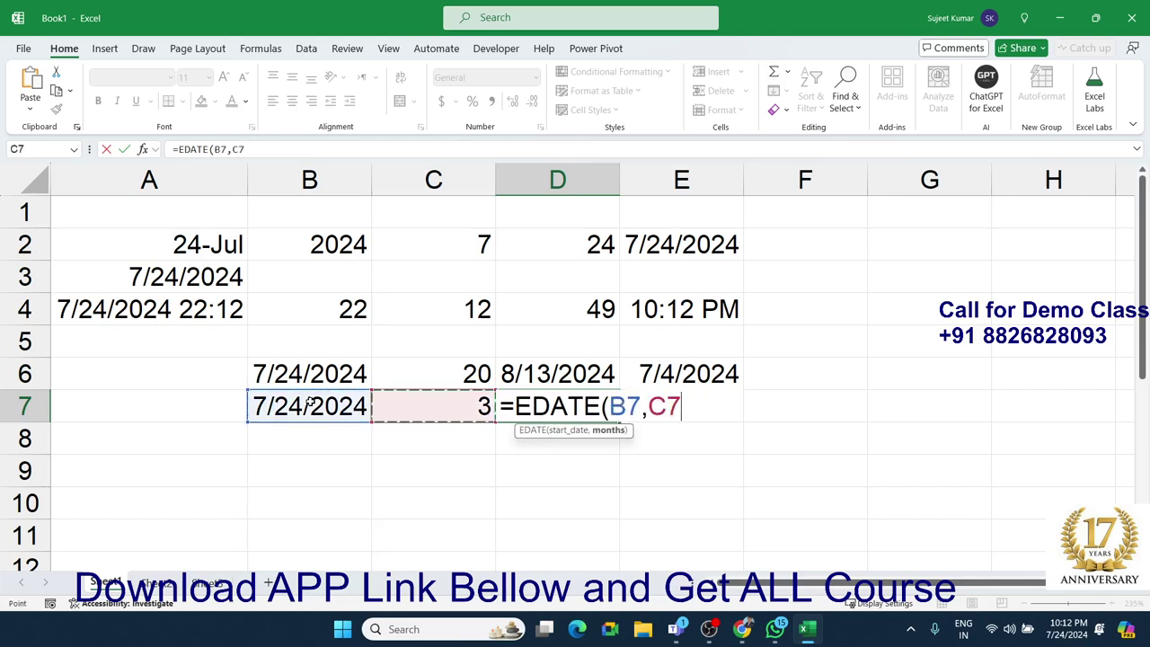
key("Return")
key("Up")
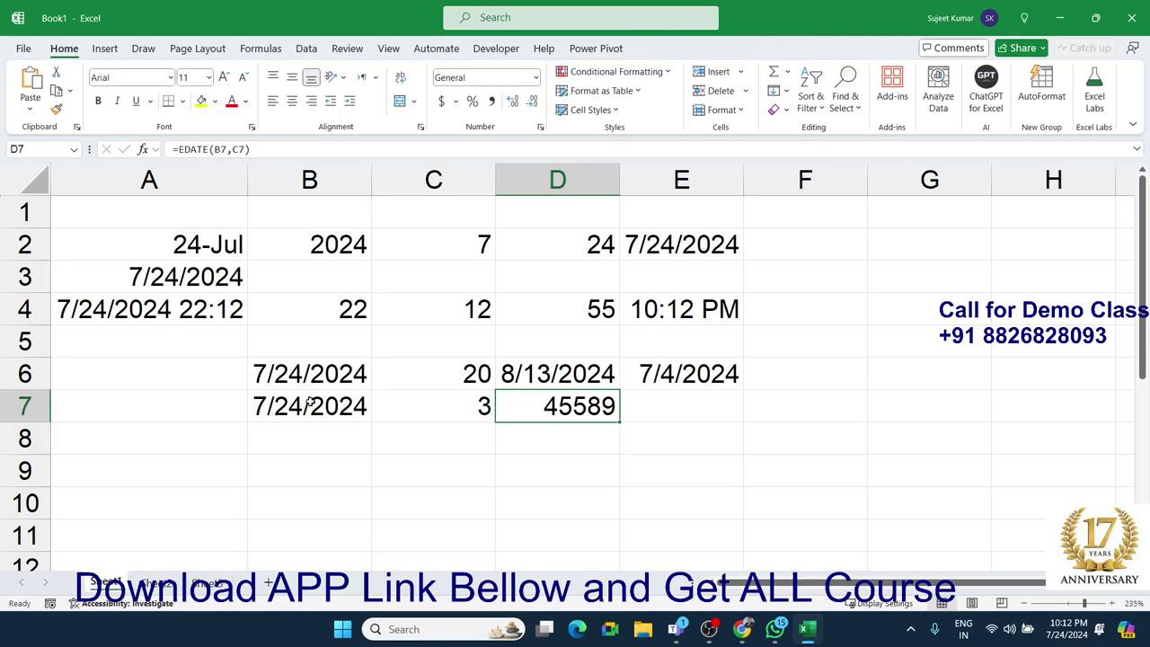
key("ctrl+shift+3")
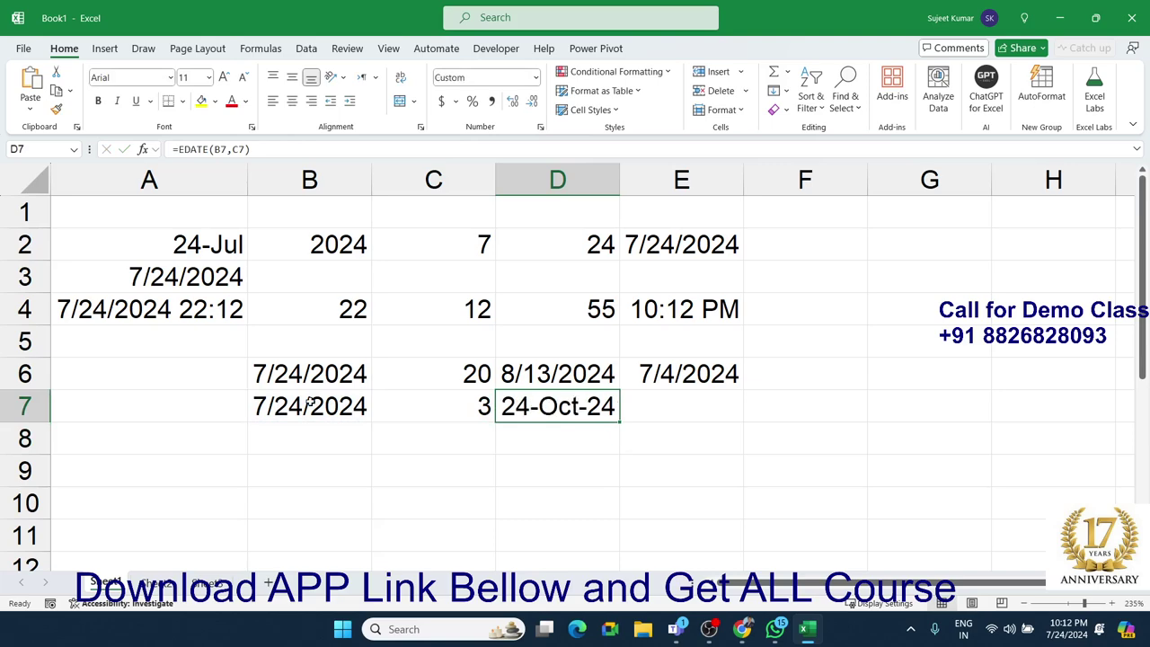
key("Right")
- Enter =EDATE(B7,-C7) in E7 and format it as a date, showing 24-Apr-24
type("=")
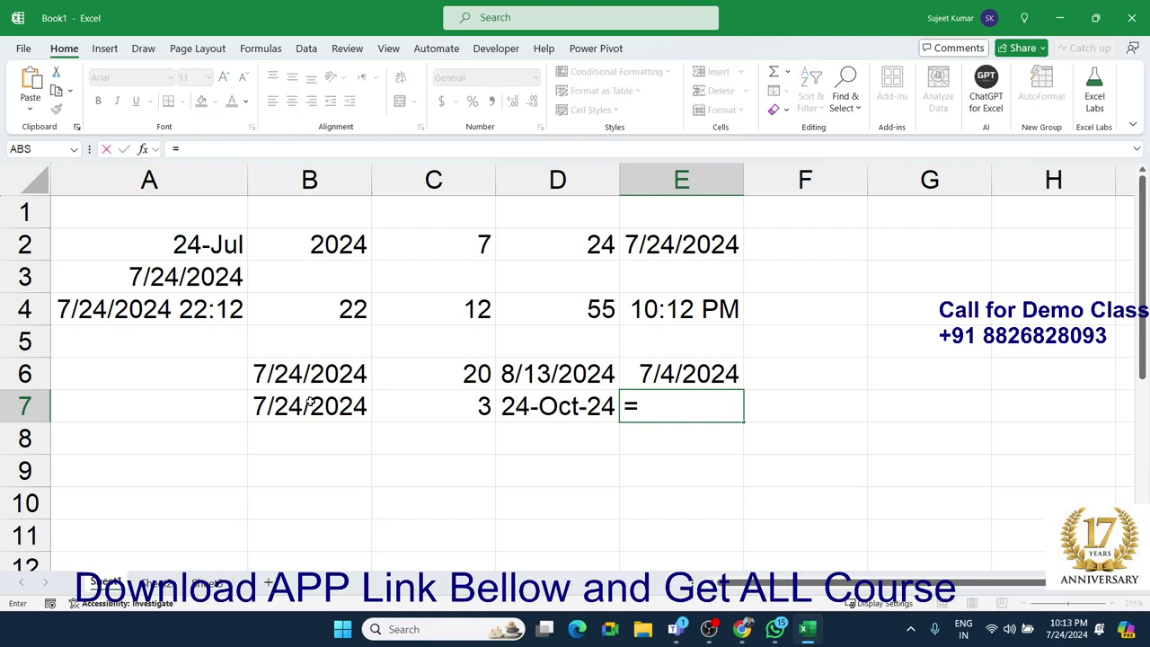
type("ed")
key("Tab")
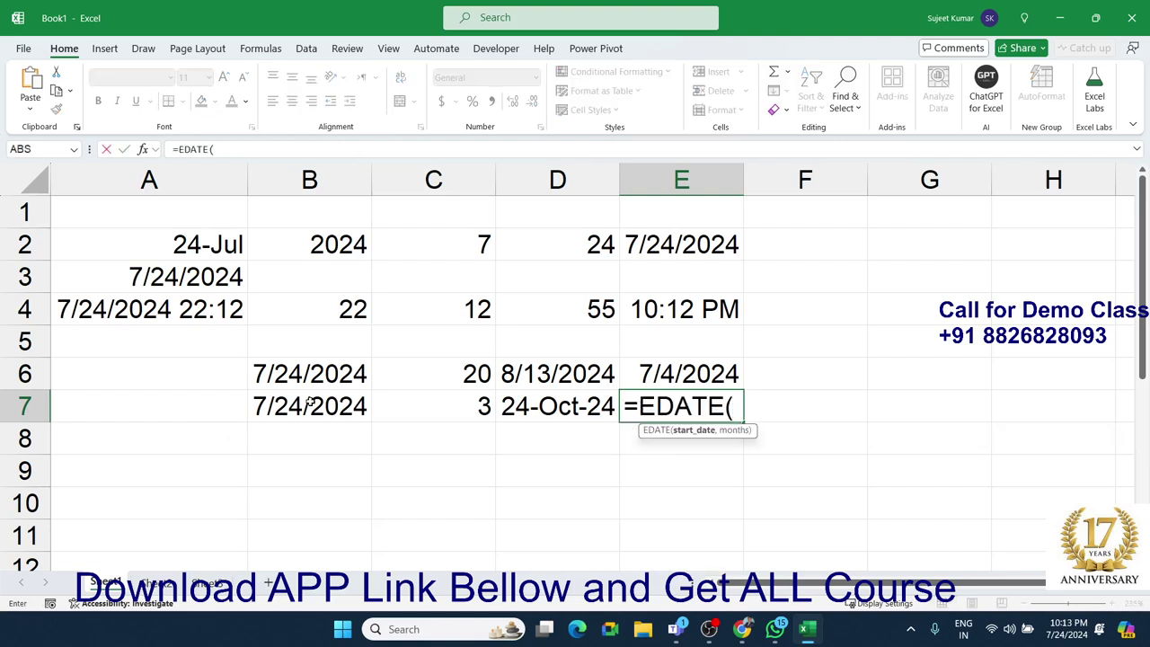
left_click(308, 404)
type(",")
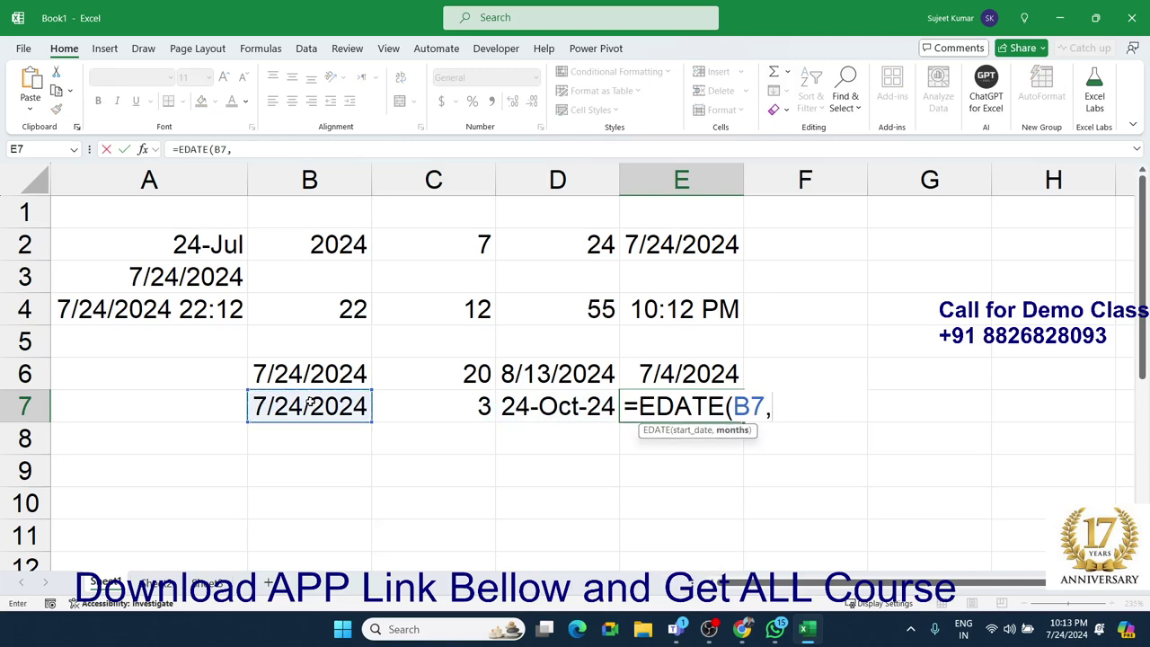
type("-")
left_click(414, 406)
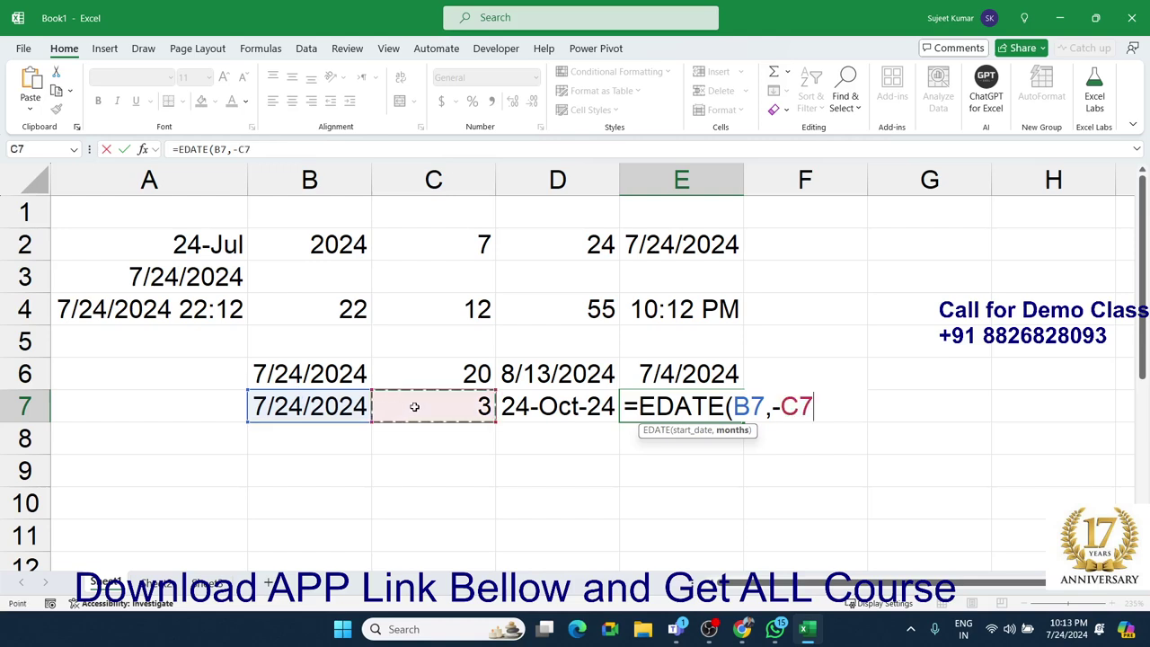
key("Return")
key("Up")
key("ctrl+shift+3")
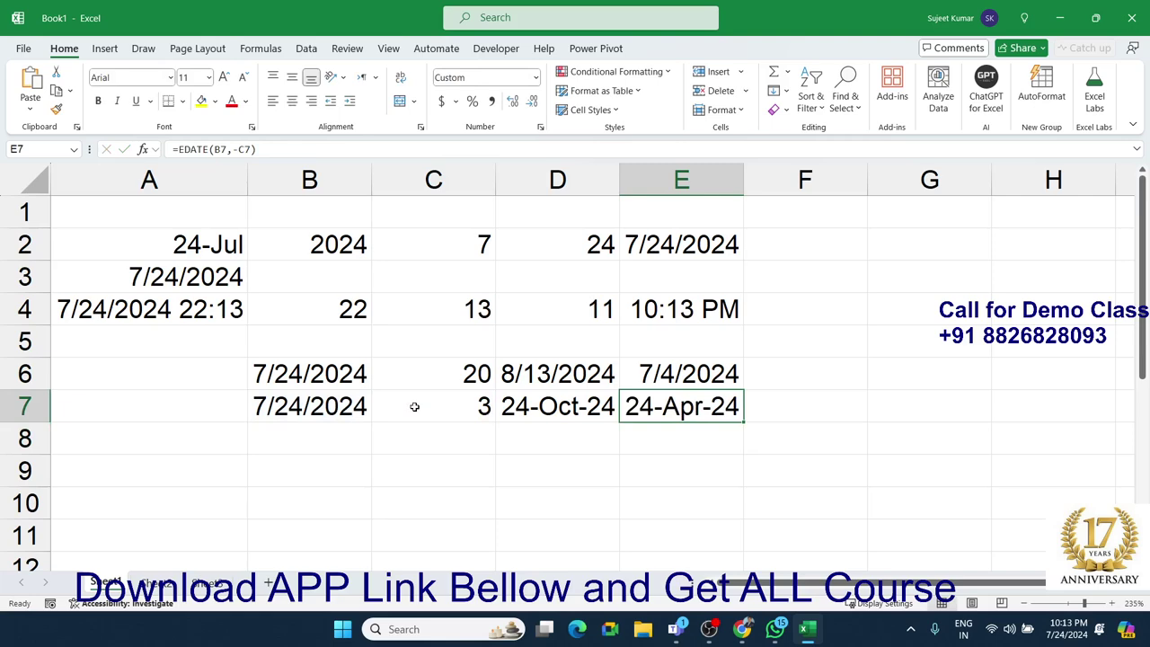
key("Down")
key("Left")
key("Left")
key("Left")
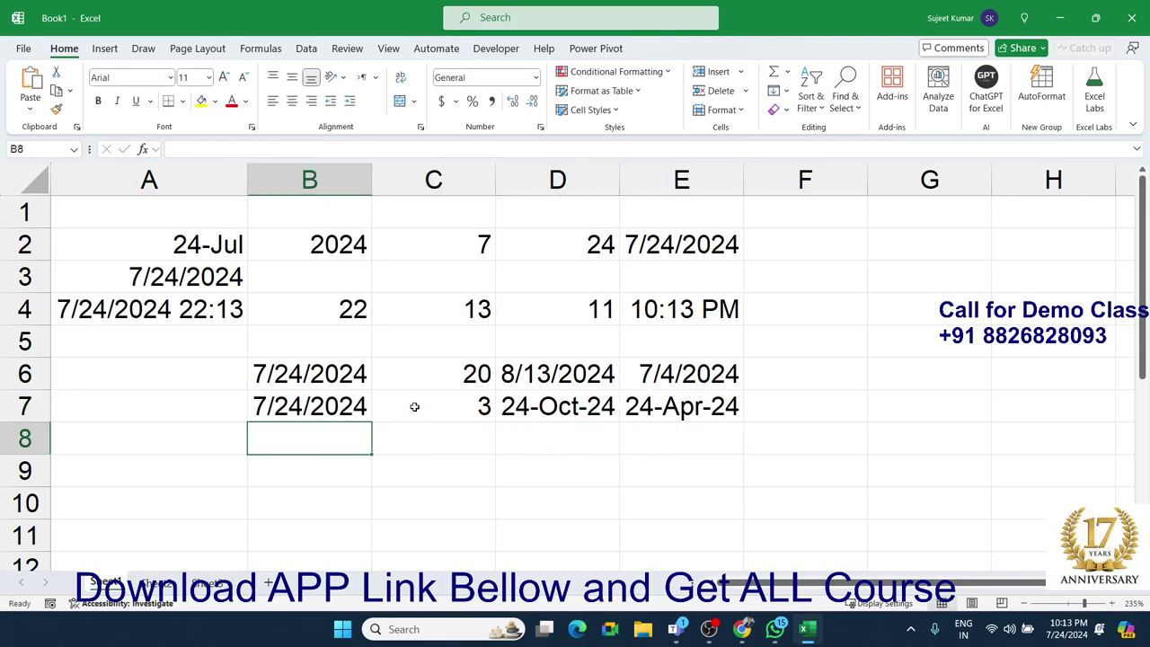
- Fill B8:E8 with today's date 7/24/2024 and the values 2, 4 and 22
key("ctrl+semicolon")
key("Right")
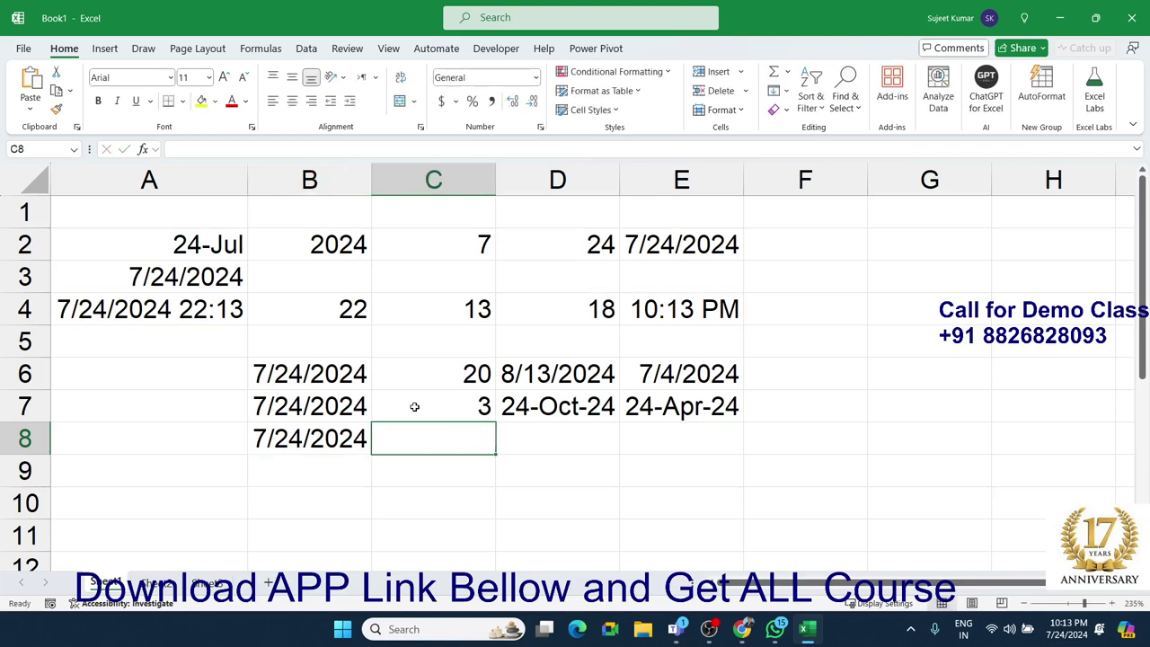
type("2")
key("Right")
type("4")
key("Right")
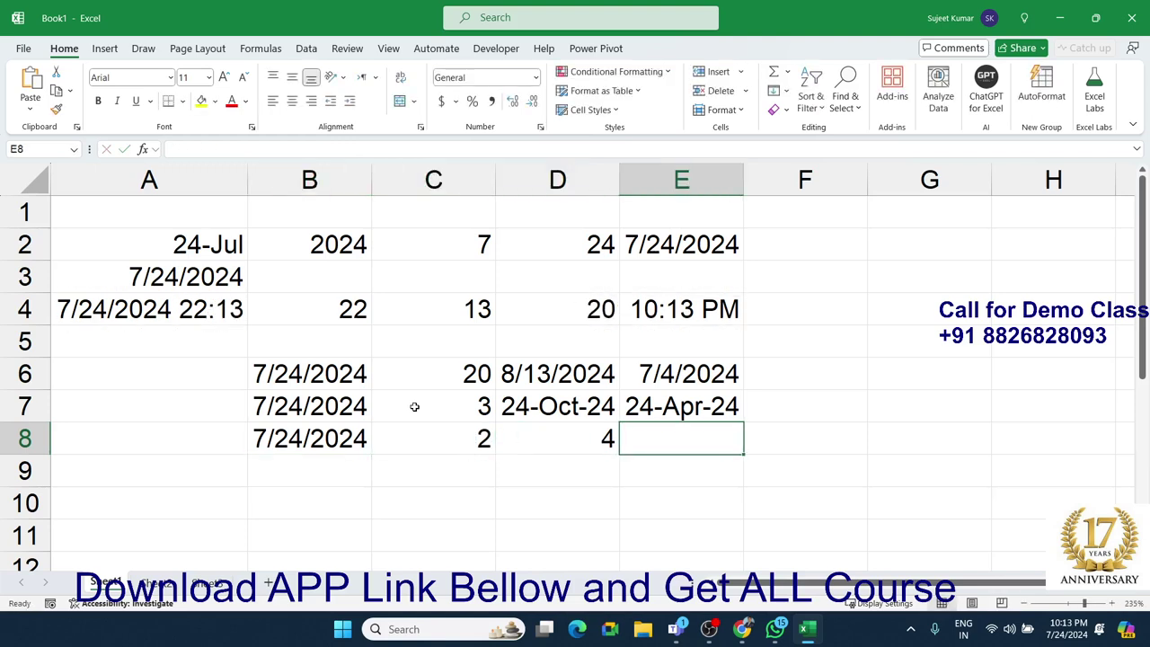
type("22")
key("Return")
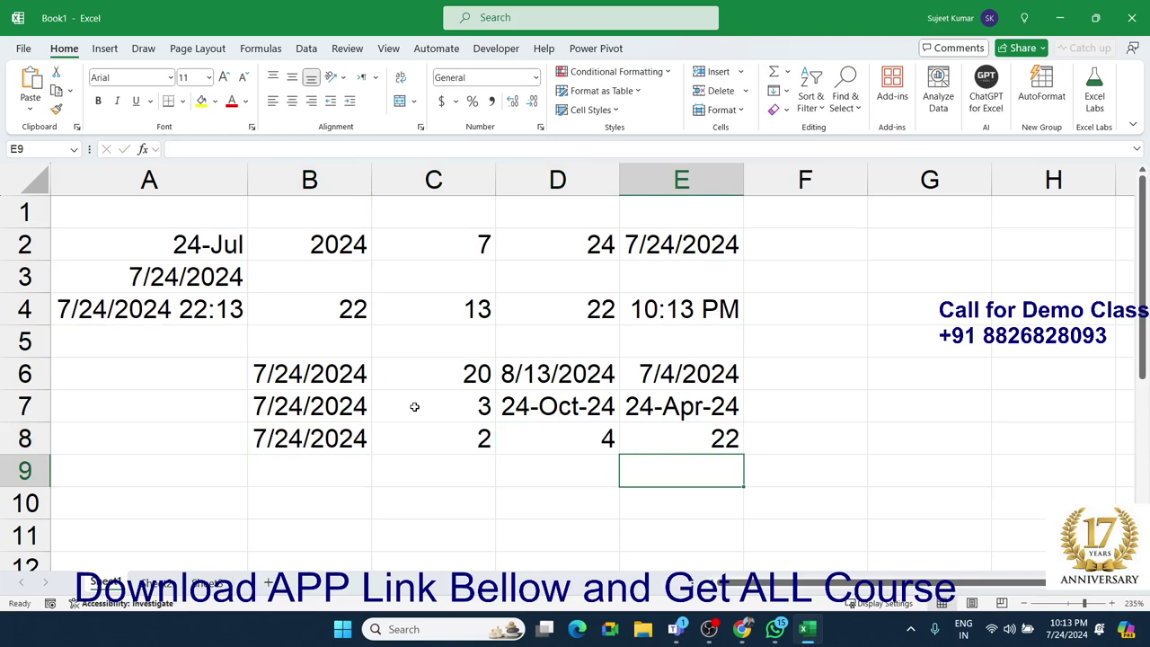
- Review the DATE formula in E2 and its inputs, then go to C9
key("Up")
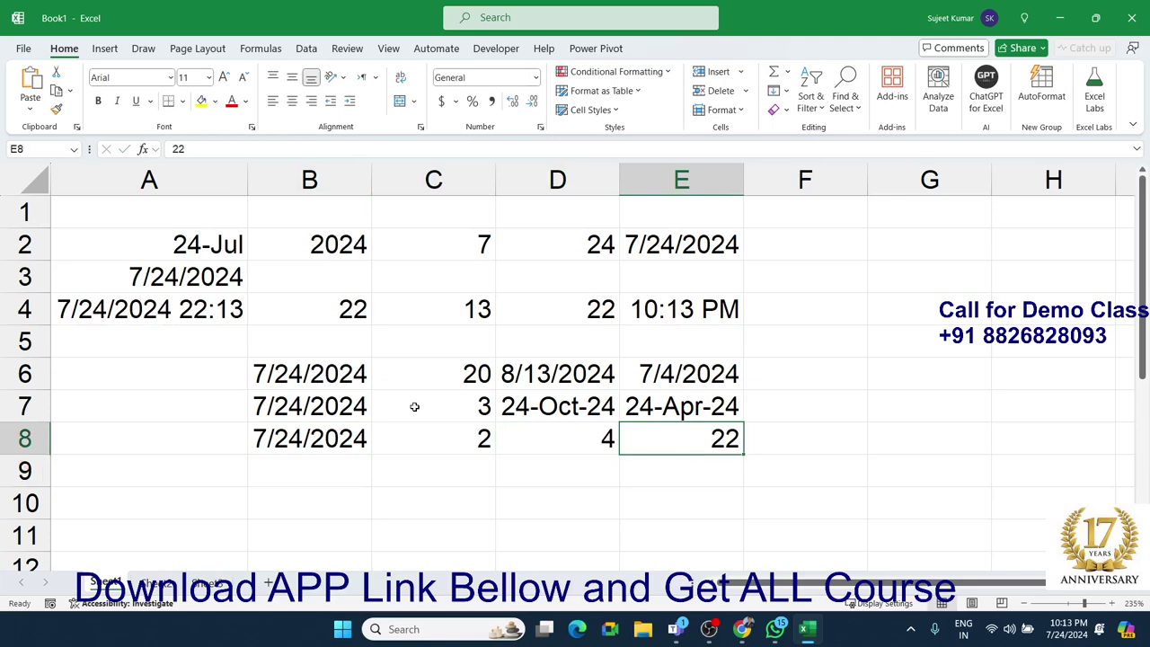
key("Up")
key("Up")
key("Up")
key("Left")
key("Left")
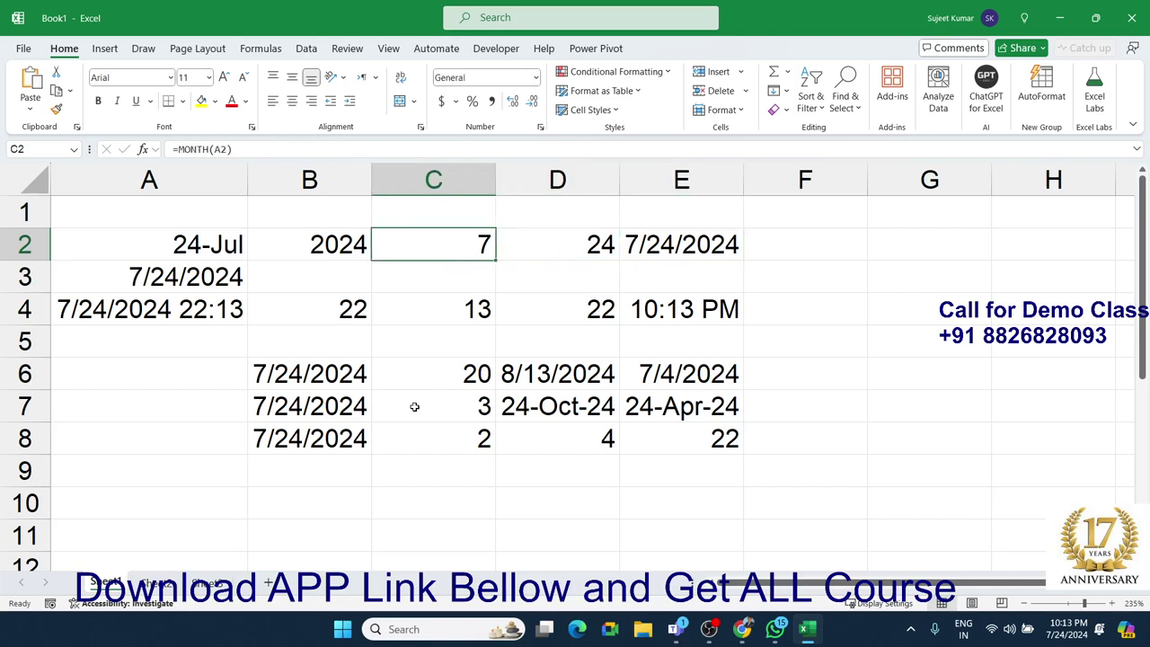
key("Left")
key("Right")
key("Right")
key("Right")
key("Down")
key("Down")
key("Down")
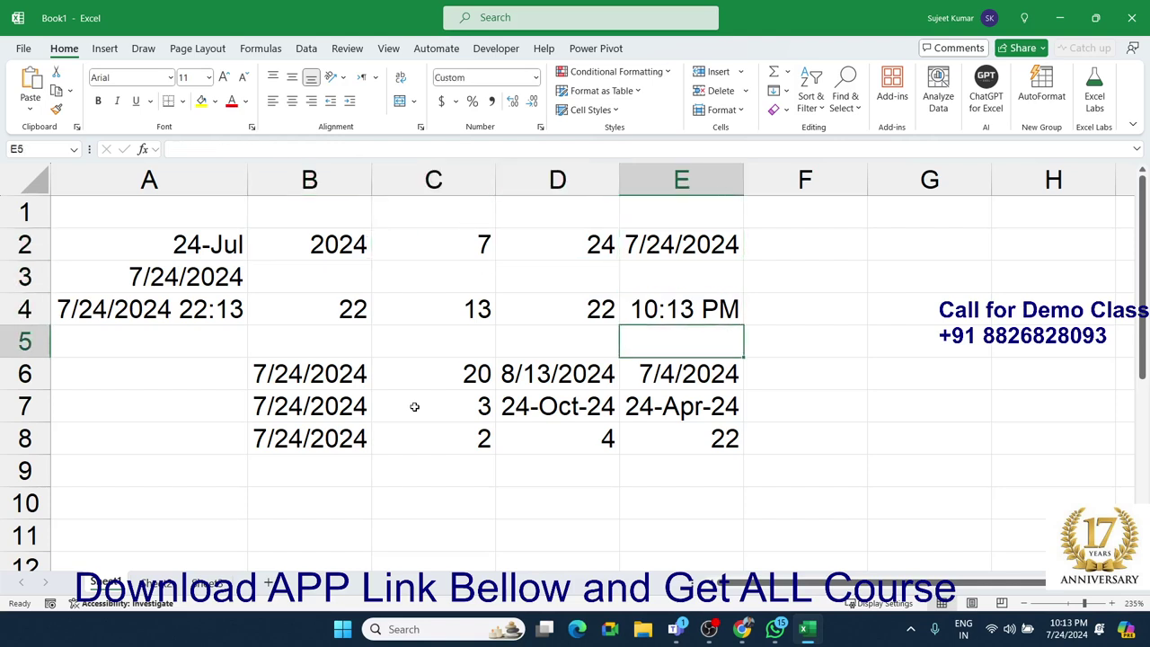
key("Down")
key("Down")
key("Down")
key("Down")
key("Left")
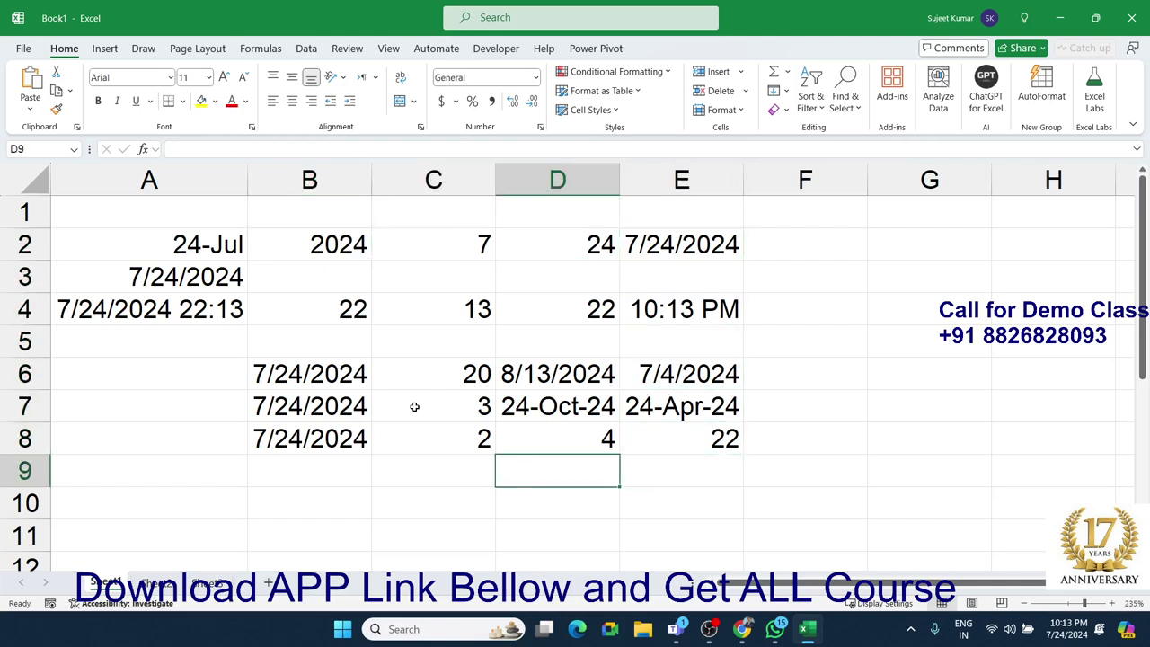
key("Left")
- Start a DATE formula in C9 with YEAR(B8)+4 as the year argument
type("=")
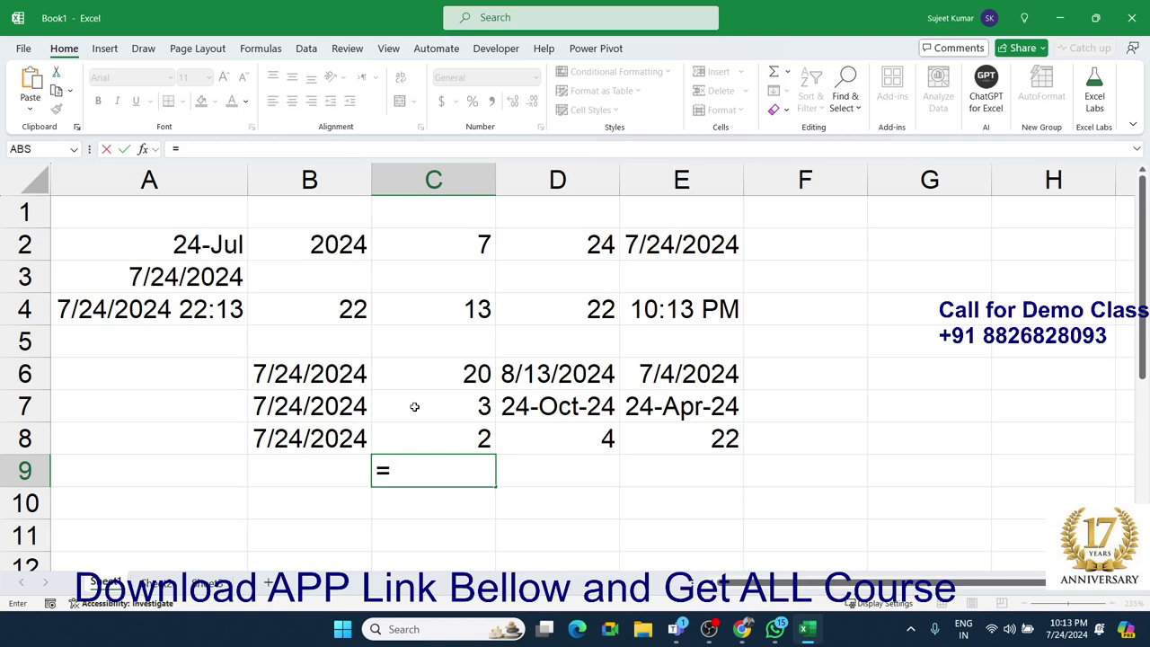
type("dat")
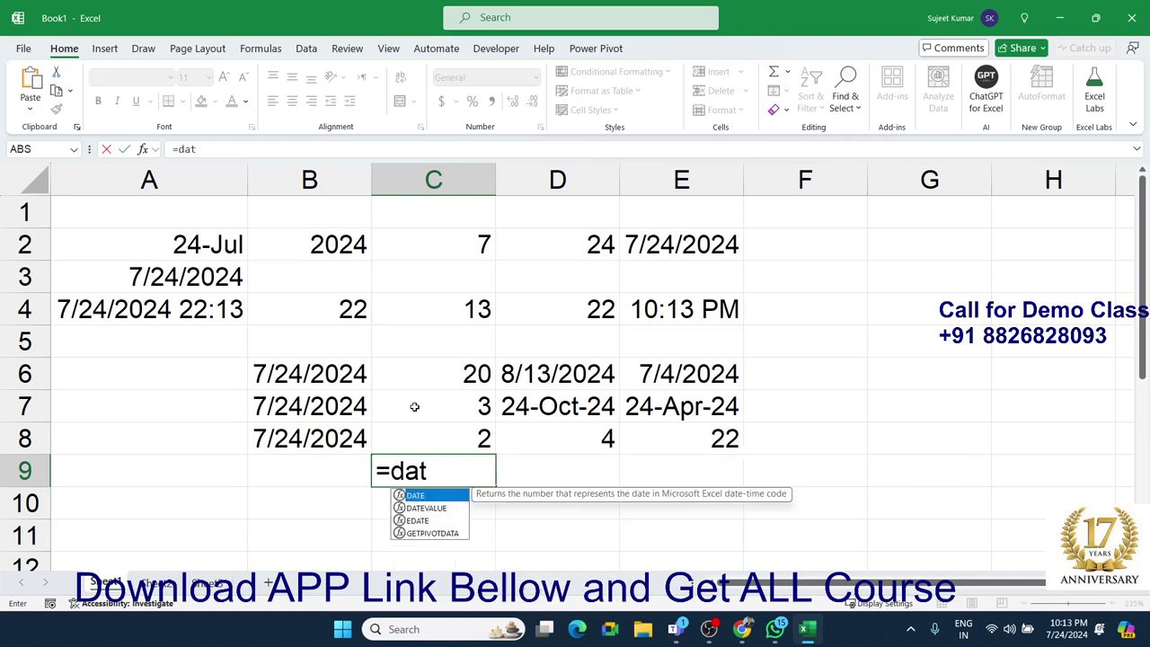
type("e")
key("Tab")
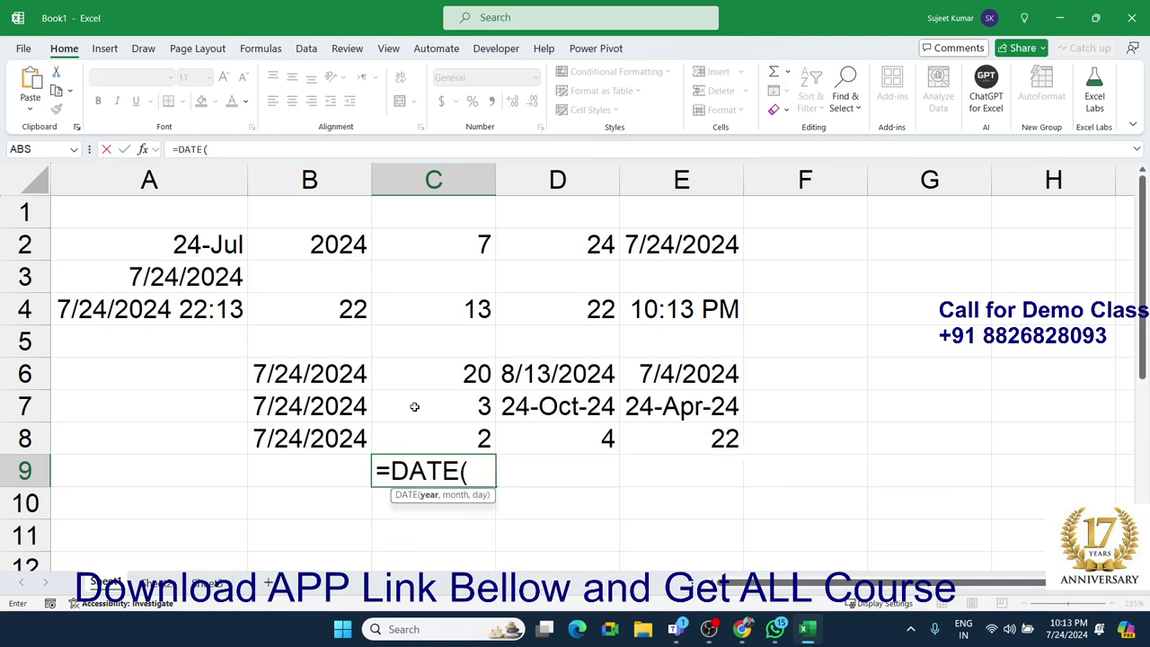
type("2024")
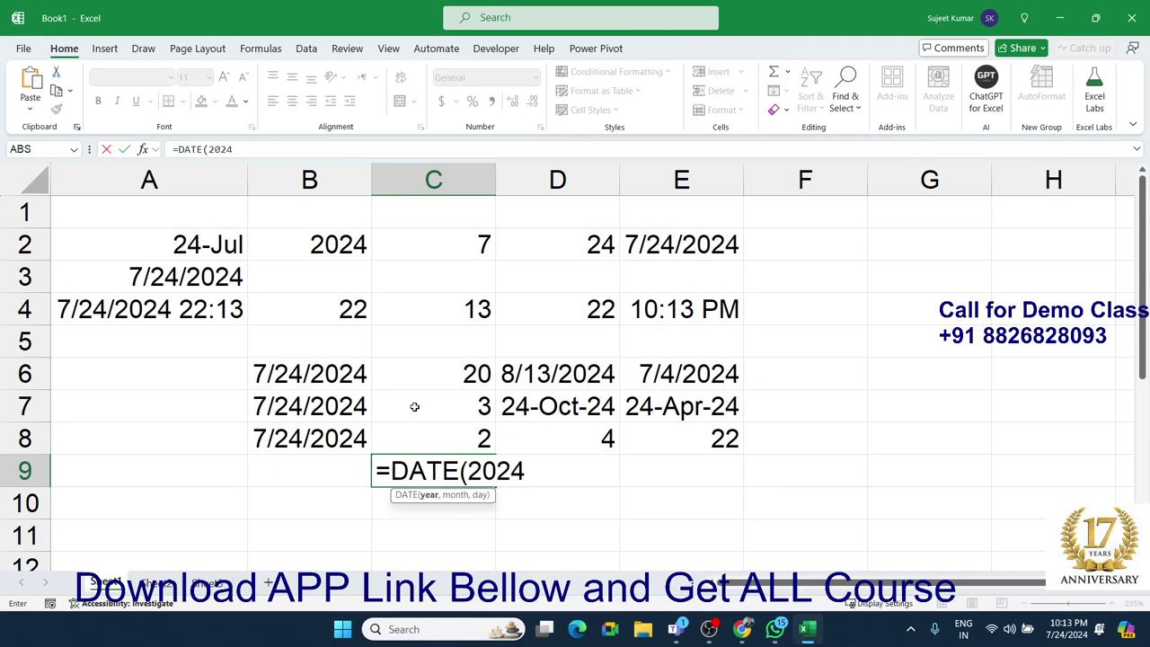
key("BackSpace")
key("BackSpace")
key("BackSpace")
key("BackSpace")
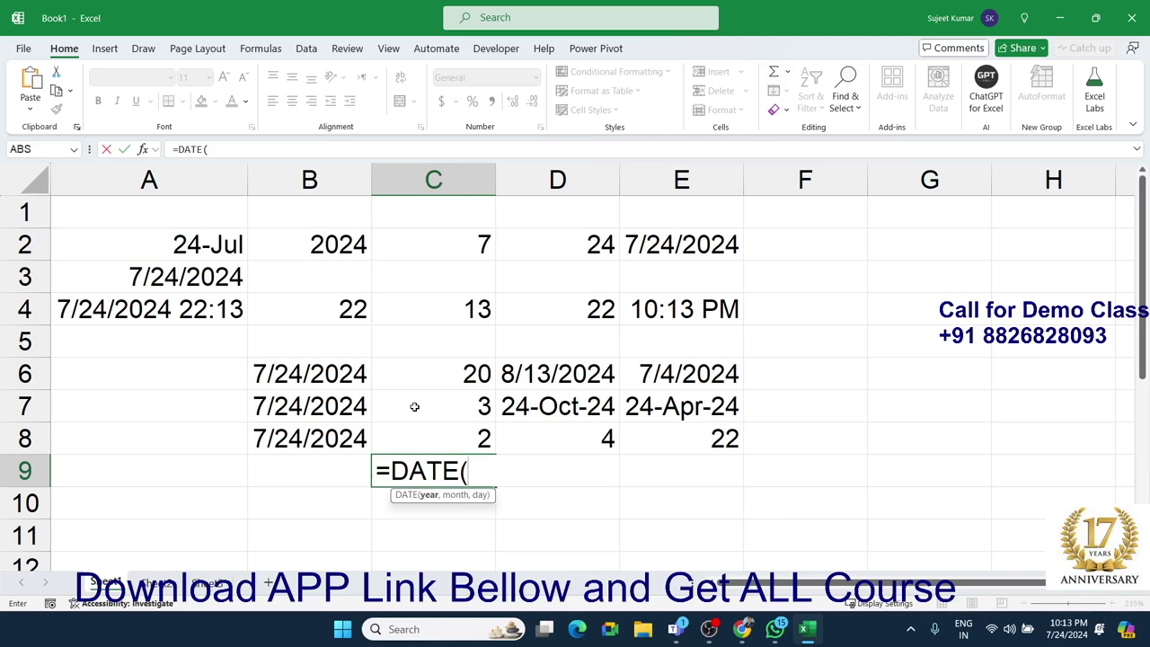
type("yea")
key("Tab")
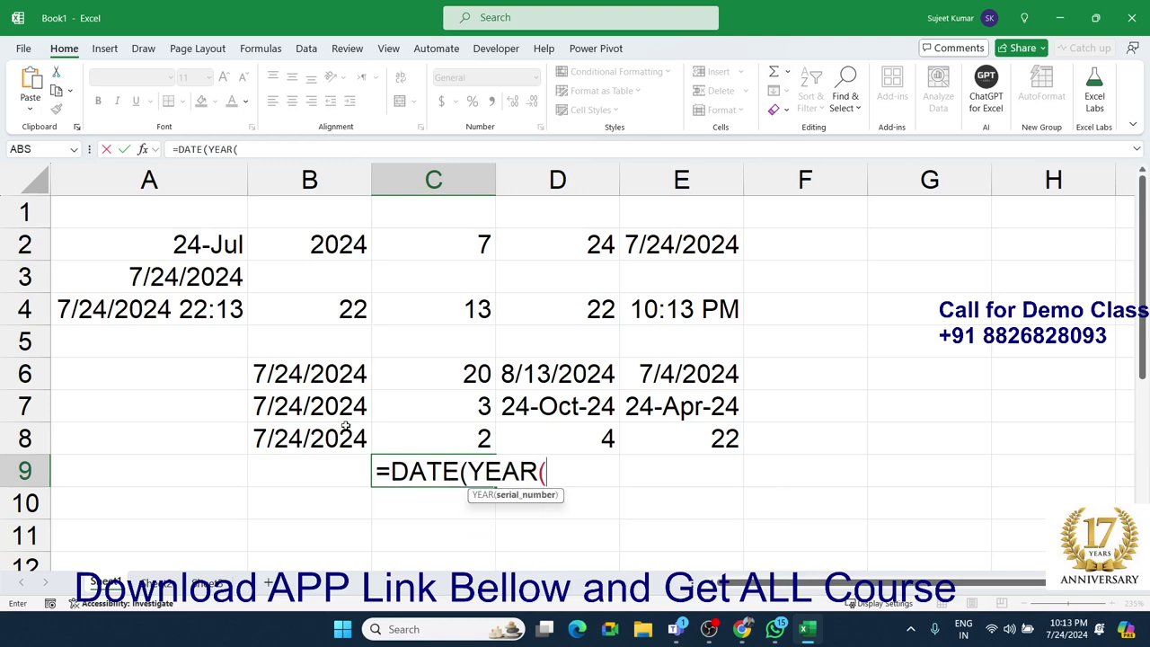
left_click(330, 435)
type(")")
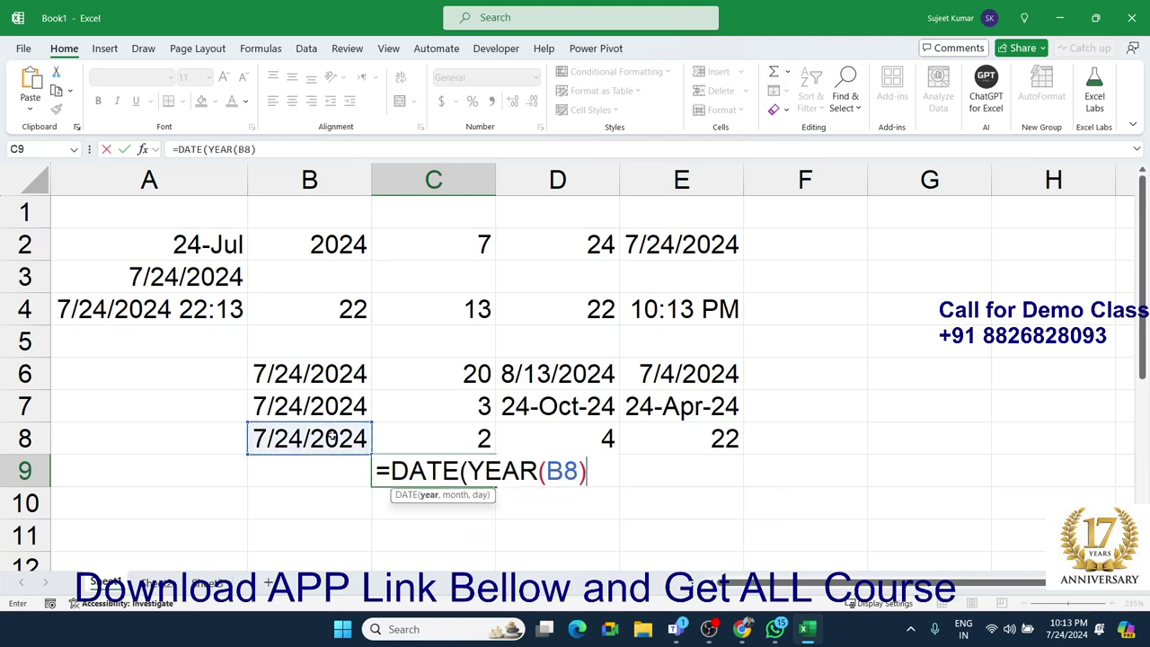
type("+4")
- Add MONTH(B8)+4 and DAY(B8)+11 as the month and day arguments
type(",")
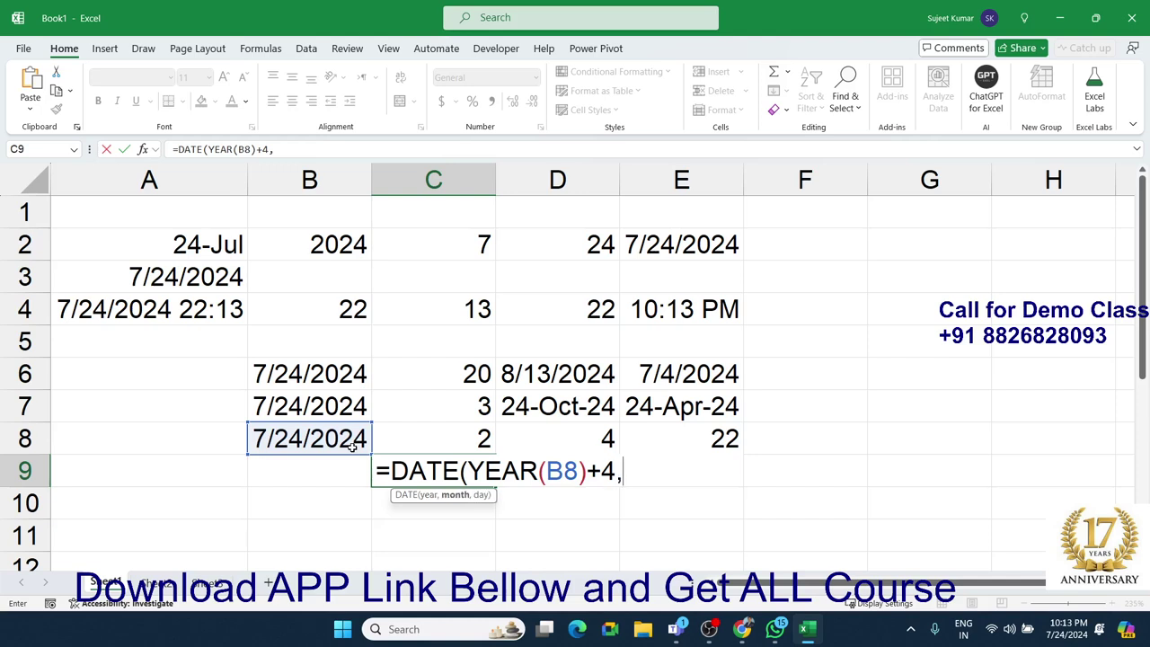
type("mon")
key("Tab")
key("Left")
key("Left")
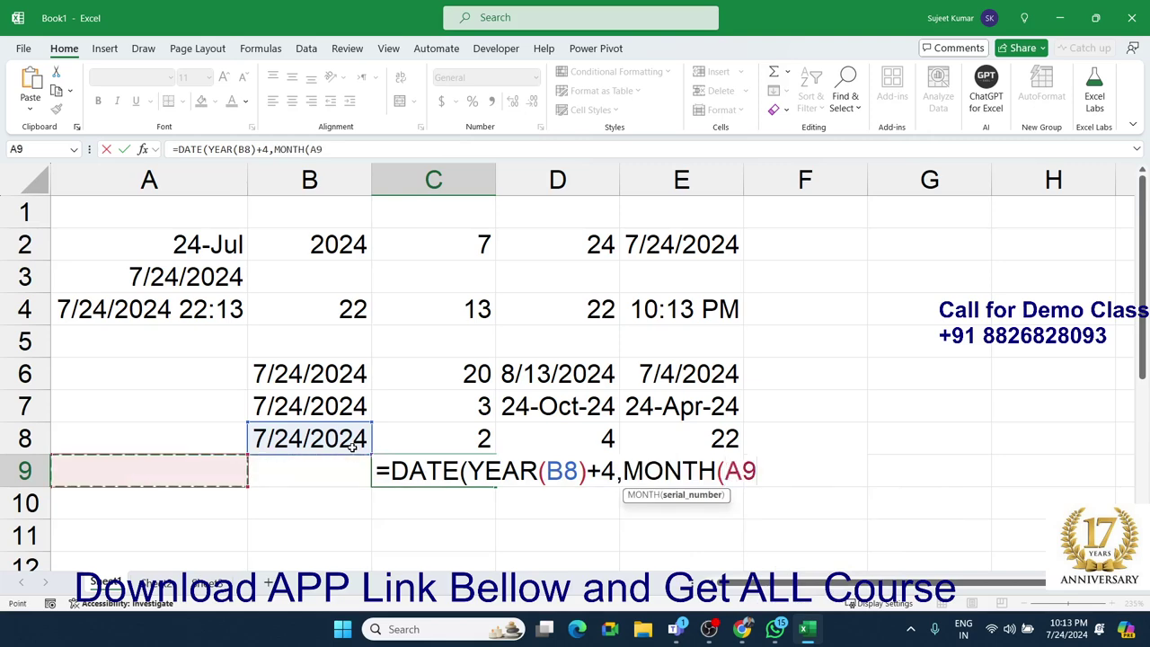
key("Up")
key("Right")
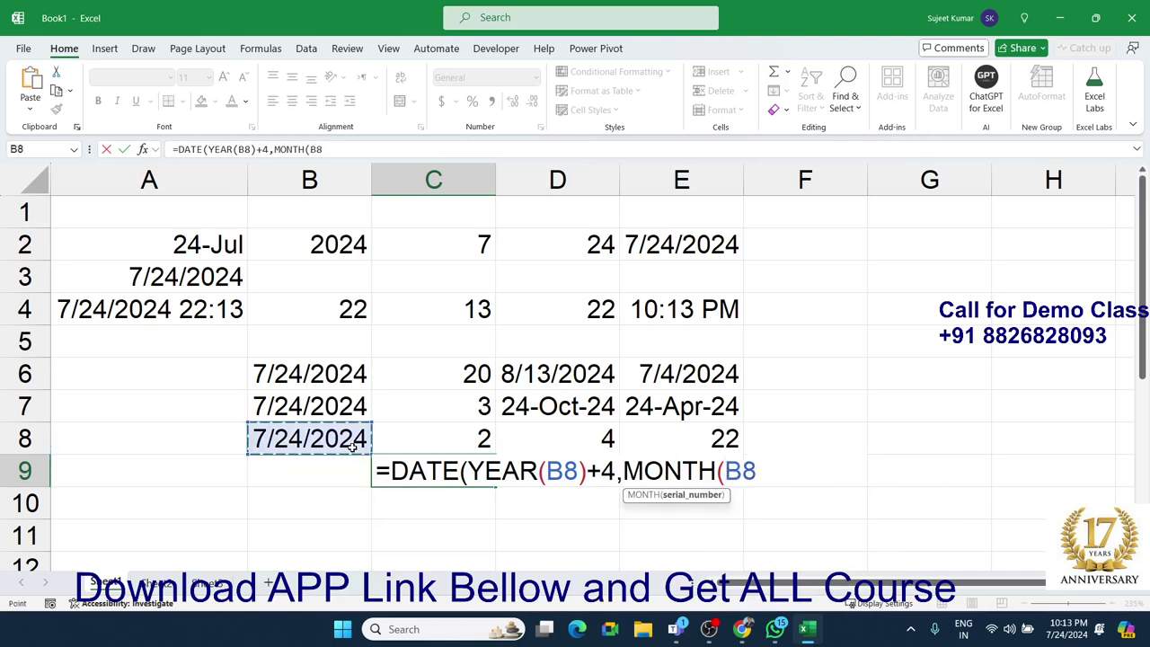
type(")+4")
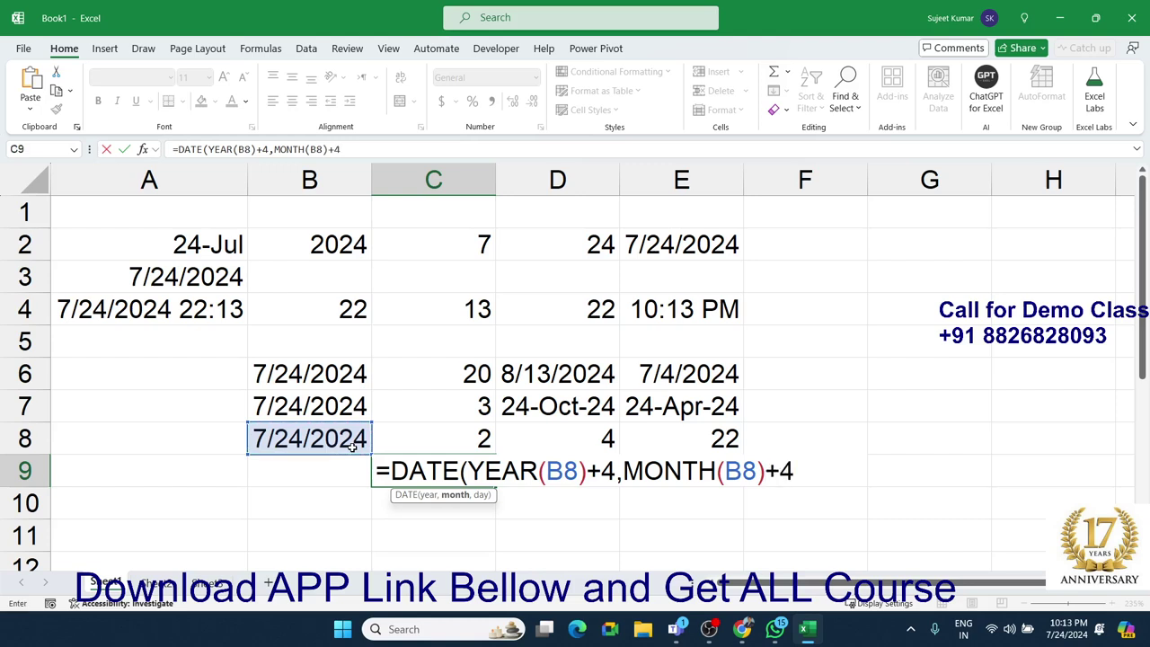
type(",day")
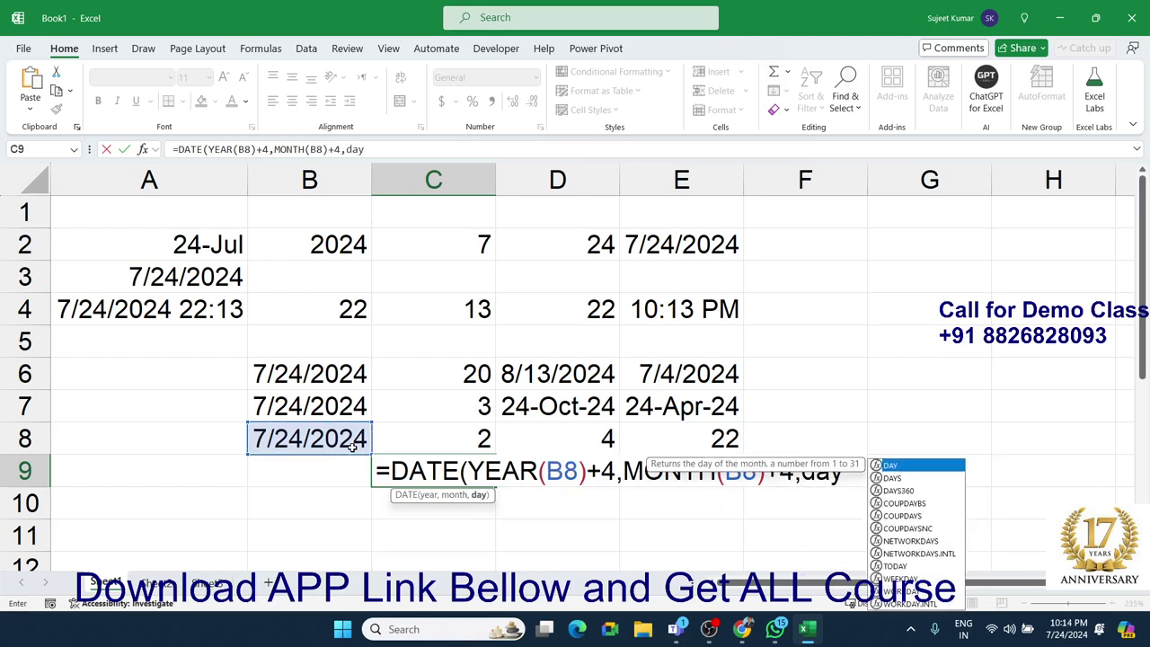
key("Tab")
key("Left")
key("Left")
left_click(353, 447)
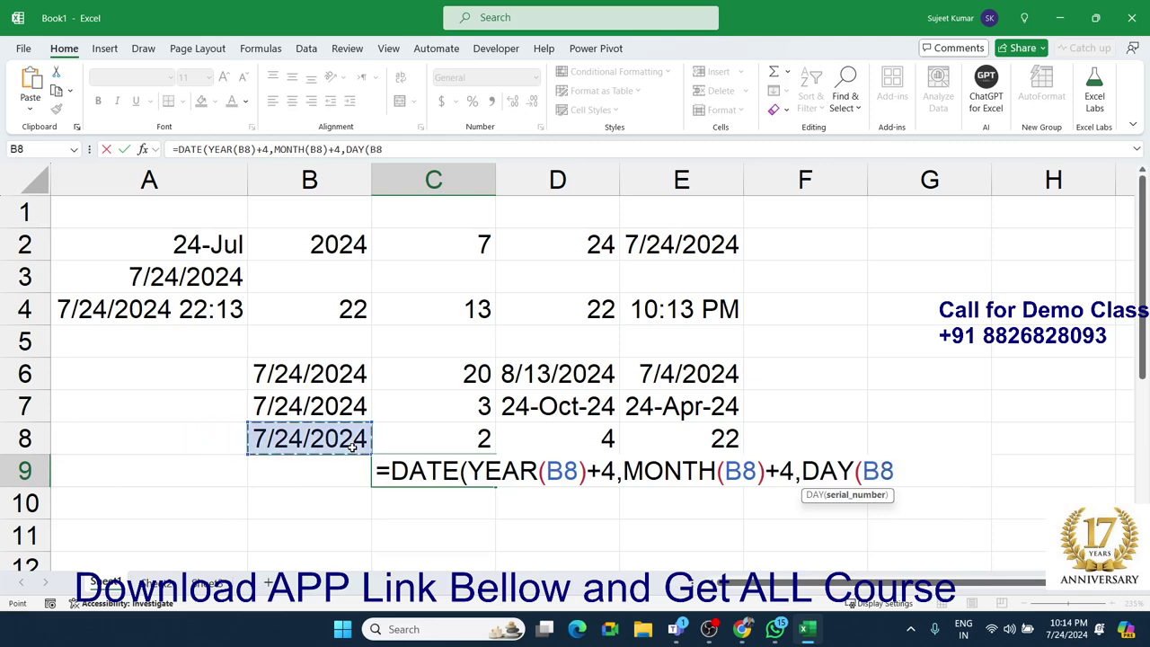
type(")+")
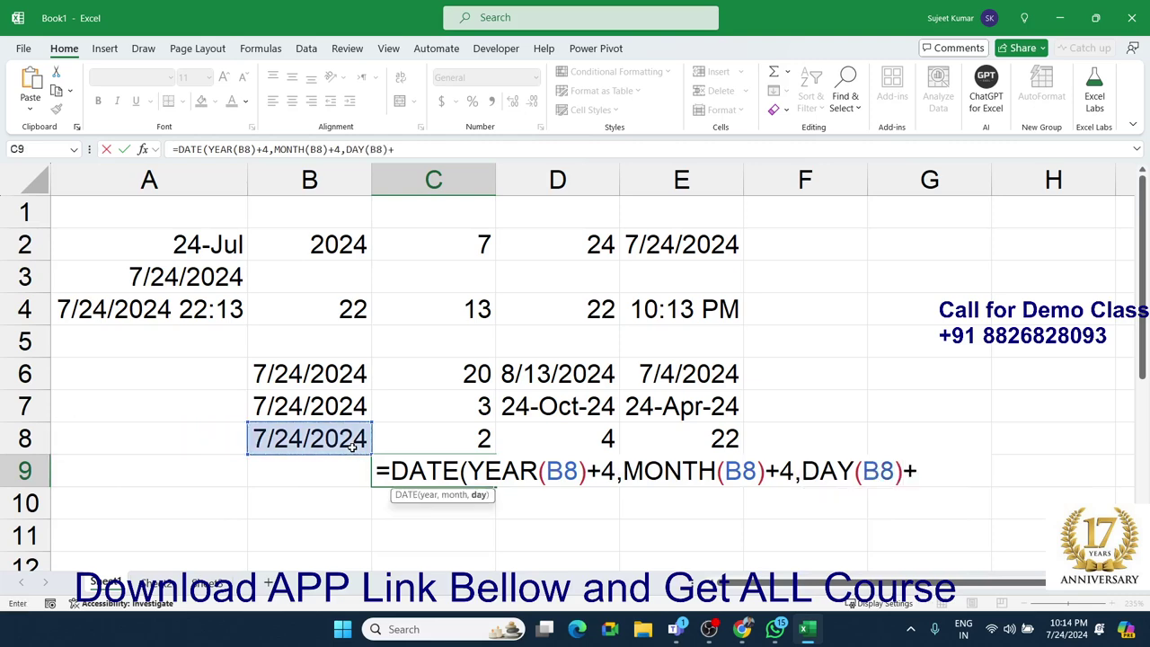
type("11")
- Change the day offset to 22 and enter the formula, accepting Excel's parenthesis correction
key("BackSpace")
key("BackSpace")
type("2")
type("2")
key("Return")
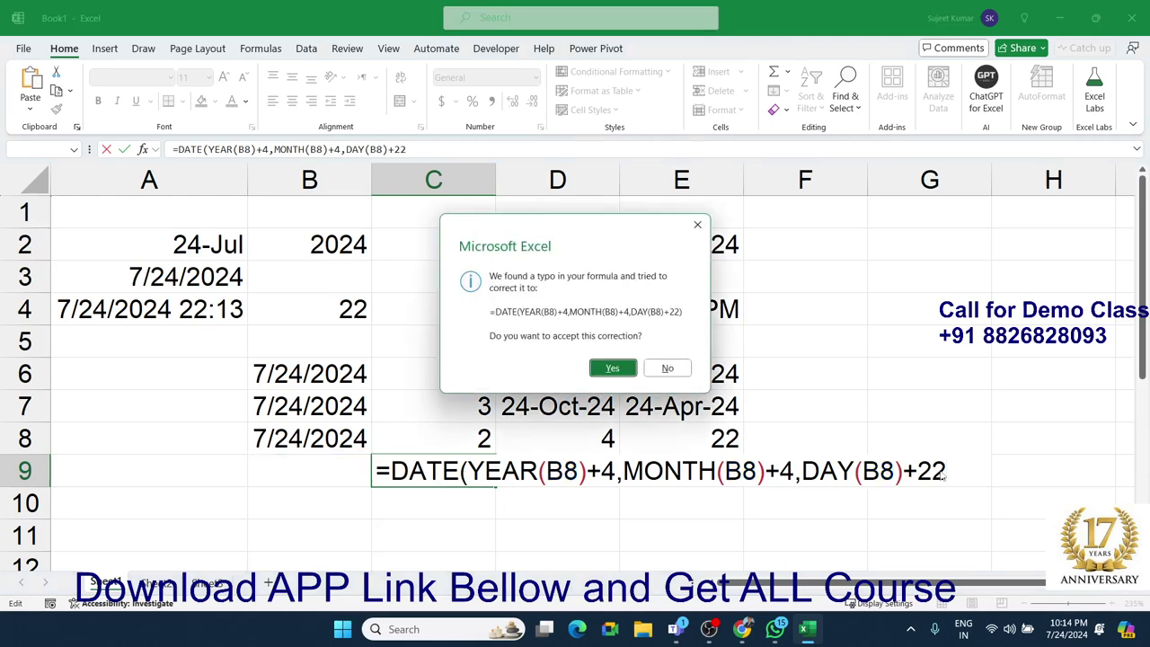
key("Return")
key("Up")
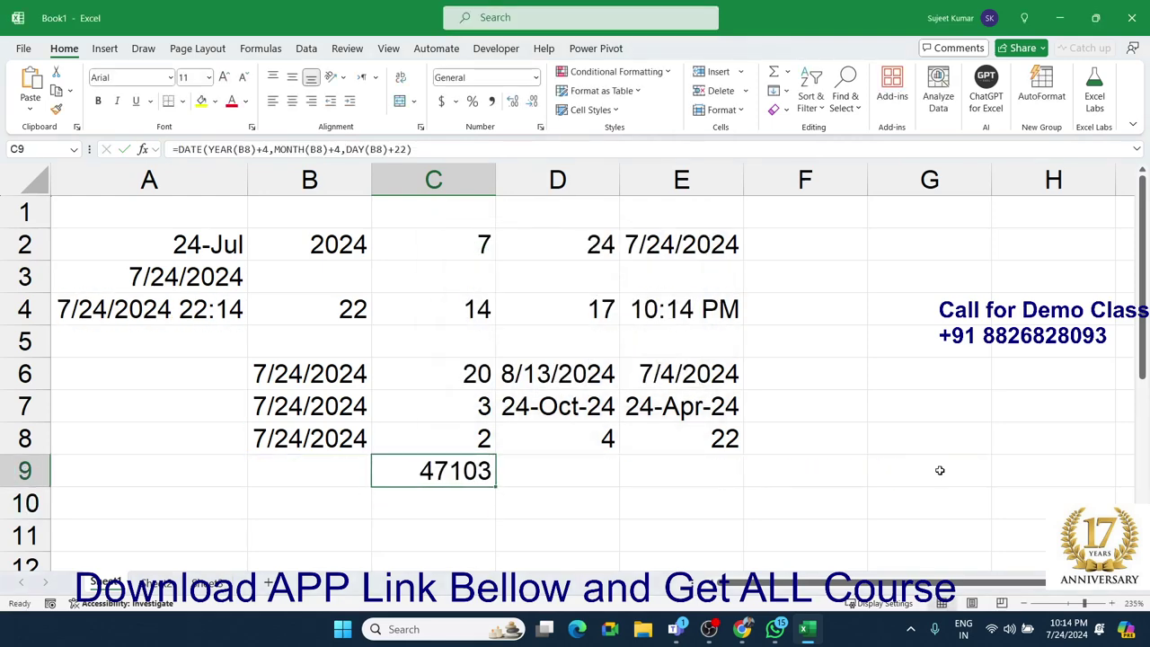
- Format C9 as a date so it displays 16-Dec-28 instead of 47103
key("ctrl+shift+3")
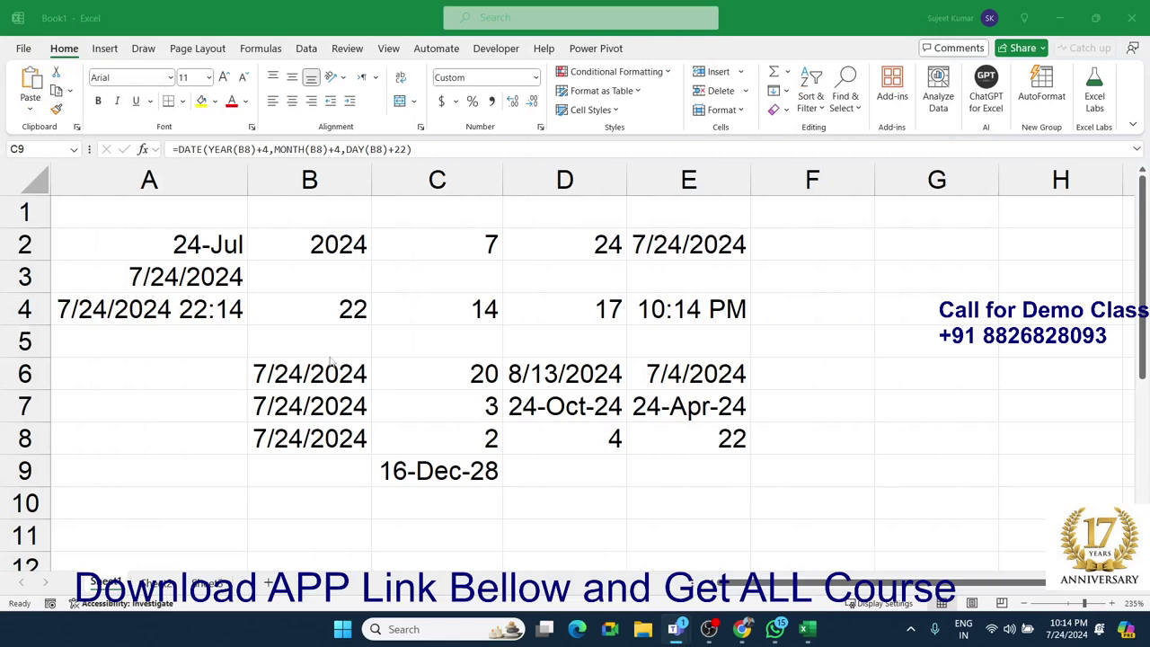
left_click(395, 458)
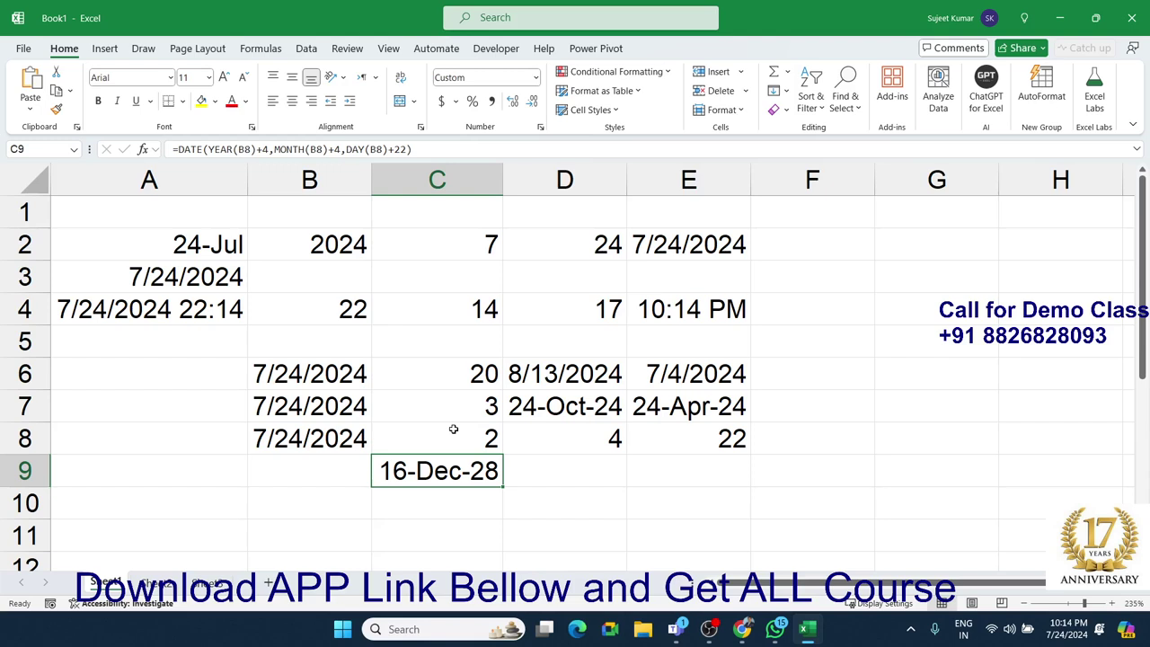
scroll(454, 428, "down", 1)
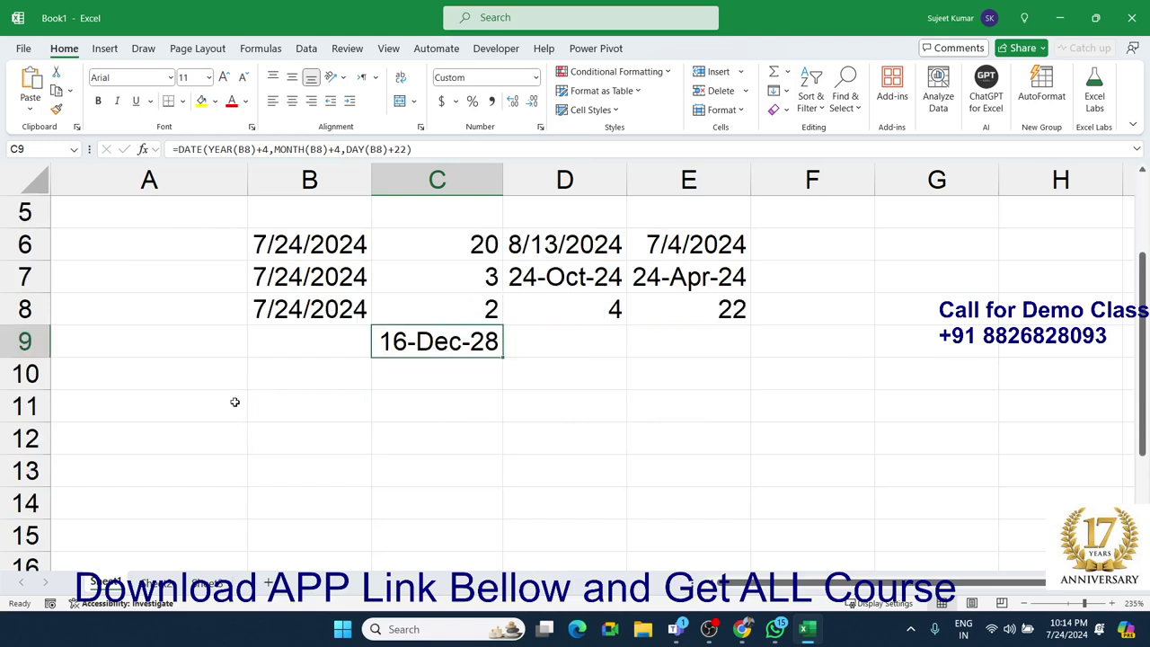
left_click(265, 394)
scroll(255, 401, "up", 1)
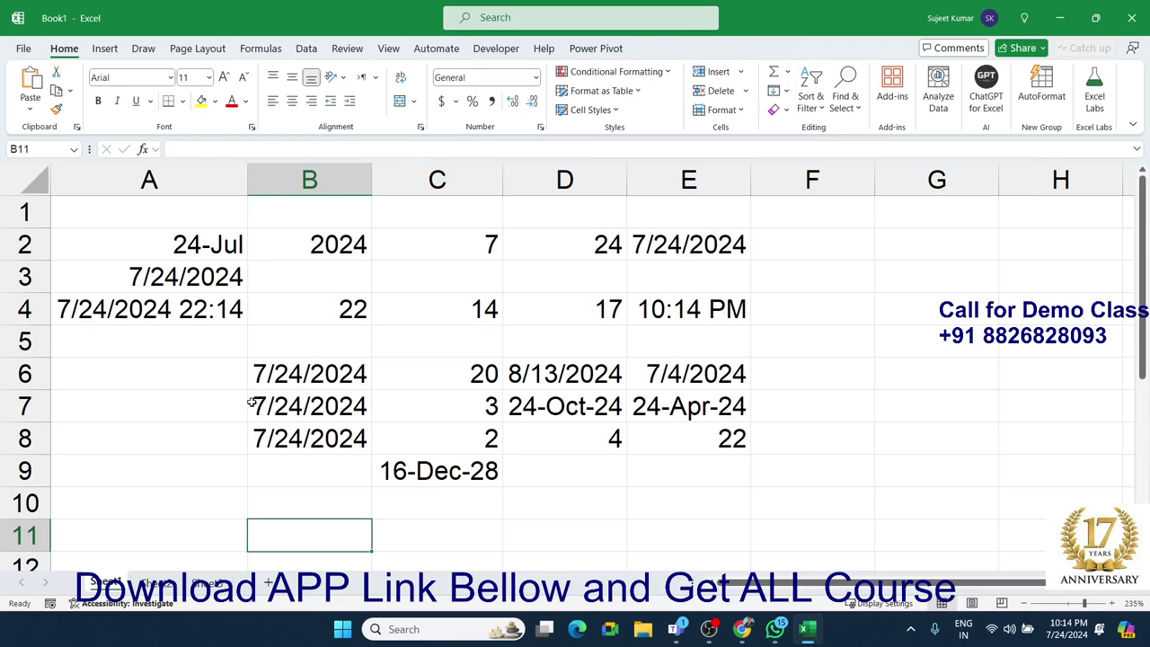
- Insert the current time, 10:14 PM, into B11
key("ctrl+semicolon")
key("Escape")
key("ctrl+shift+semicolon")
key("Return")
key("Up")
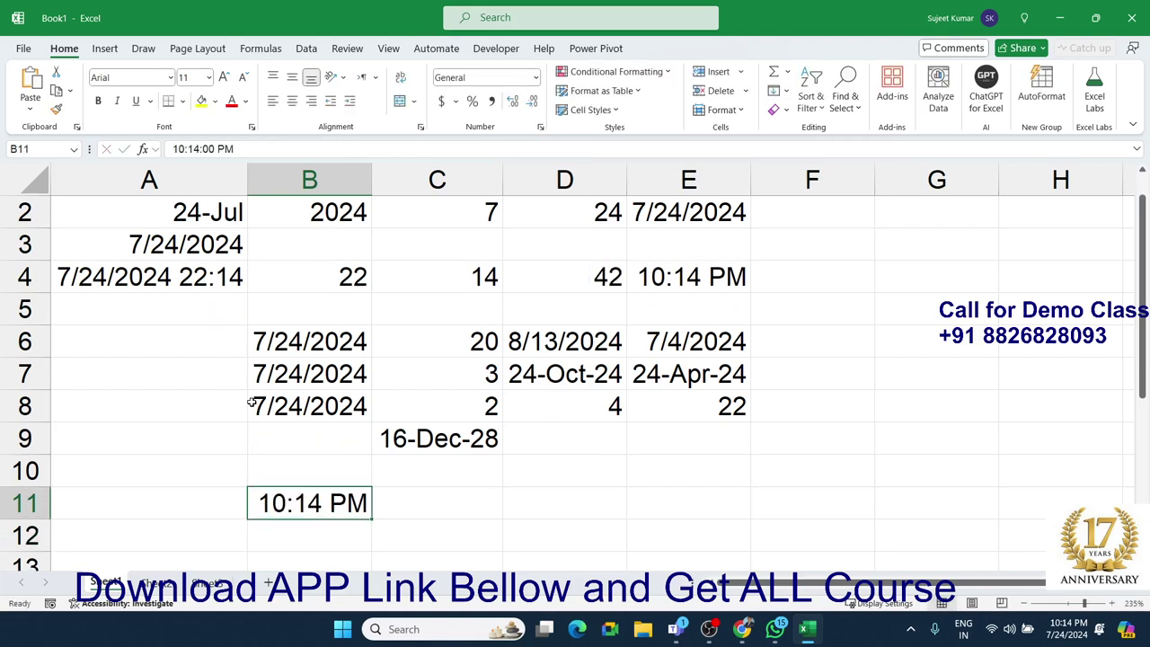
- Enter the duration 2:20 in C11
key("Right")
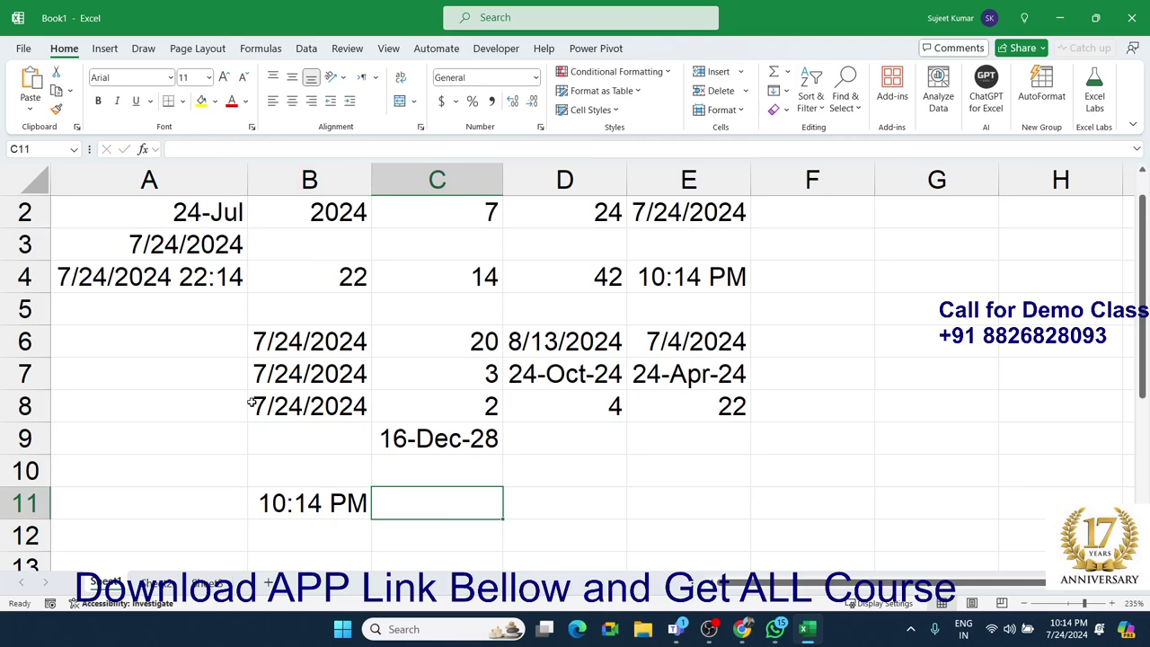
type("2:")
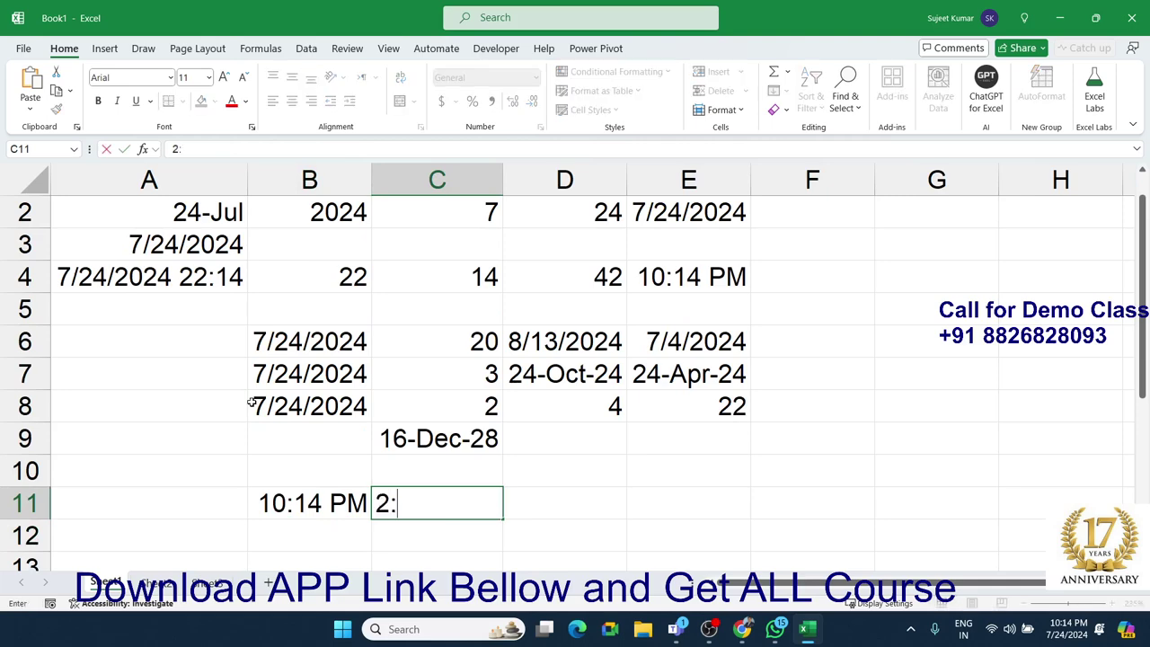
type("0")
key("Right")
key("Left")
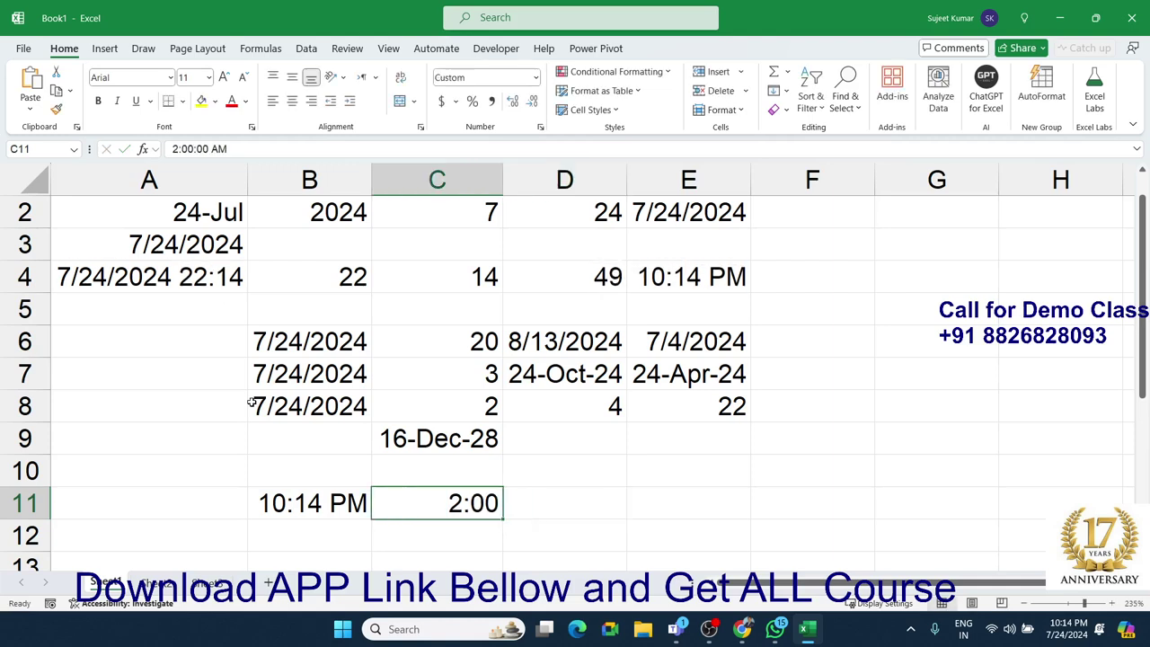
type("2:20")
key("Right")
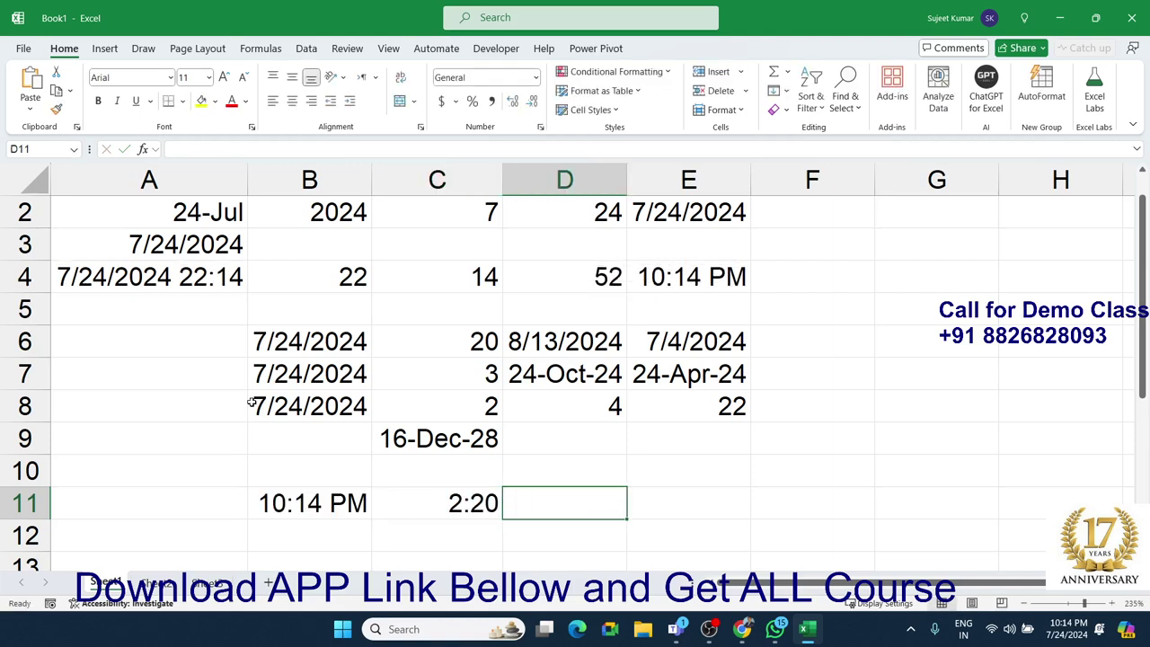
- Add the time and duration in D11 with =B11+C11, giving 12:34 AM
type("=")
key("Left")
key("Left")
type("+")
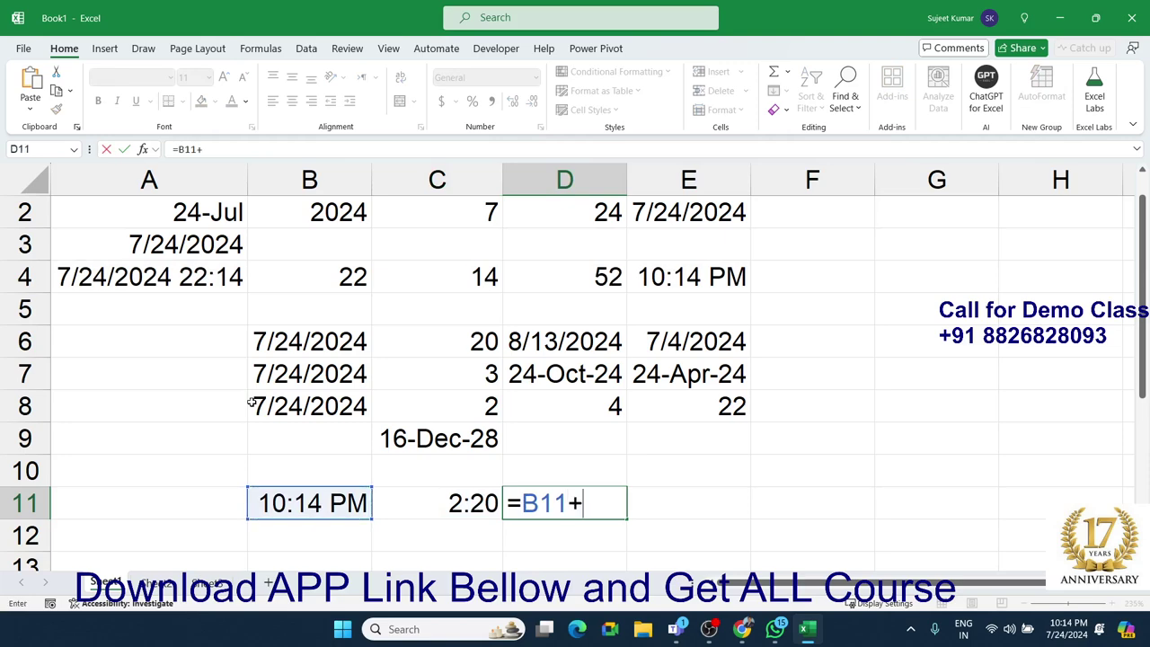
key("Left")
key("Return")
key("Up")
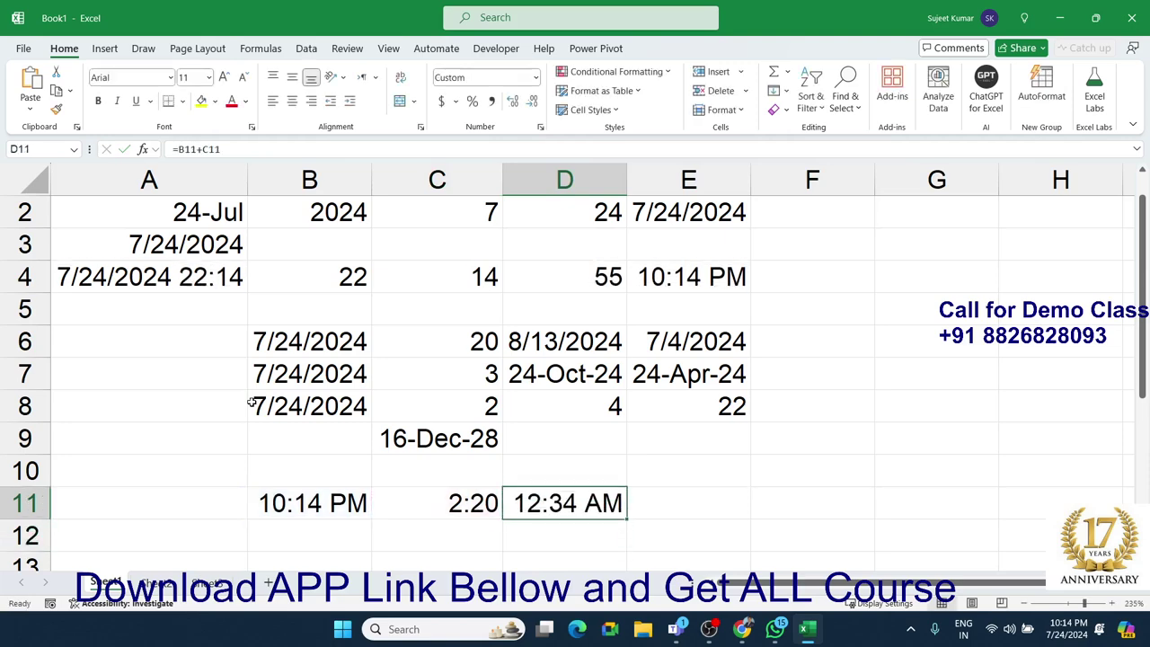
- Enter a second duration of 0:20 in C12
key("Right")
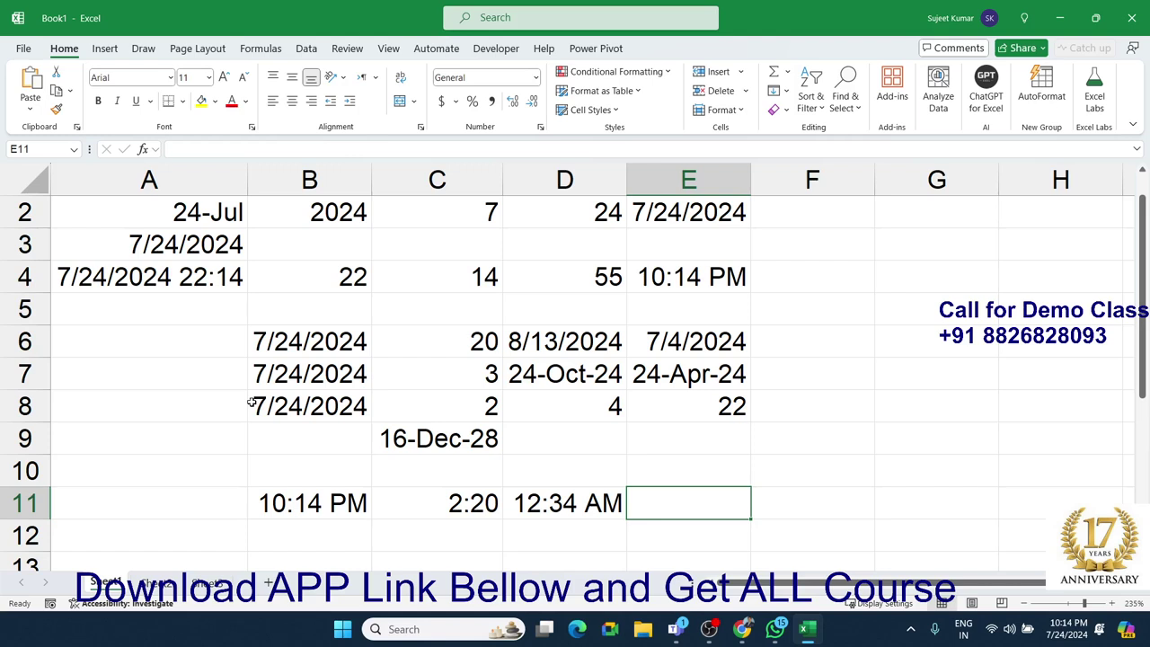
key("Down")
key("Left")
key("Left")
type("0")
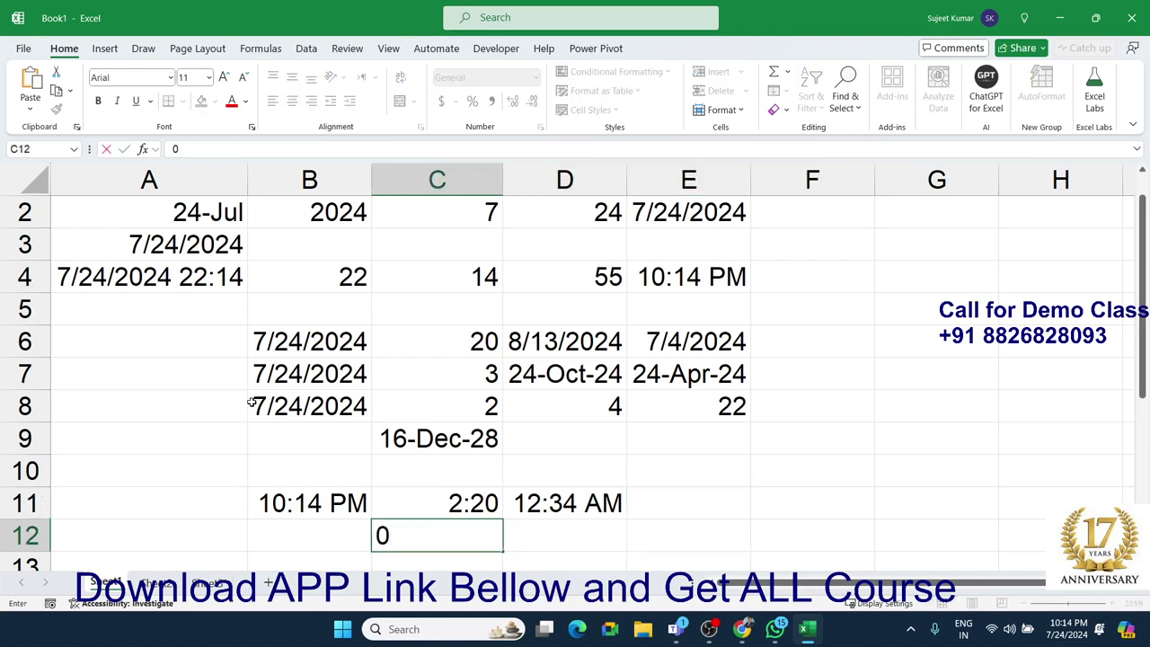
type(":20")
key("Right")
key("Right")
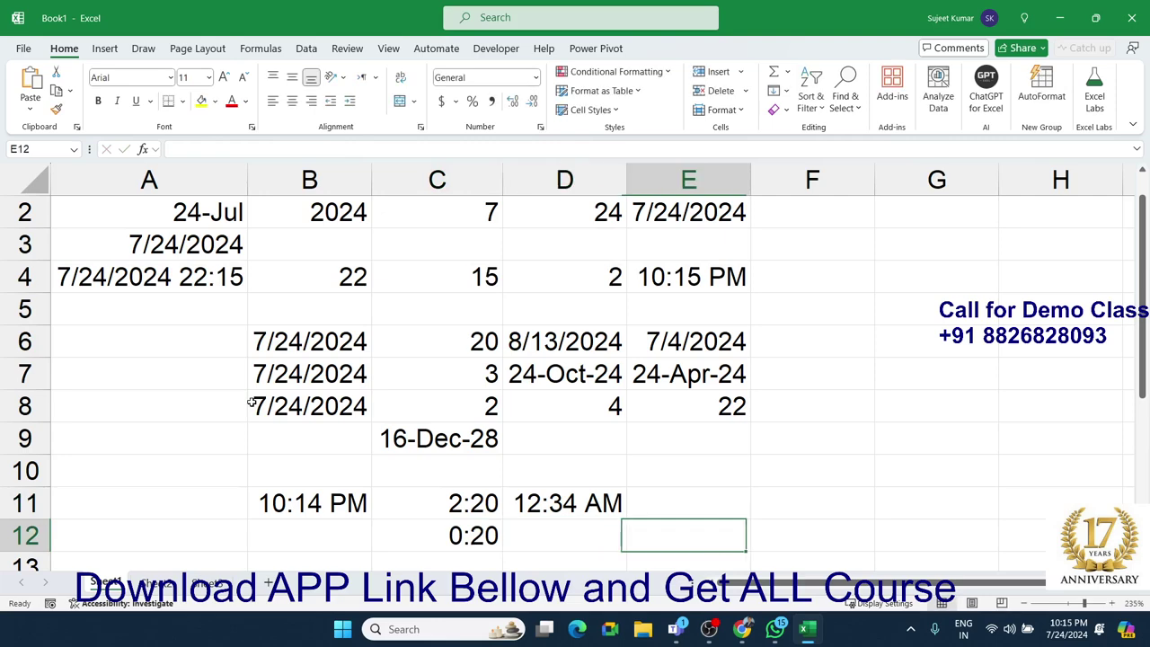
- Enter =B11+C12 in E11, giving 10:34 PM
key("Up")
type("=")
key("Left")
key("Left")
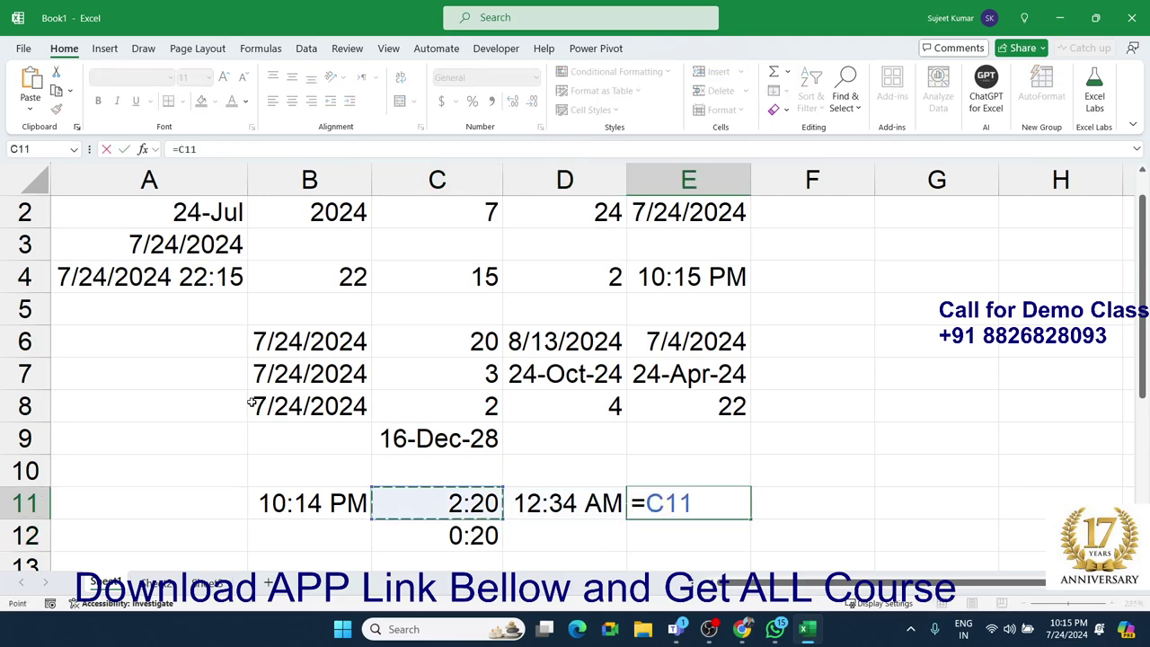
key("Left")
type("+")
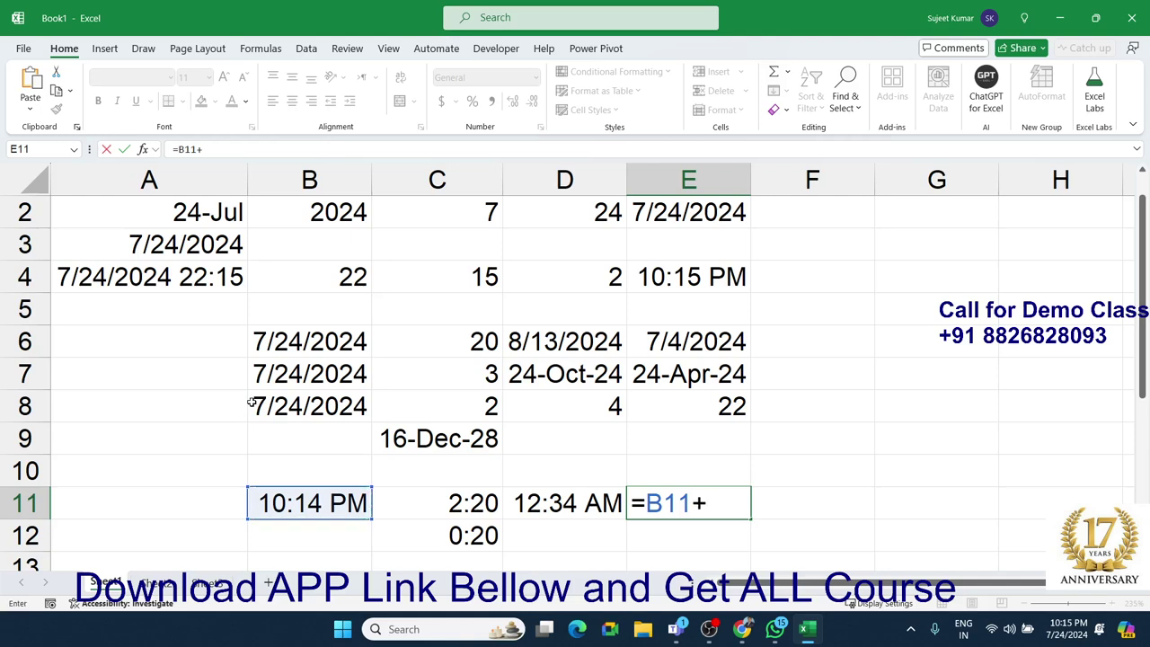
key("Down")
key("Left")
key("Left")
key("Return")
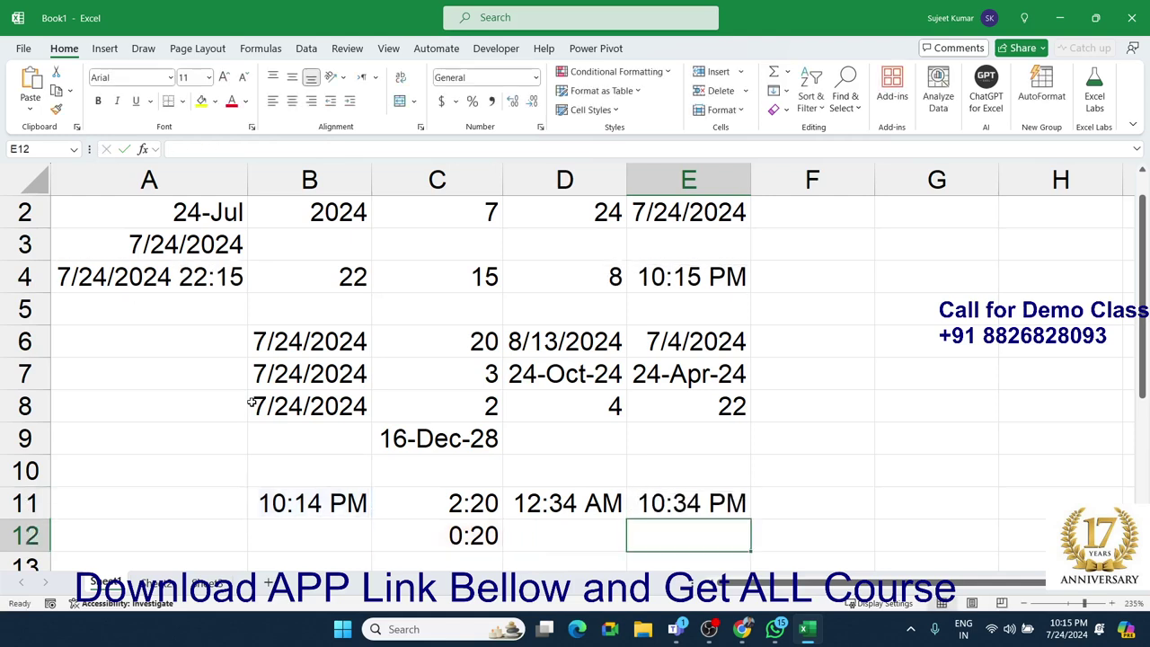
key("Down")
key("Left")
- Type 20 into D12
key("Up")
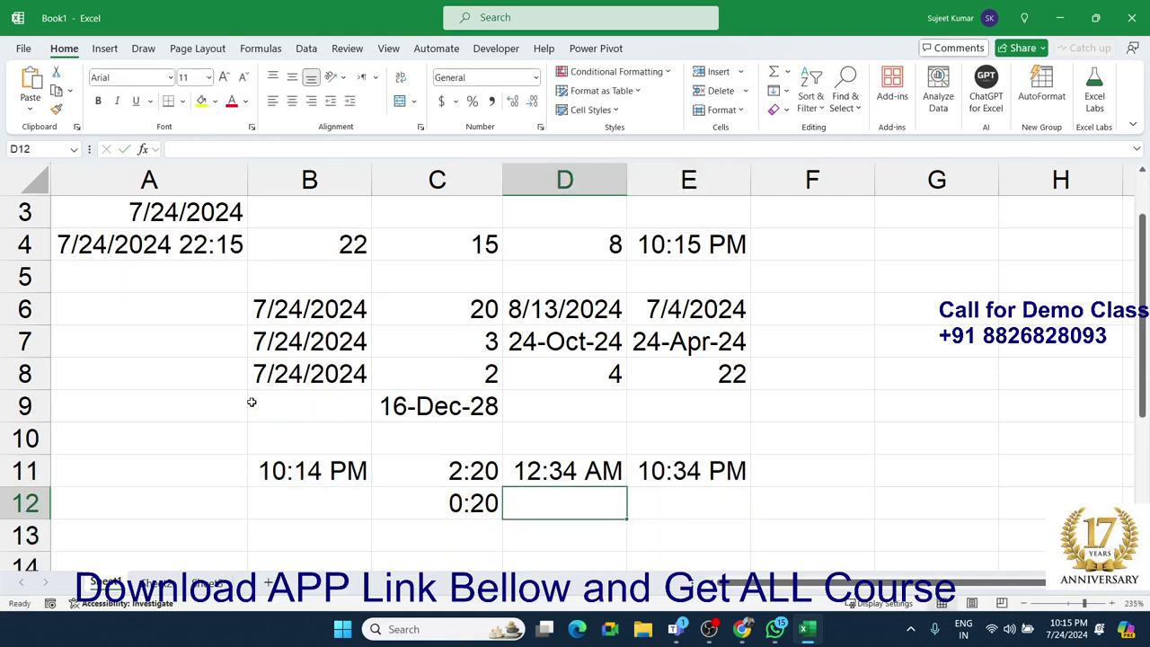
type("20")
key("Tab")
key("Up")
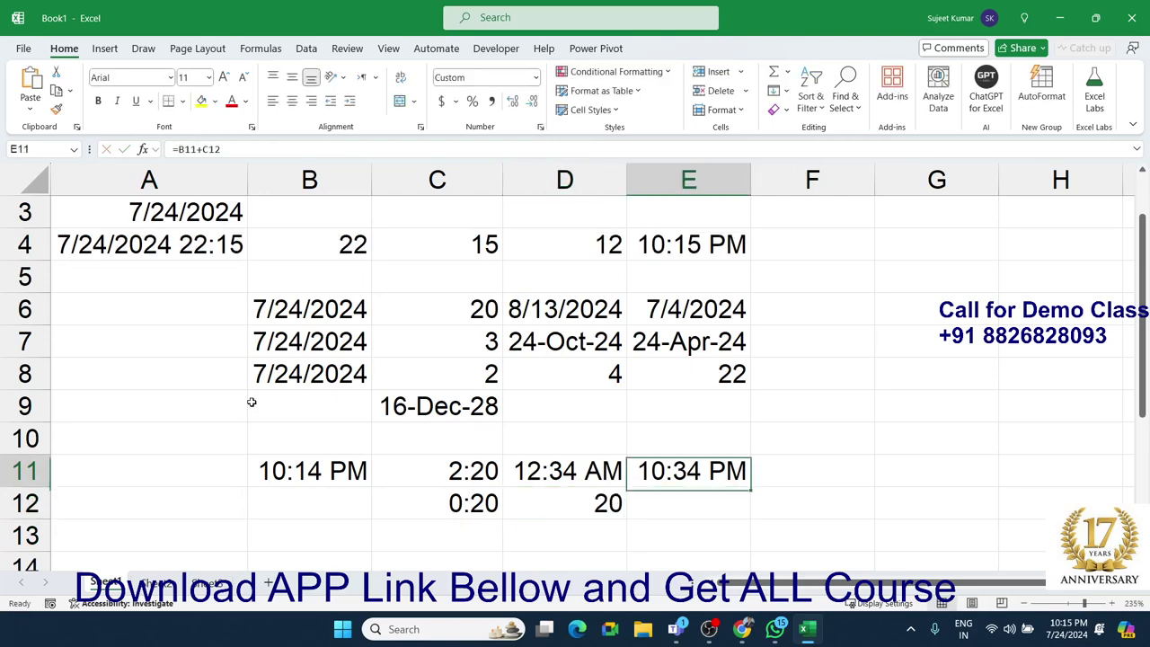
key("Up")
key("Up")
key("Left")
key("Left")
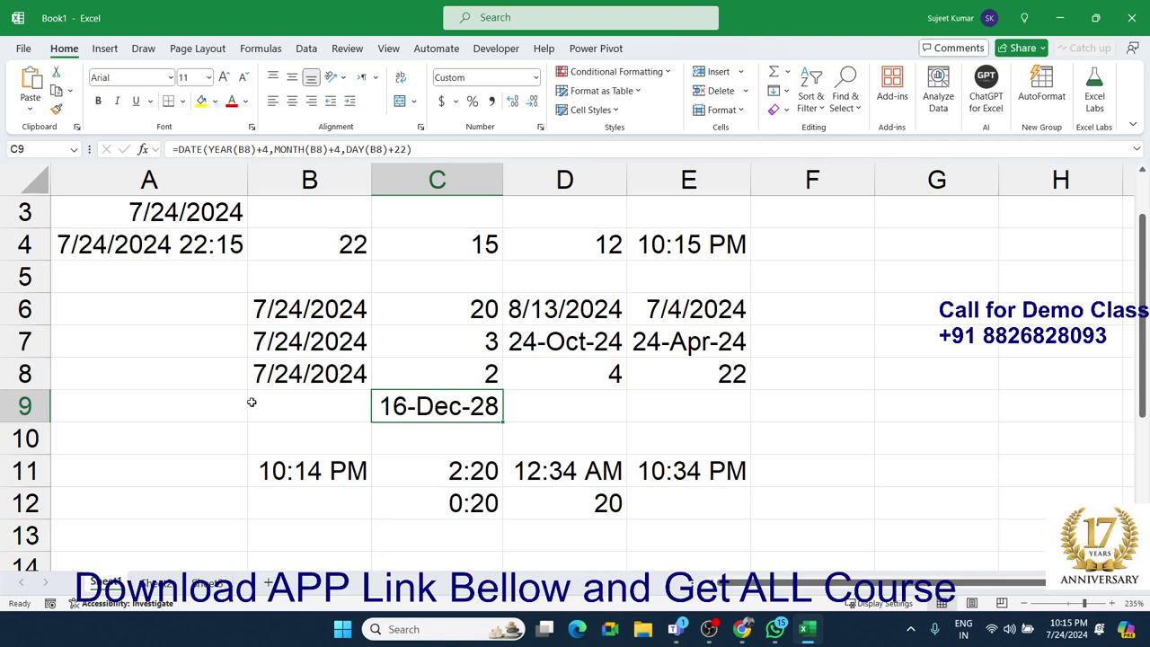
- Begin a TIME formula in E12, then clear it to start over
key("Right")
key("Right")
key("Down")
key("Down")
key("Down")
type("=")
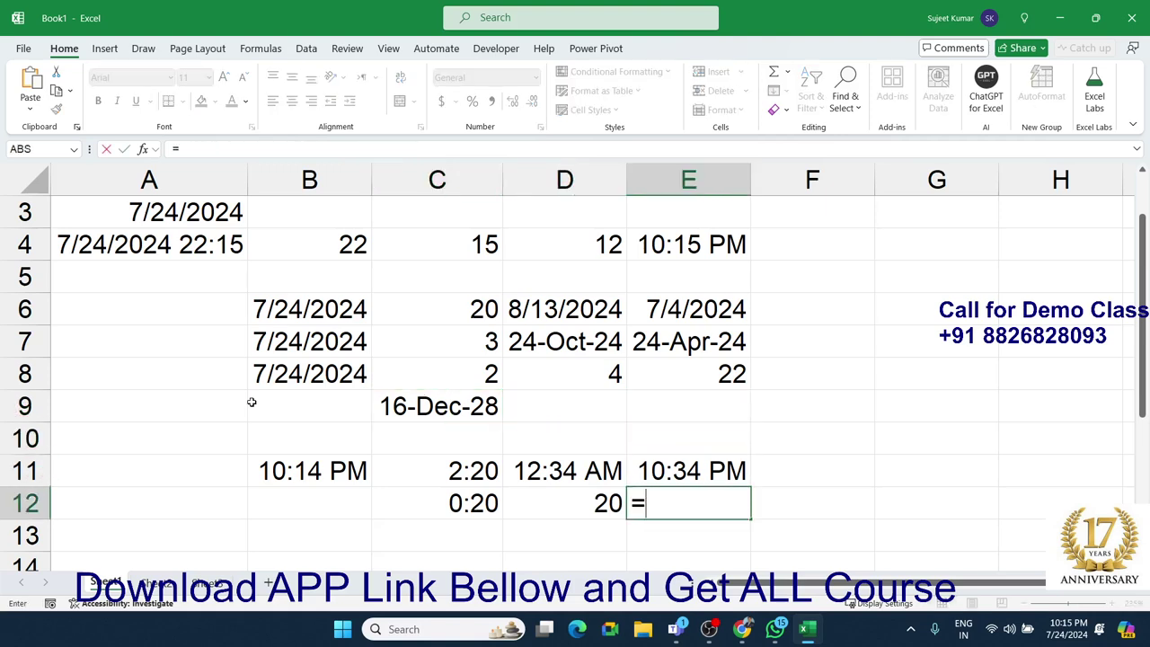
type("to")
key("BackSpace")
type("i")
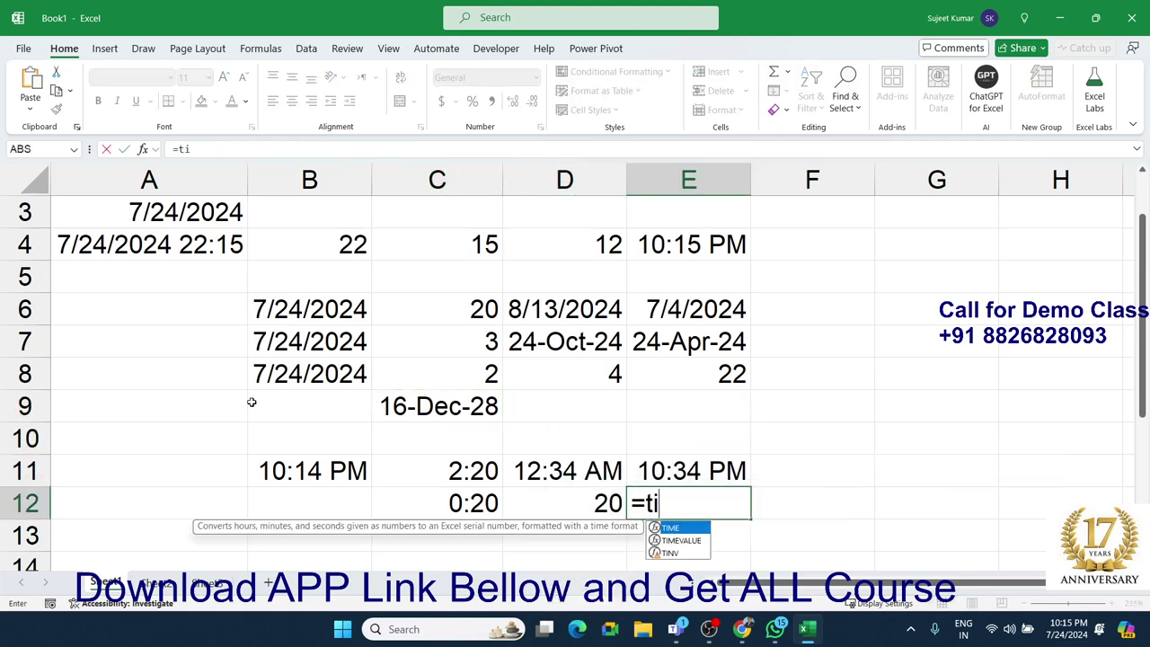
key("Tab")
key("Left")
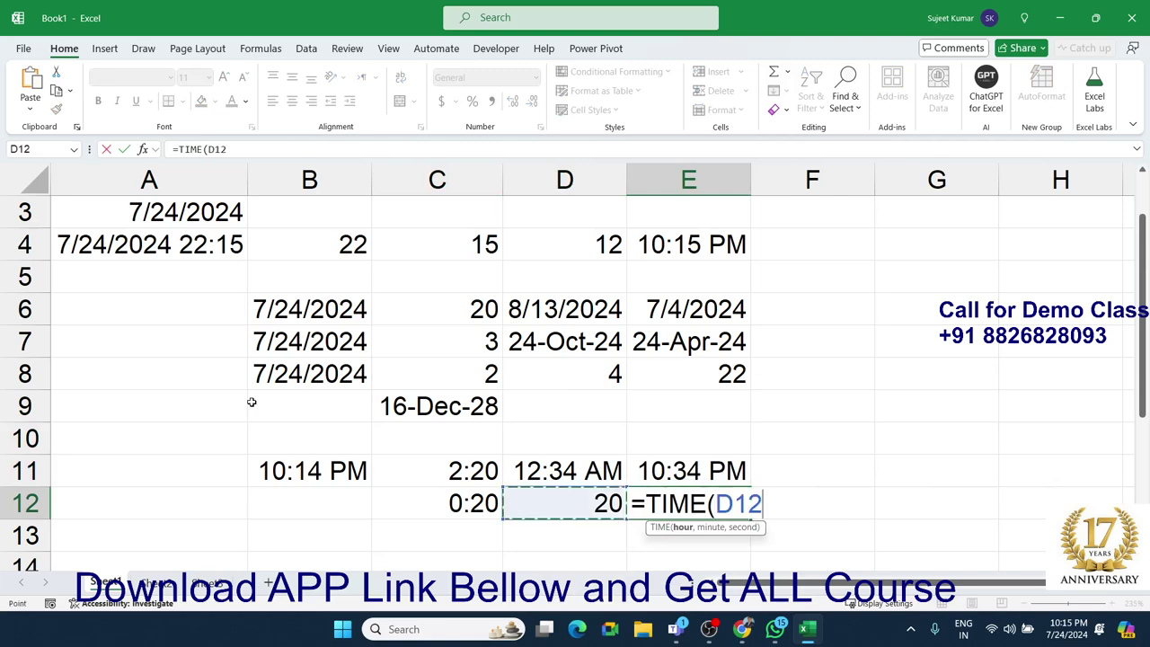
key("Left")
key("BackSpace")
key("BackSpace")
key("BackSpace")
key("BackSpace")
key("BackSpace")
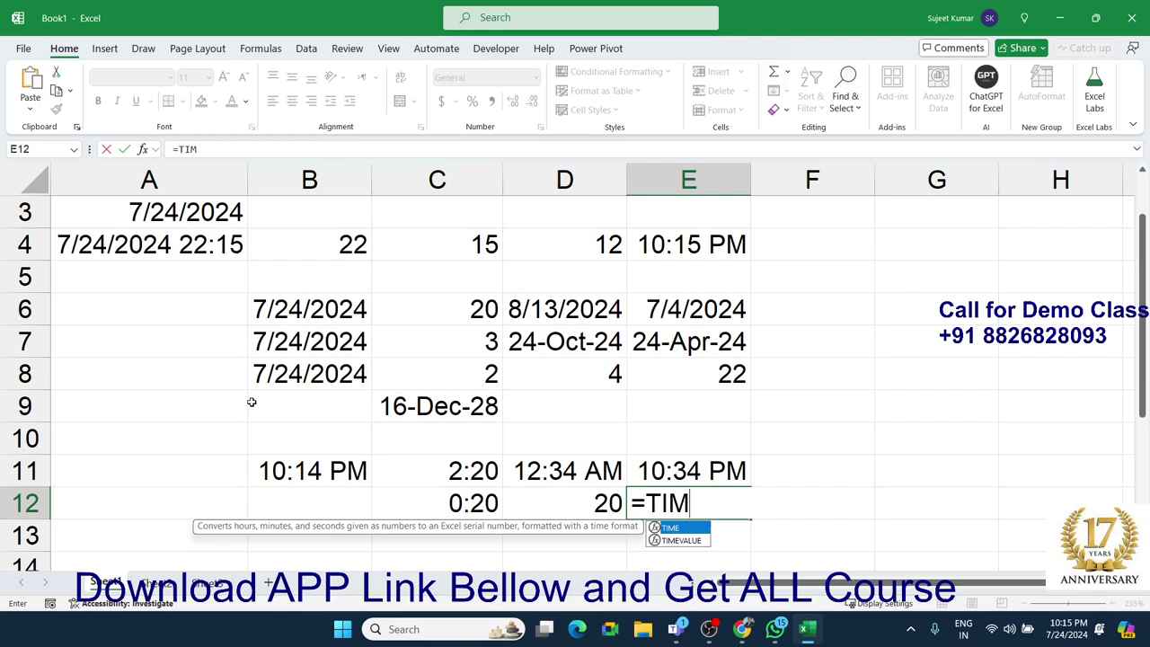
key("BackSpace")
key("BackSpace")
key("BackSpace")
- Enter =B11+TIME(0,20,0) in E12, showing 10:34 PM
left_click(297, 464)
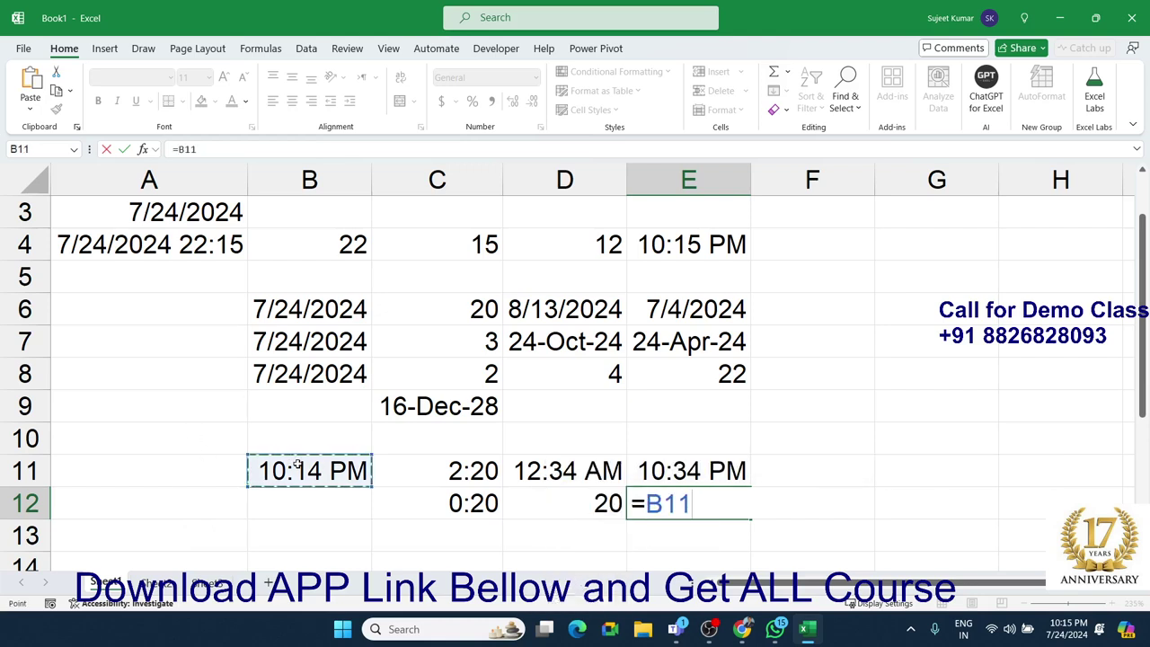
type("+tim")
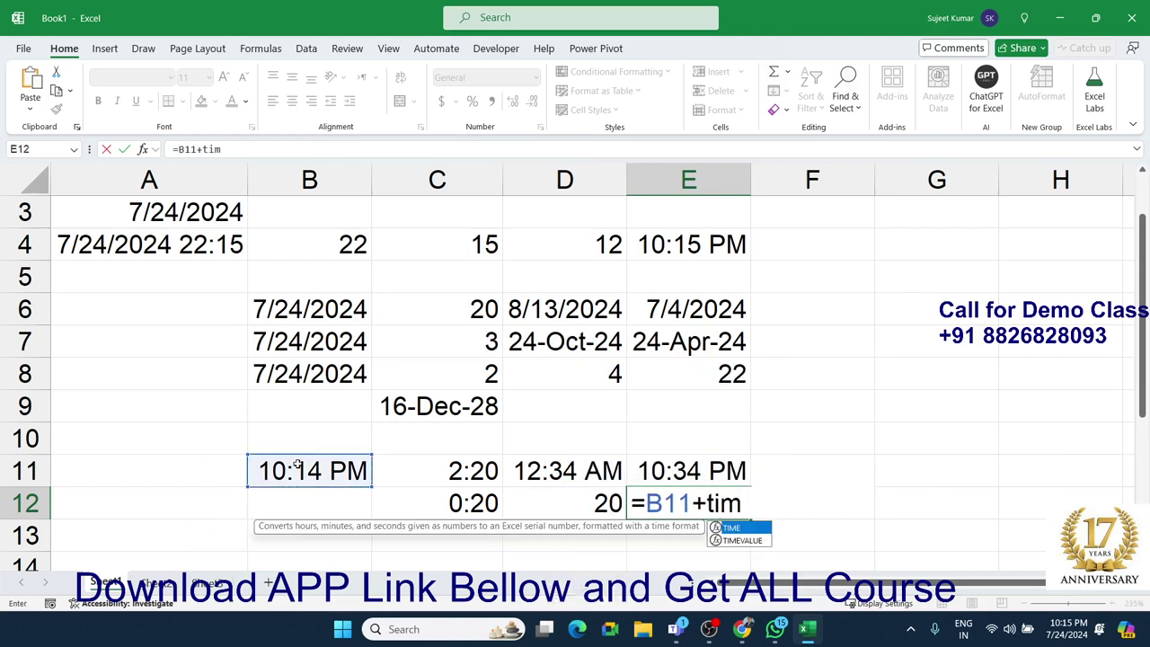
key("Tab")
type("0,2")
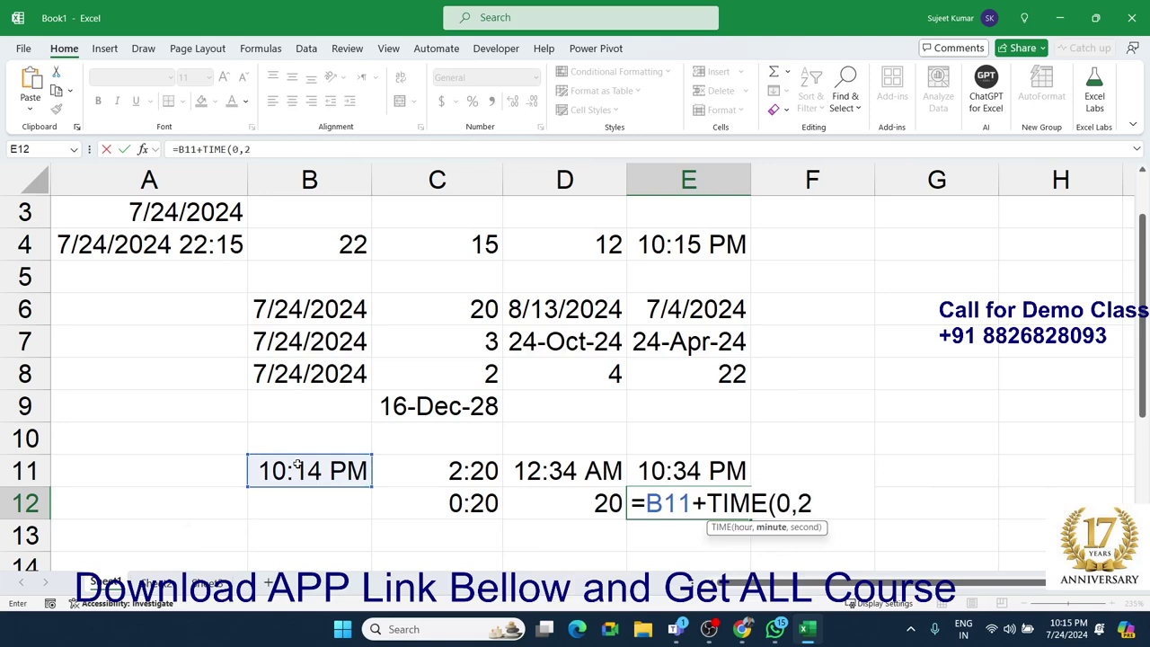
type("0,0")
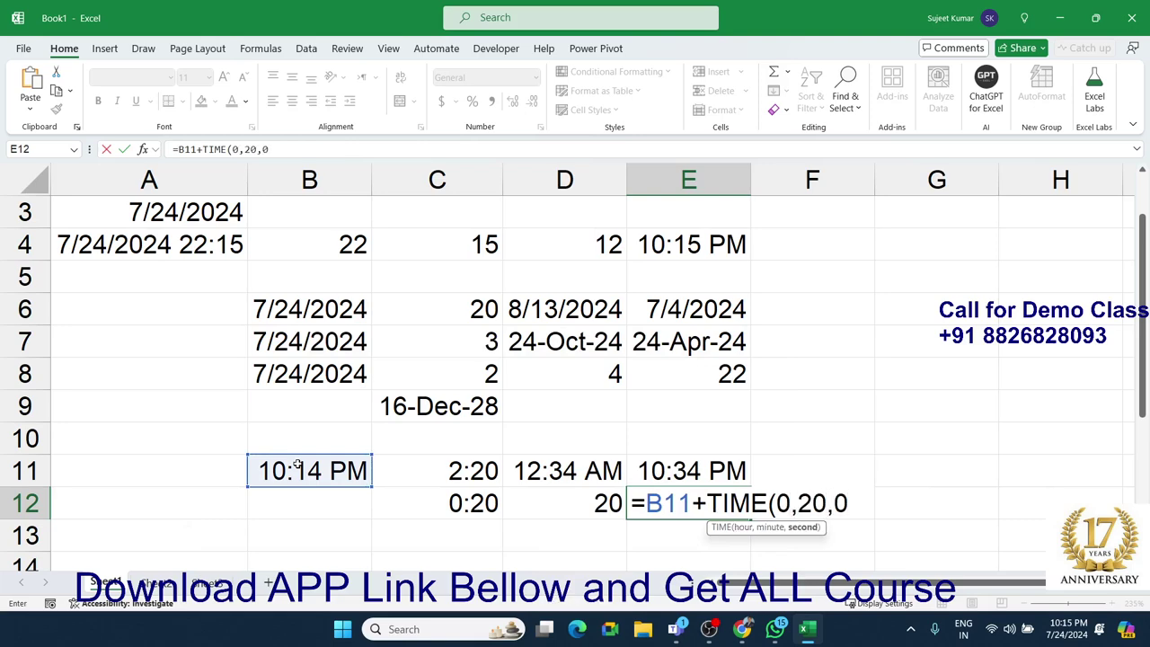
type(")")
key("Return")
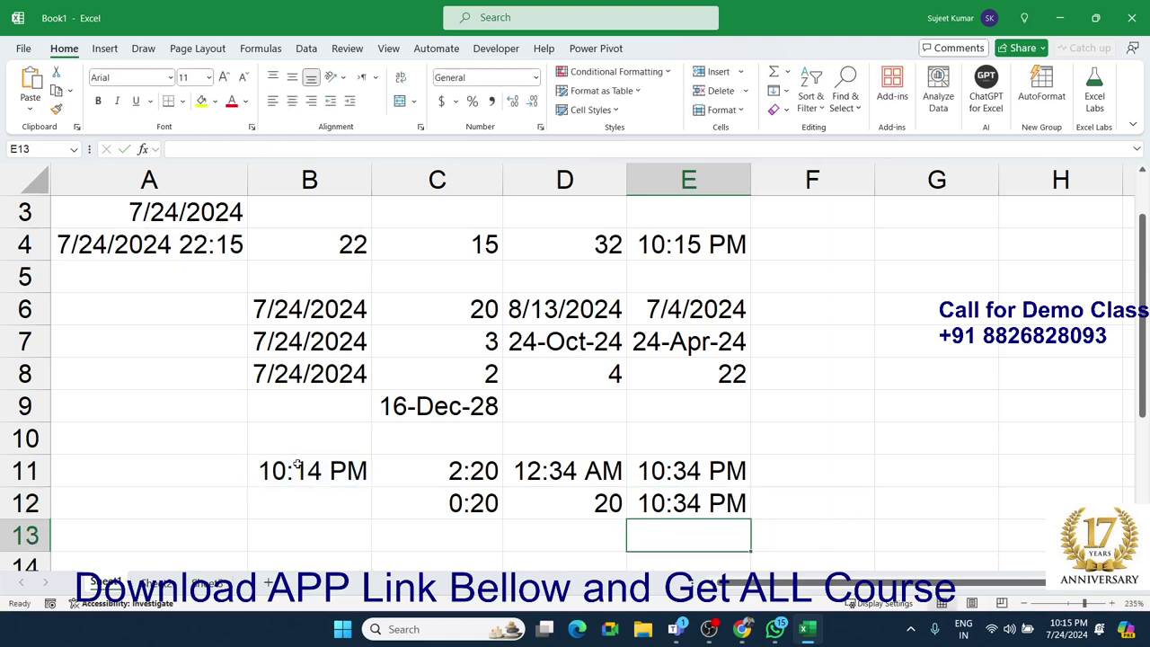
key("Up")
scroll(270, 469, "down", 1)
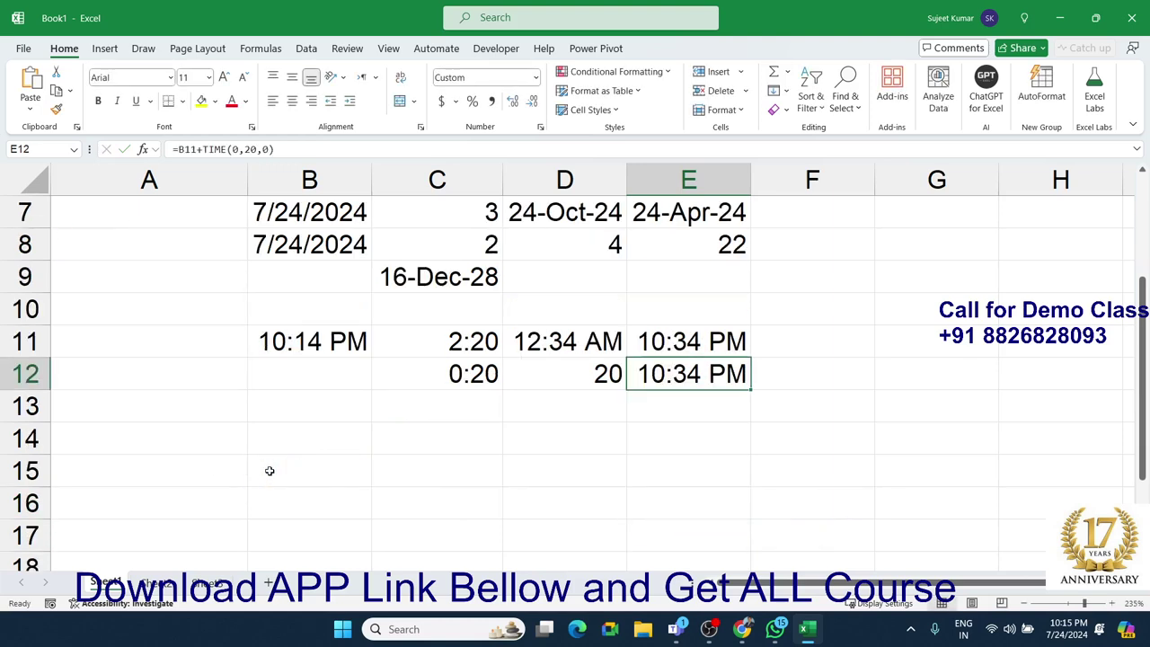
scroll(269, 459, "down", 3)
- Enter 1/1 in B16 so it shows the date 1-Jan
left_click(290, 259)
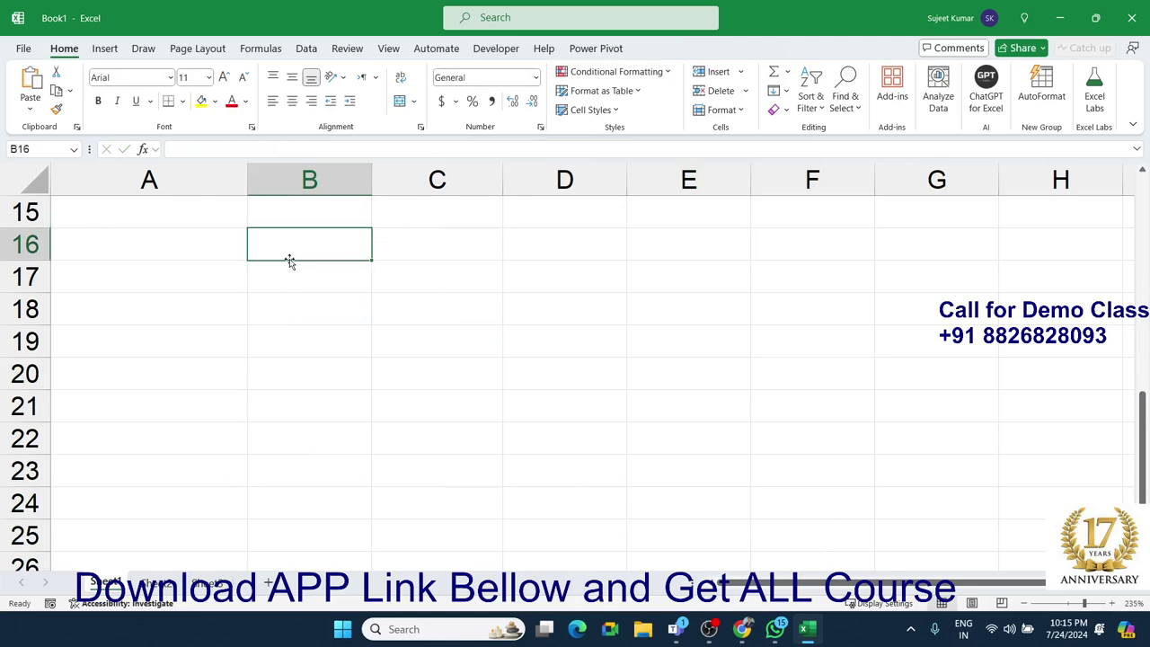
type("1/")
key("Num_Lock")
key("End")
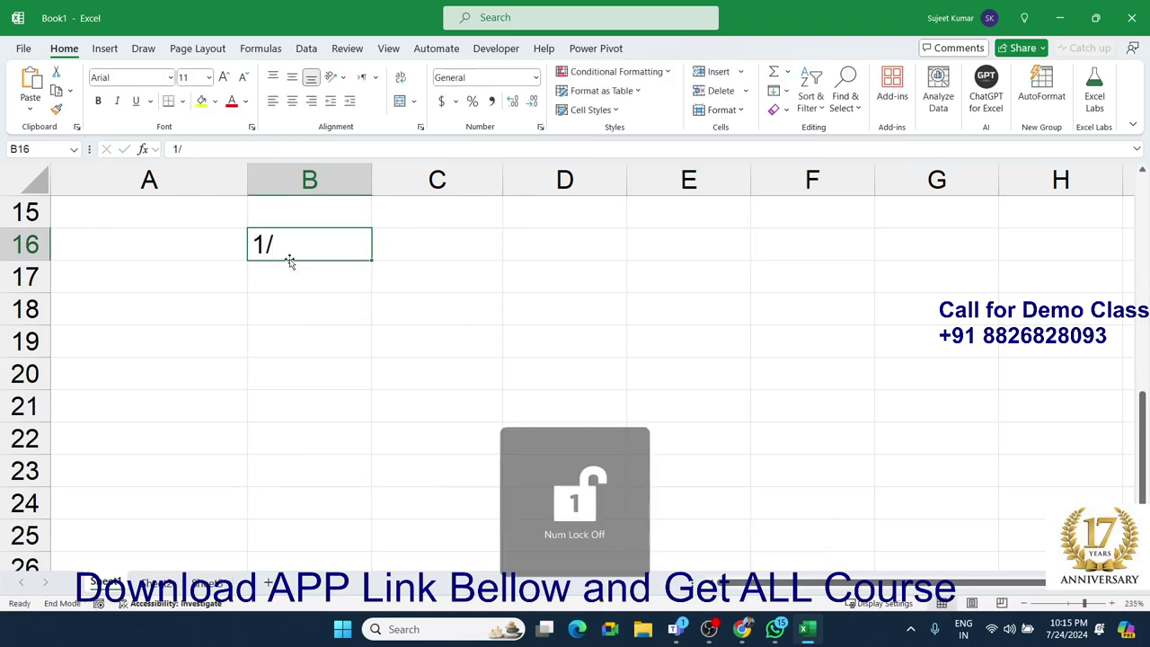
key("Num_Lock")
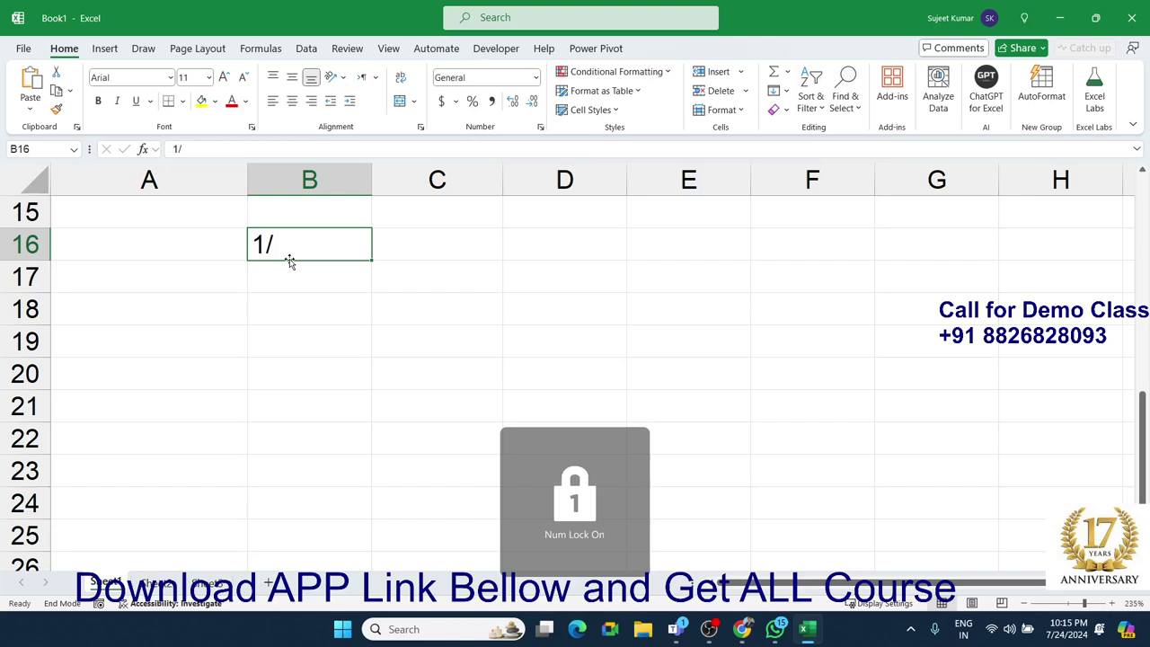
type("1/1")
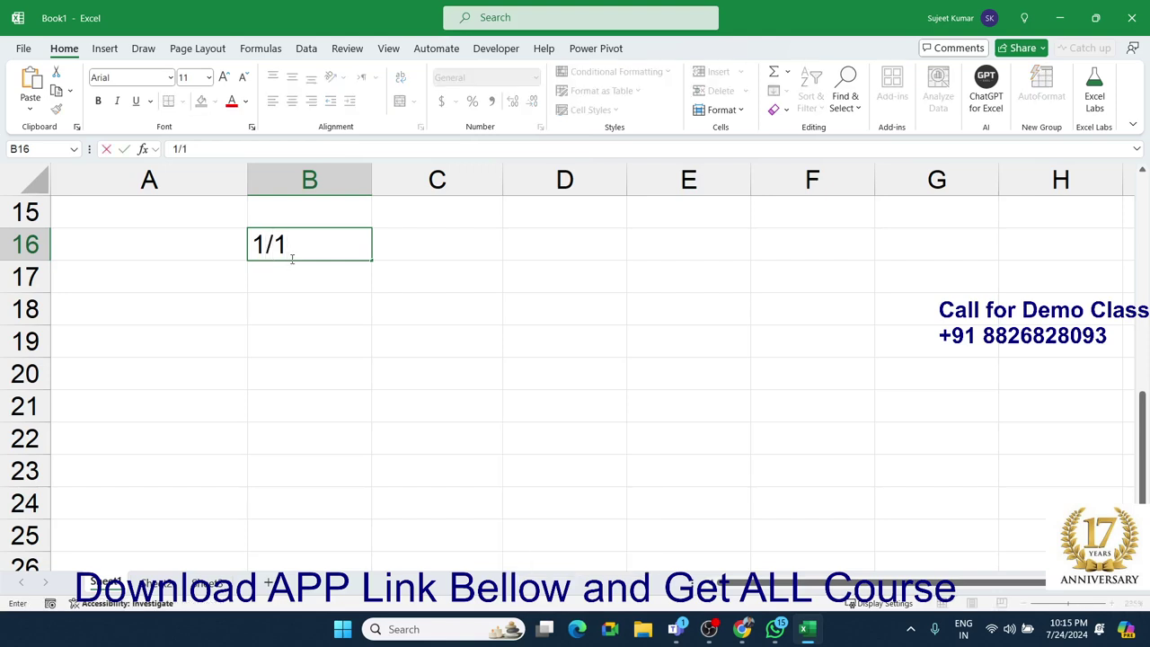
key("Return")
- Insert today's date, 7/24/2024, into C16
key("Up")
key("Right")
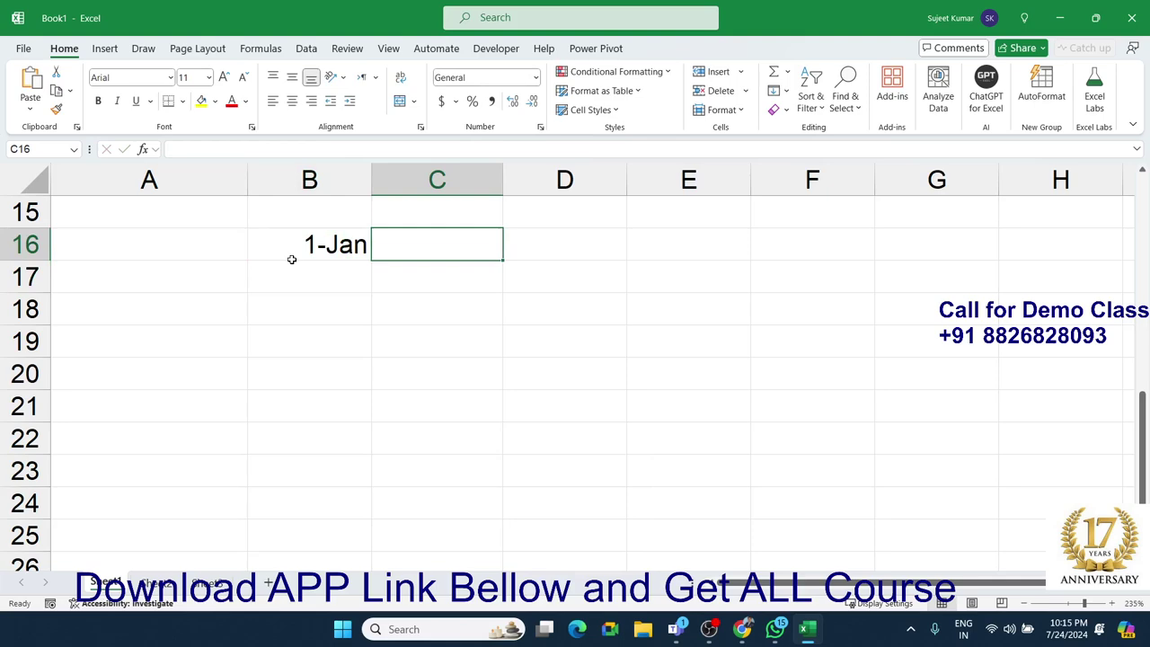
key("ctrl+shift+semicolon")
key("Escape")
key("ctrl+semicolon")
key("Tab")
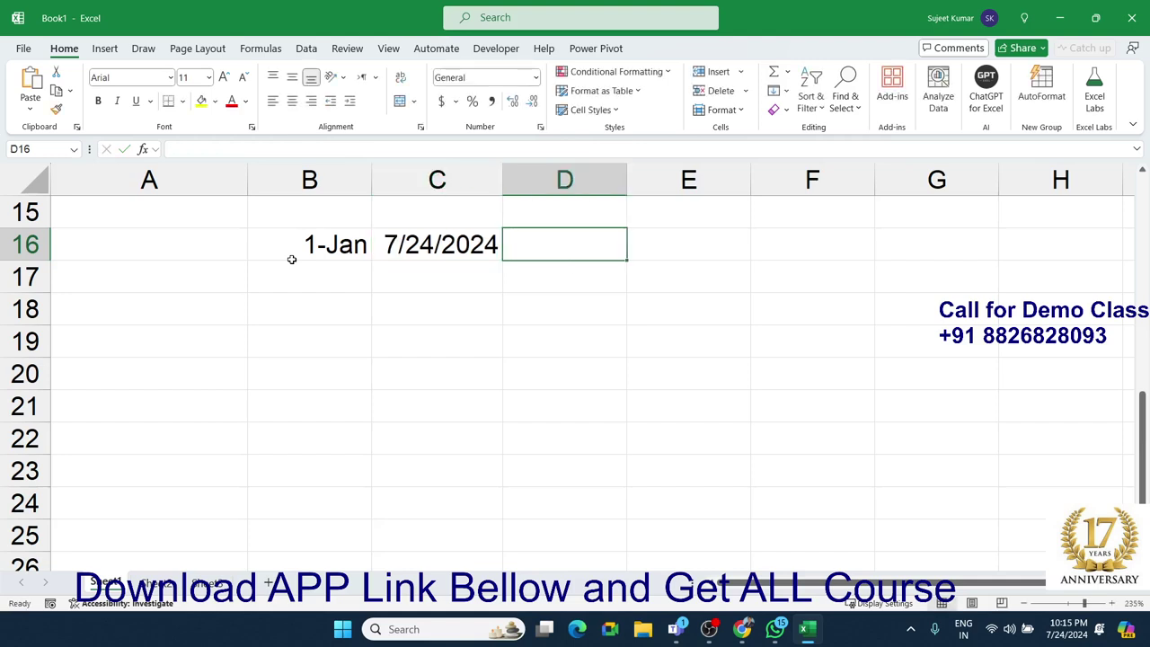
- Subtract the dates in D16 with =C16-B16, giving 205 days
type("=")
key("Left")
type("-")
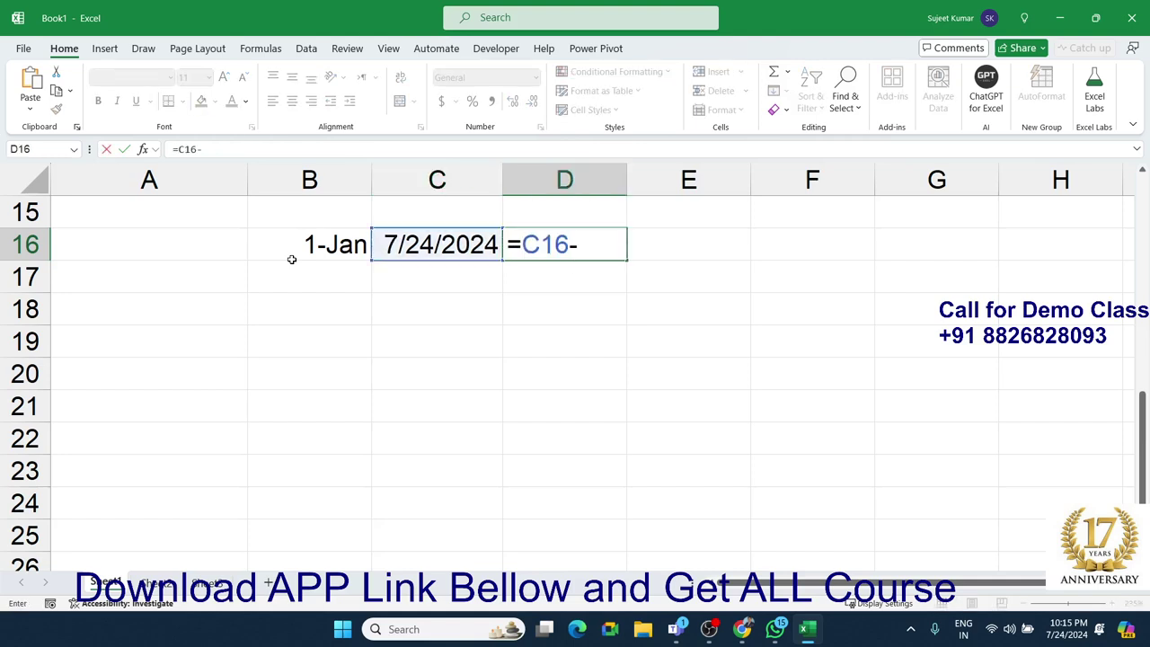
key("Left")
key("Left")
key("Return")
- Enter =DAYS(C16,B16) in E16, also returning 205
key("Up")
key("Right")
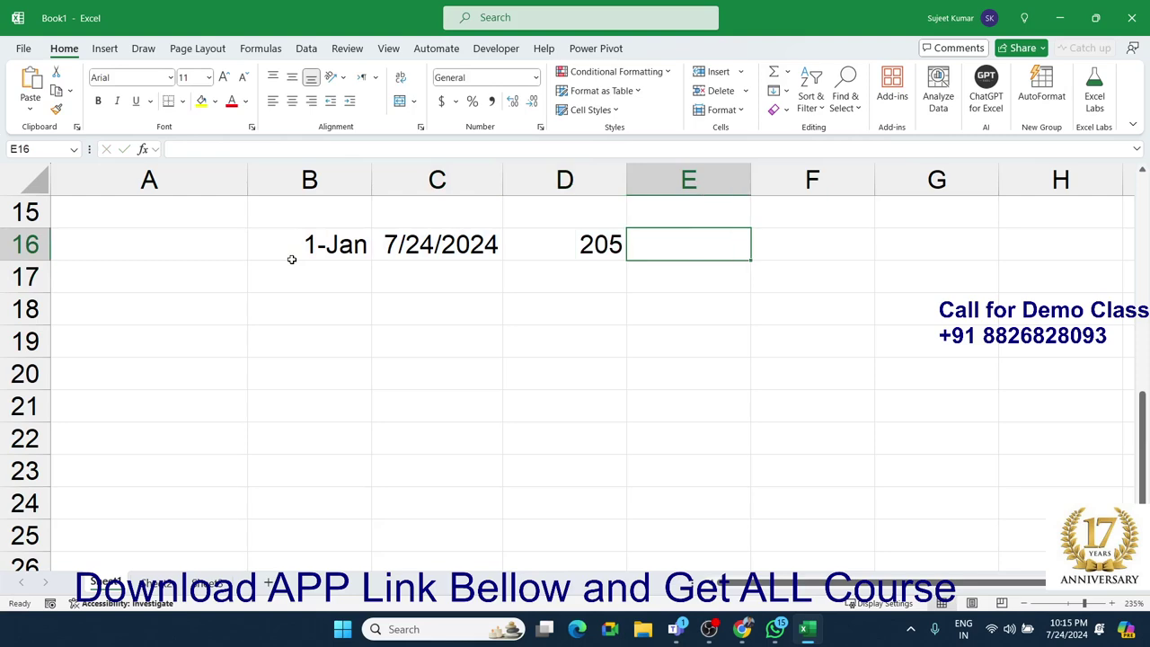
type("=days")
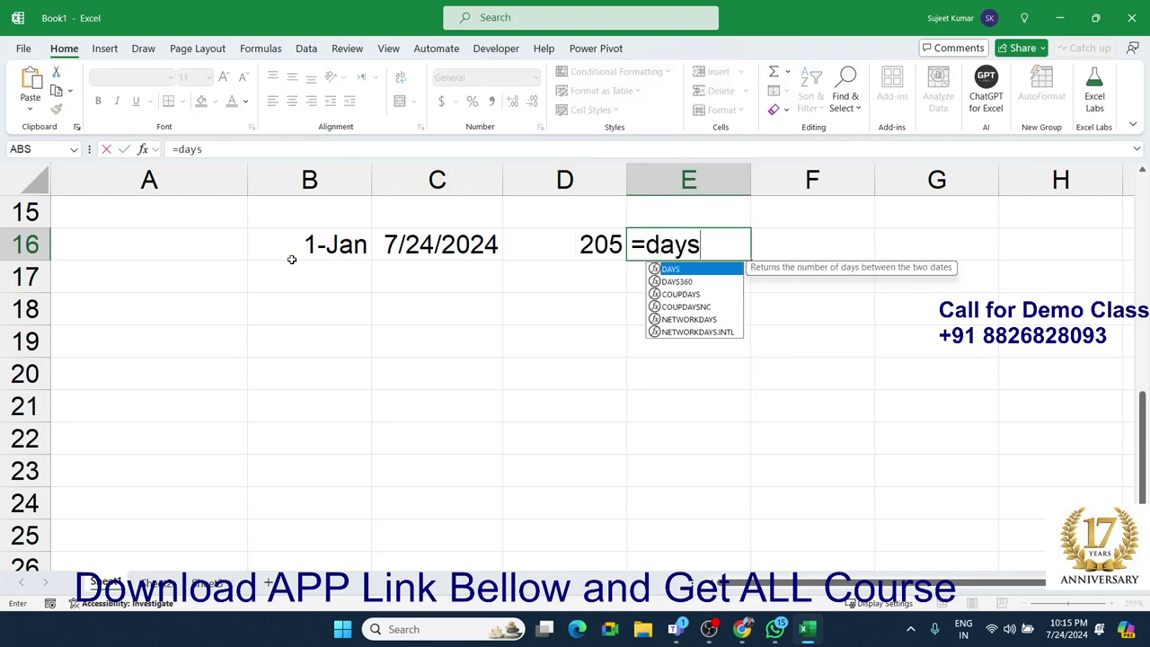
key("Tab")
key("Left")
key("Left")
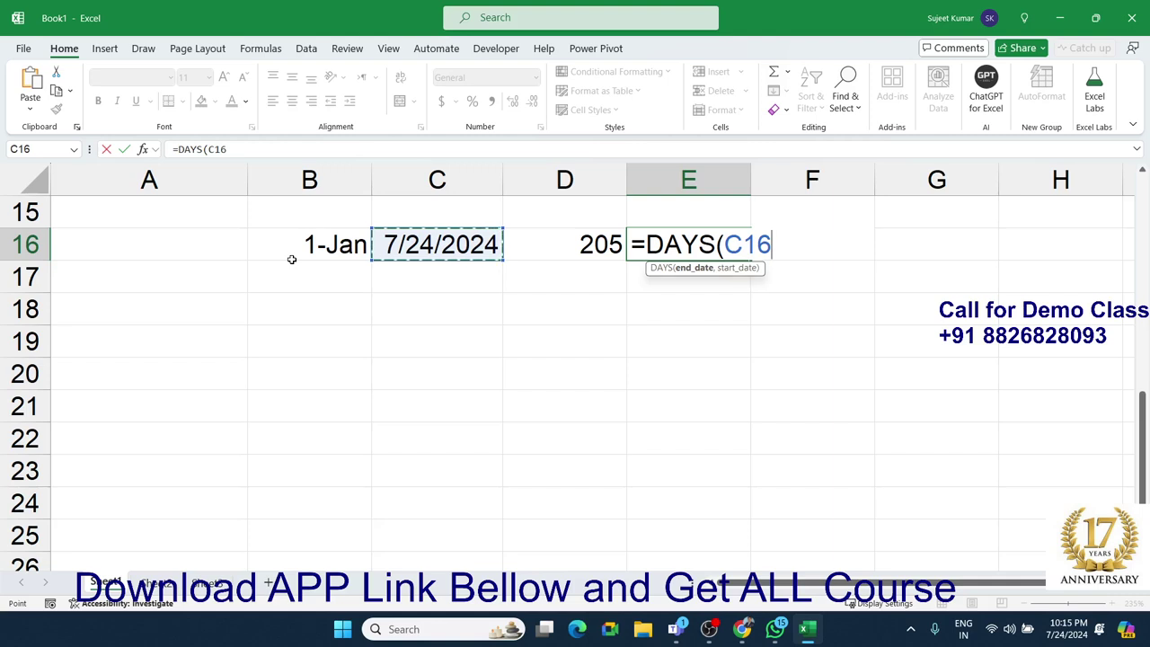
type(",")
key("Left")
key("Left")
key("Left")
key("Return")
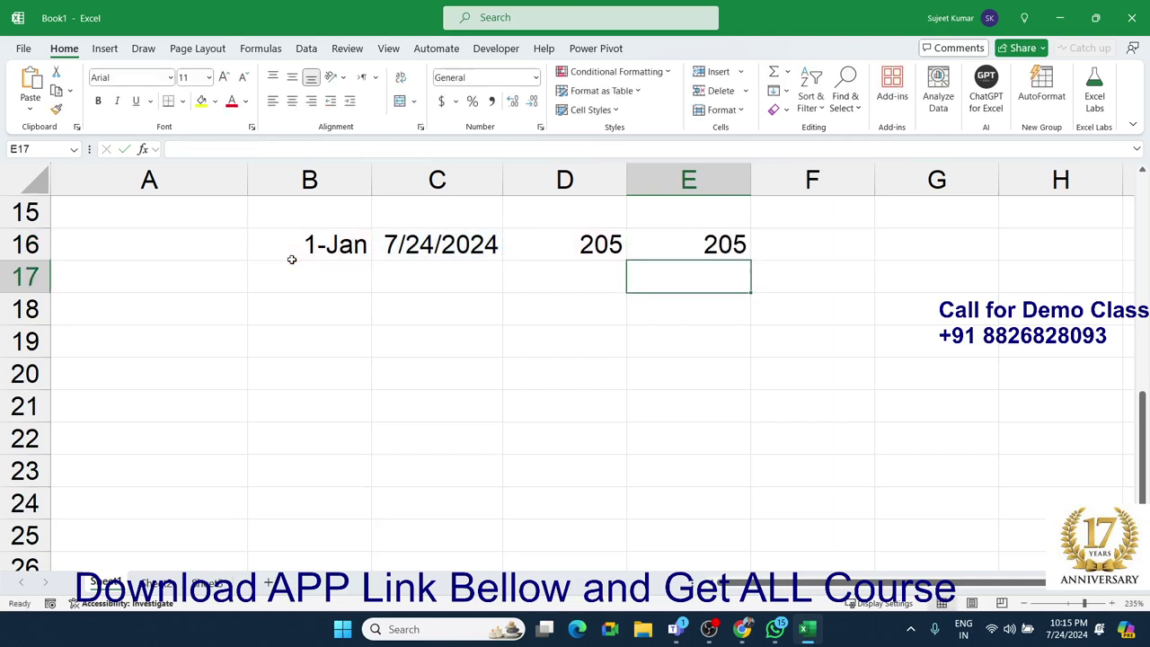
- Copy the 1-Jan and 7/24/2024 dates down into B17:C17
left_click(291, 261)
key("shift+Right")
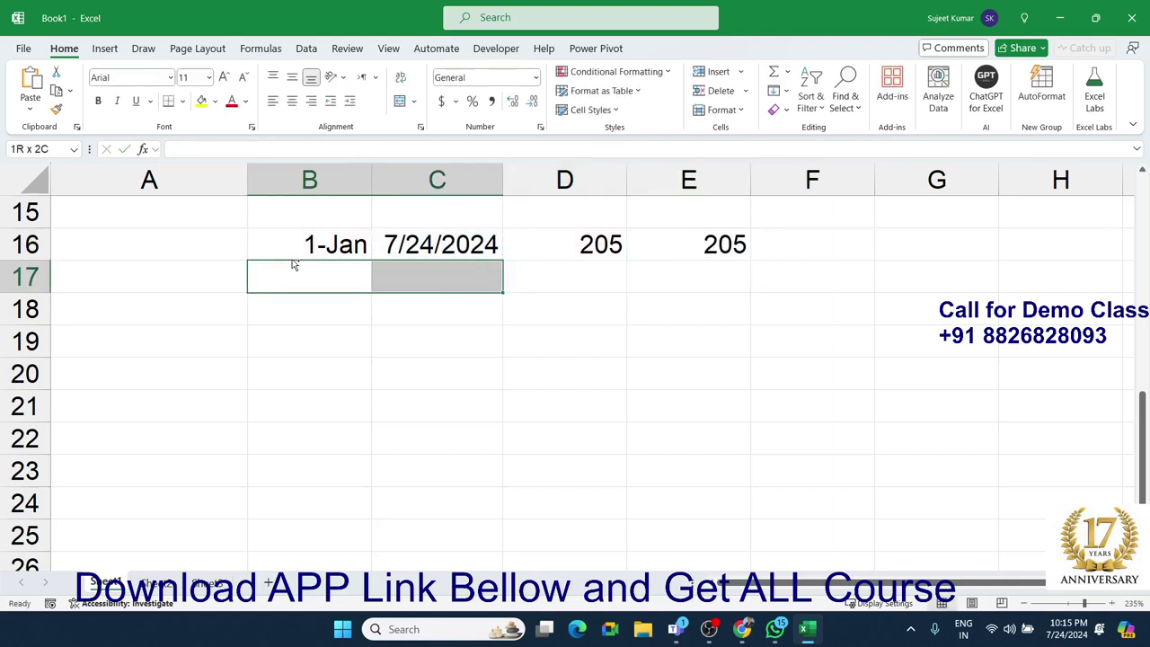
key("ctrl+d")
key("Right")
key("Right")
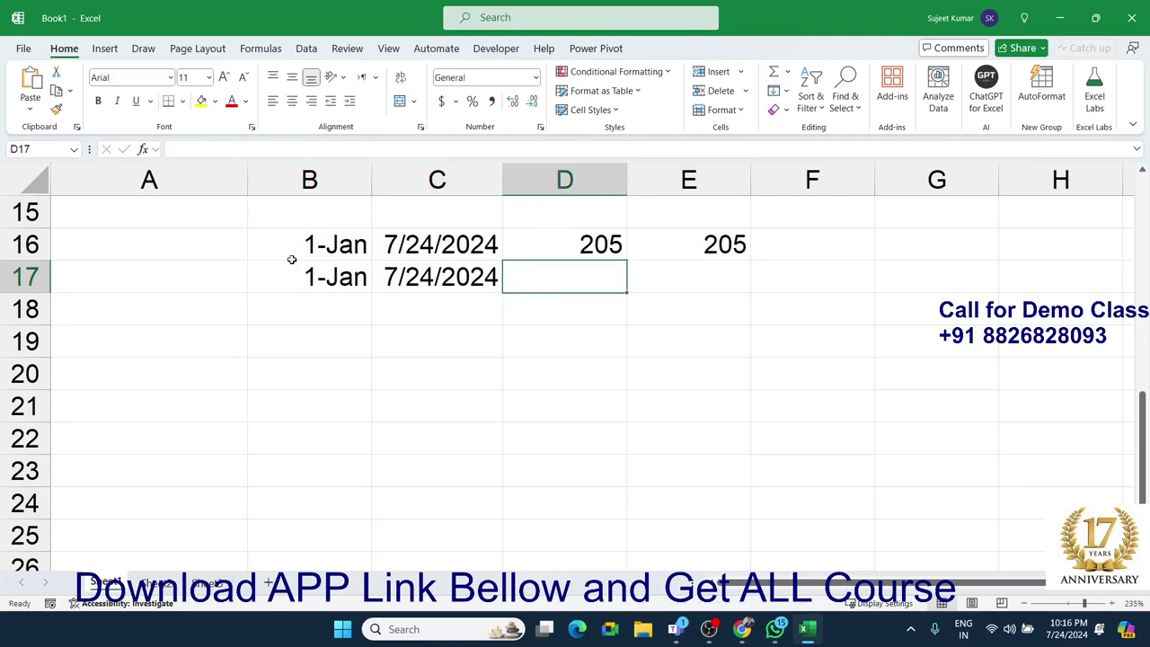
- Enter =NETWORKDAYS(B17,C17) in D17, returning 148 working days
type("=net")
key("Tab")
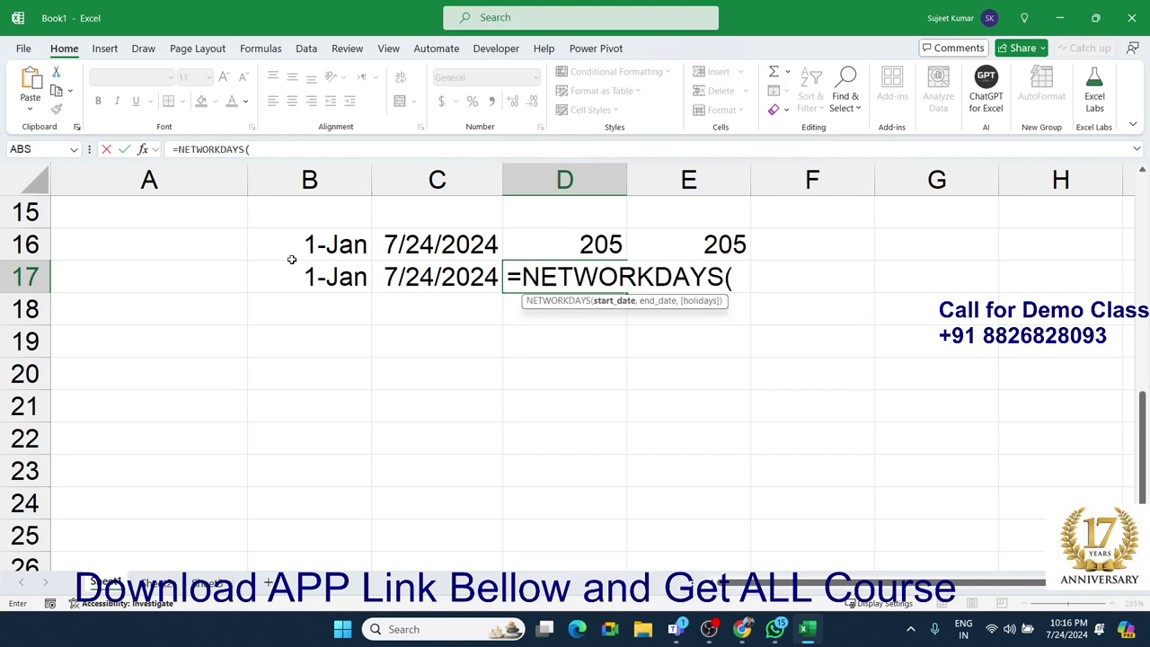
left_click(291, 262)
type(",")
key("Left")
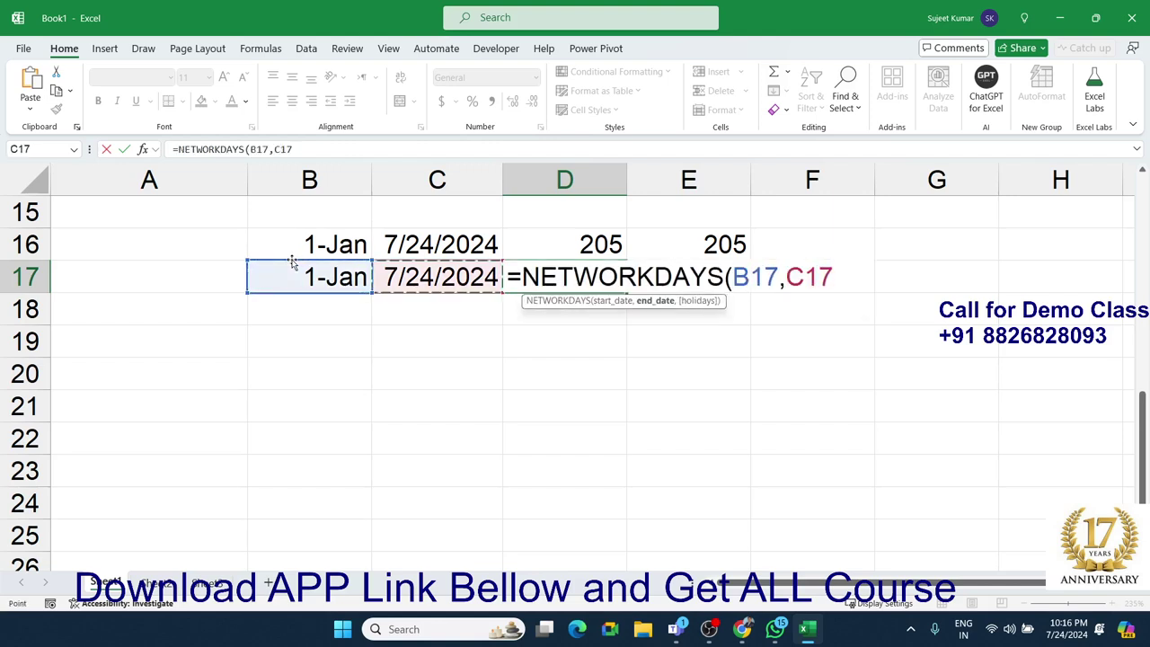
type(",")
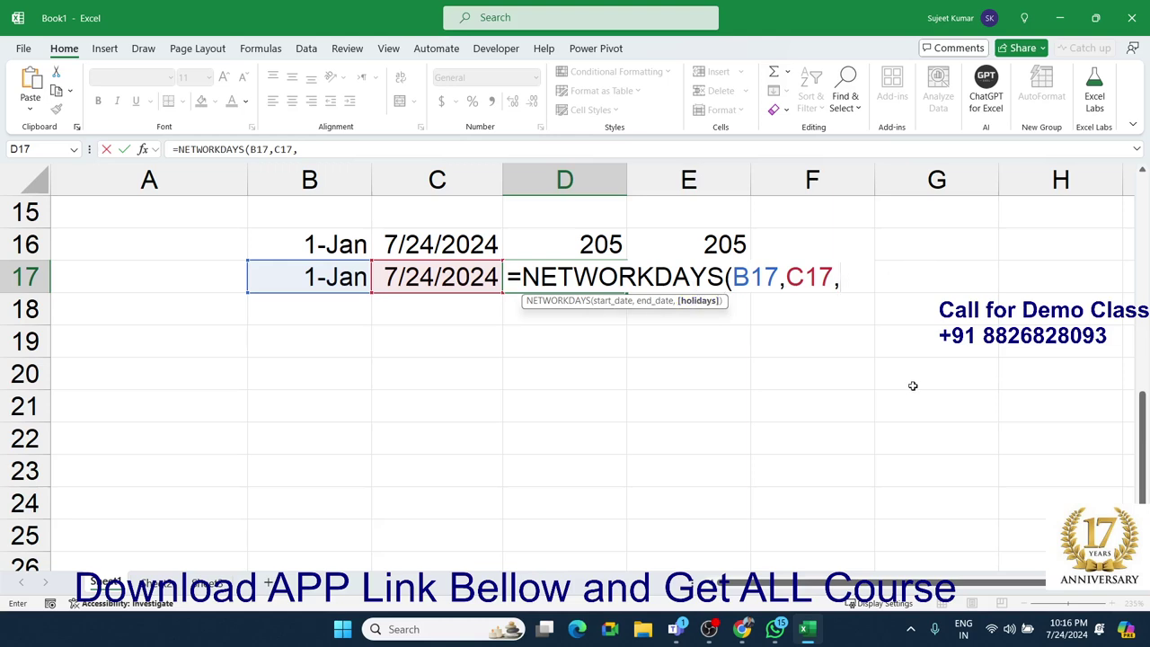
key("BackSpace")
key("Return")
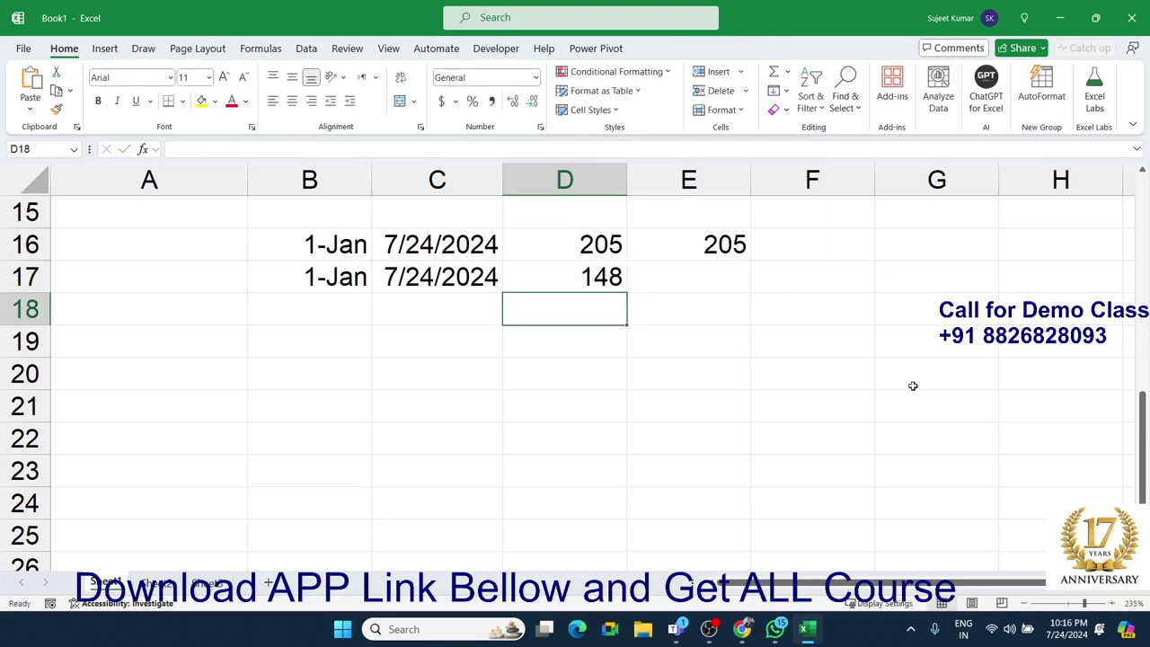
key("Up")
- Copy the start and end dates from row 17 down into row 18
key("Left")
key("Left")
key("shift+Right")
key("shift+Down")
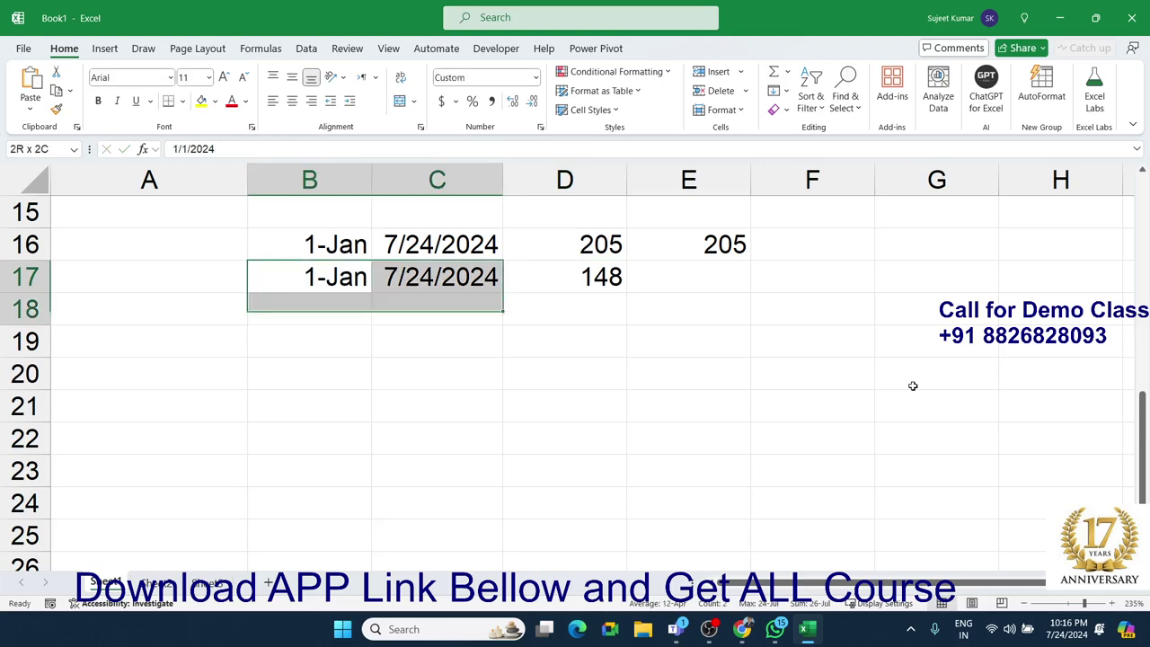
key("ctrl+q")
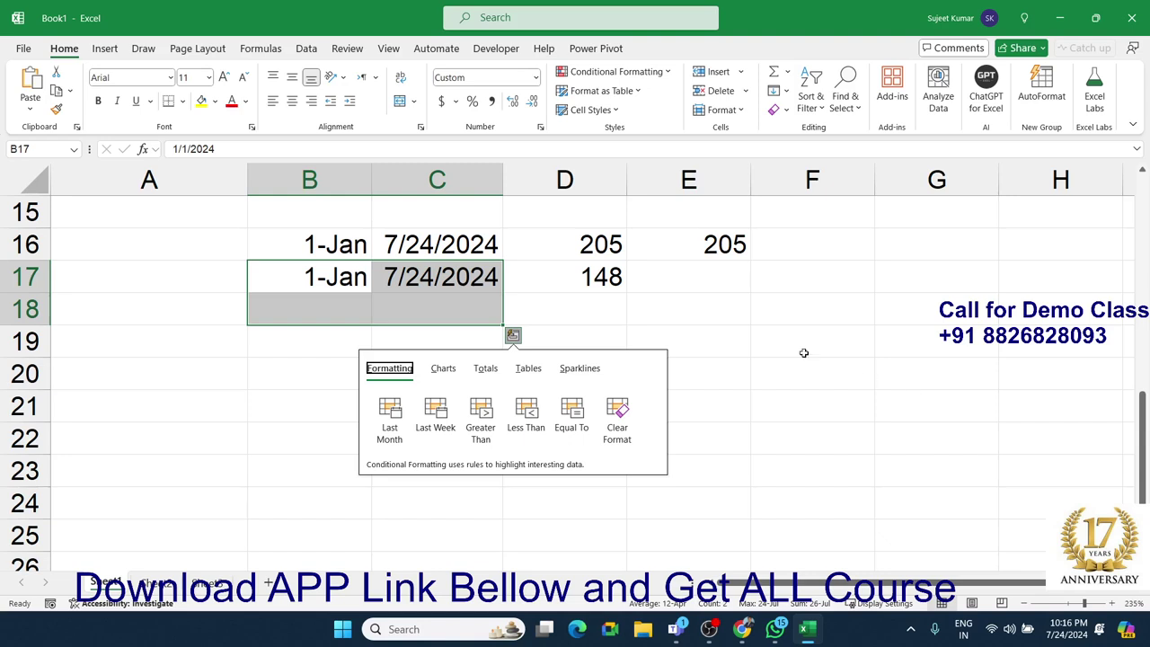
left_click(462, 320)
left_click_drag(346, 273, 449, 299)
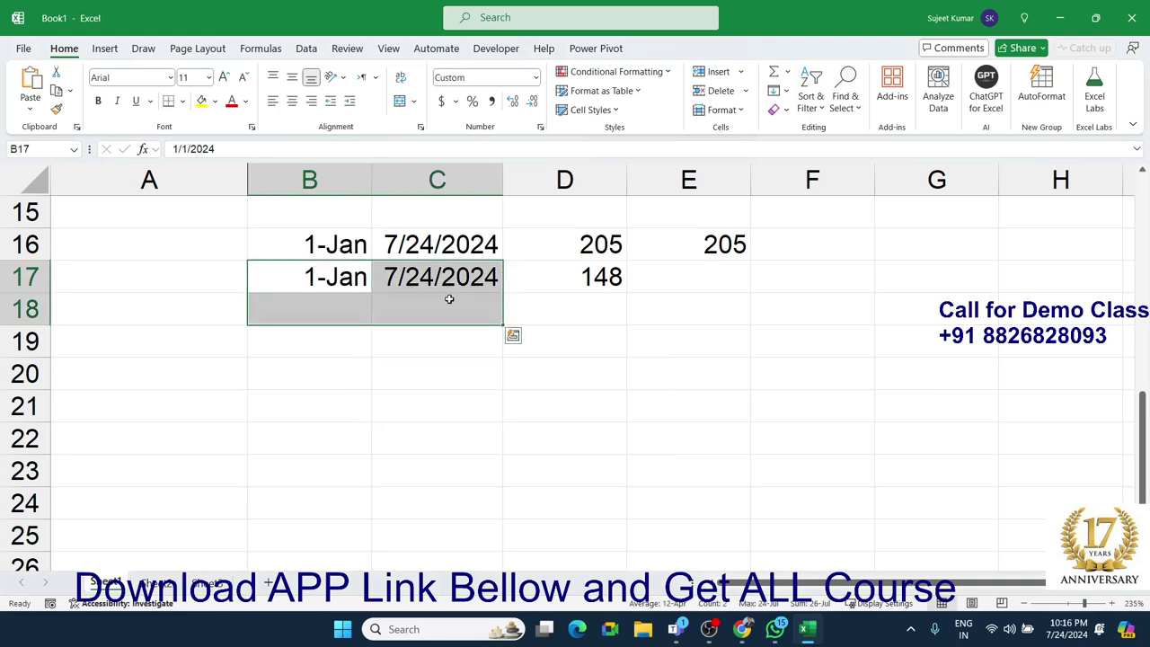
key("ctrl+d")
- In D18, enter =NETWORKDAYS.INTL(B18,C18,11) to count workdays with Sunday-only weekends, giving 177
left_click(569, 304)
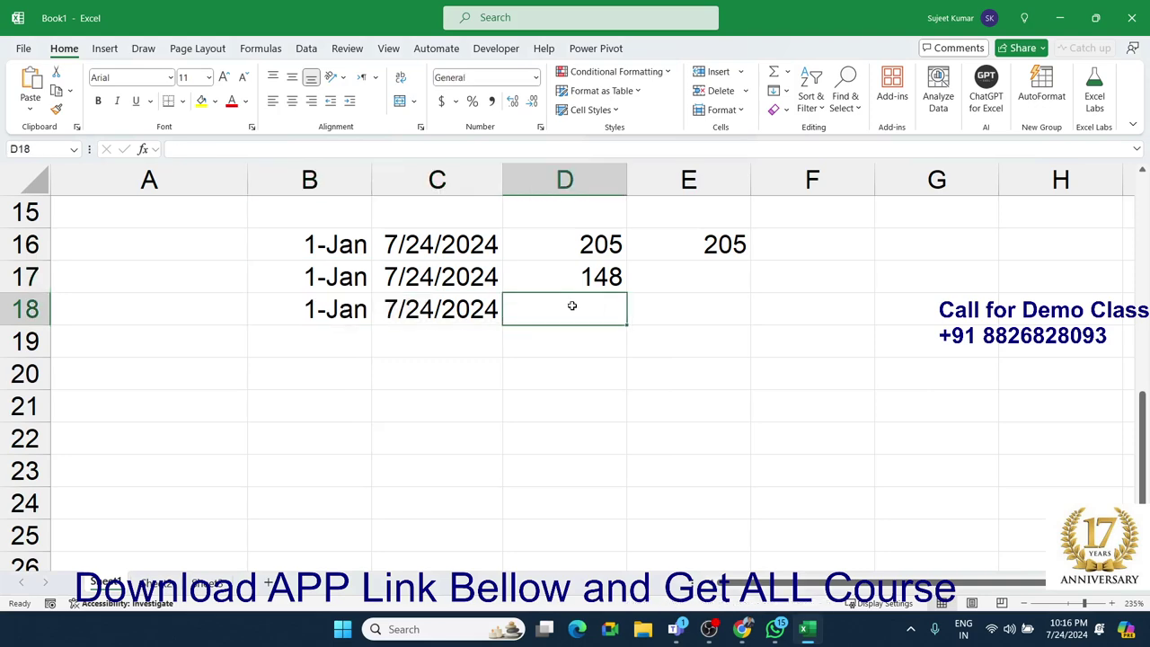
type("=")
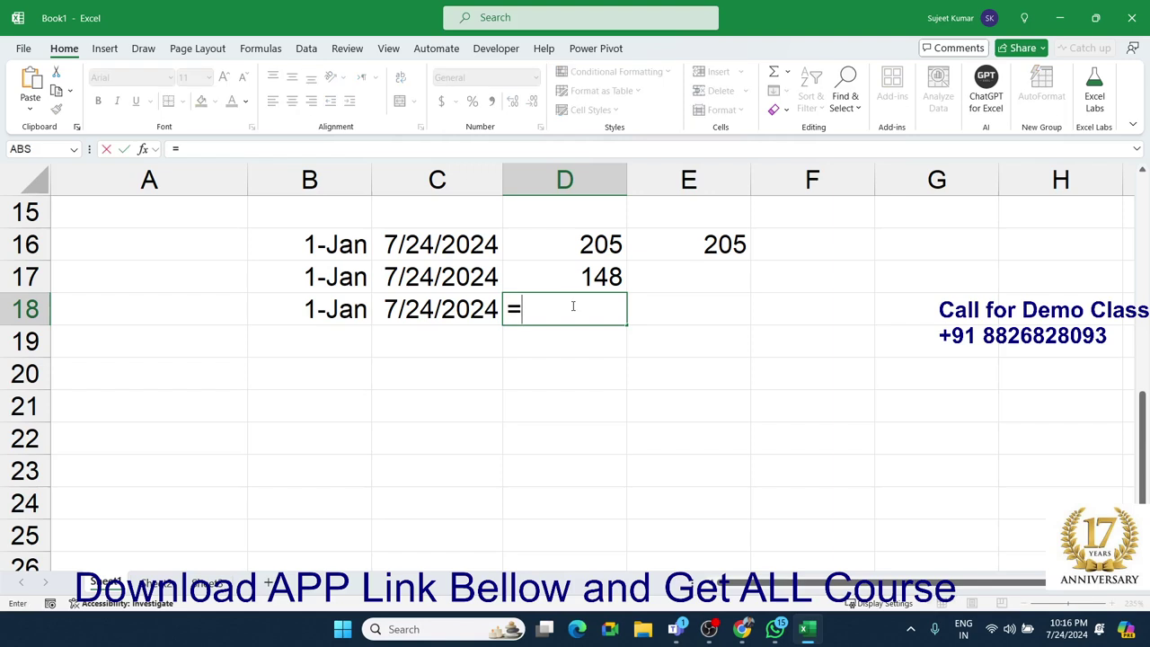
type("n")
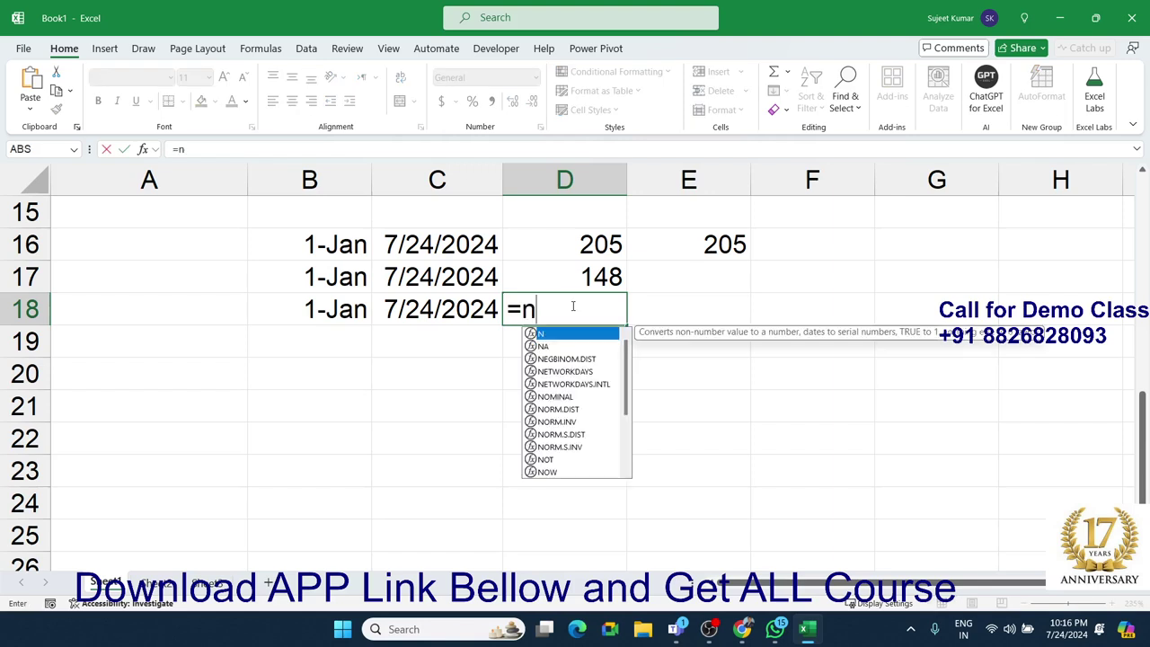
type("wt")
key("BackSpace")
key("BackSpace")
type("et")
key("Down")
key("Tab")
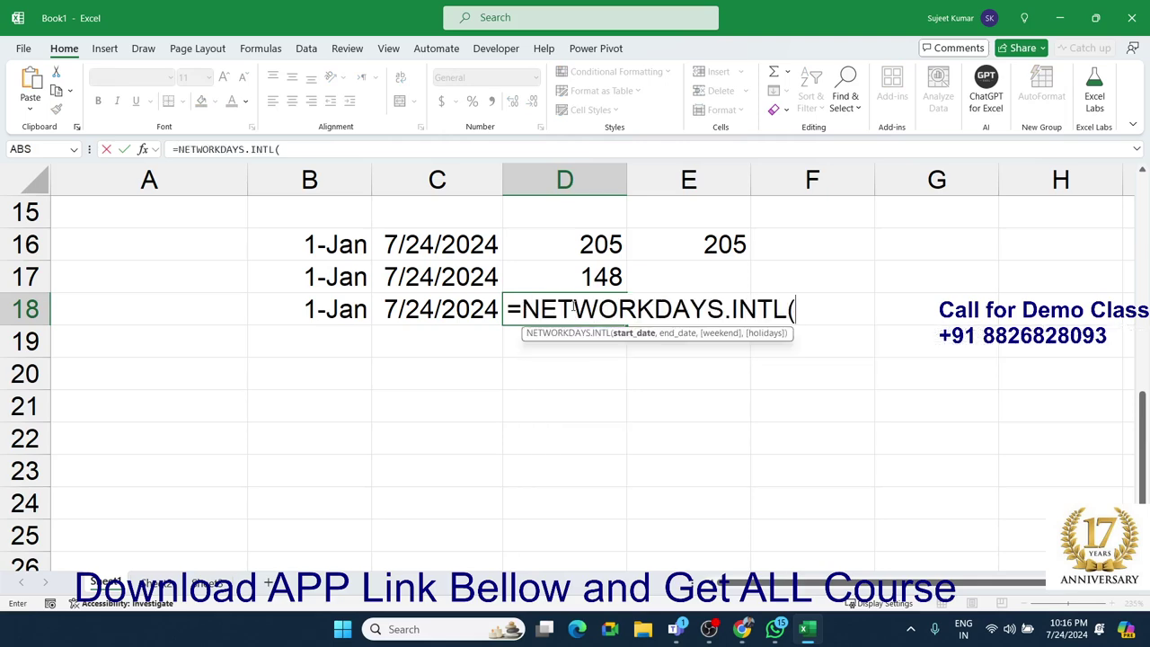
key("Left")
key("Left")
type(",")
key("Left")
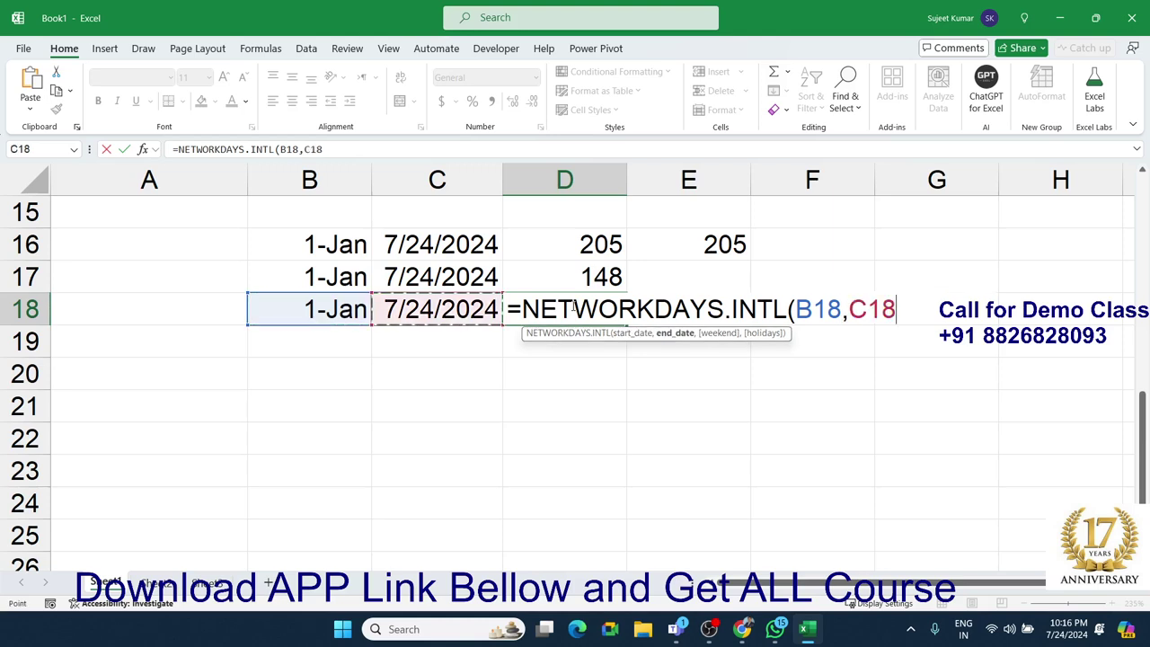
type(",")
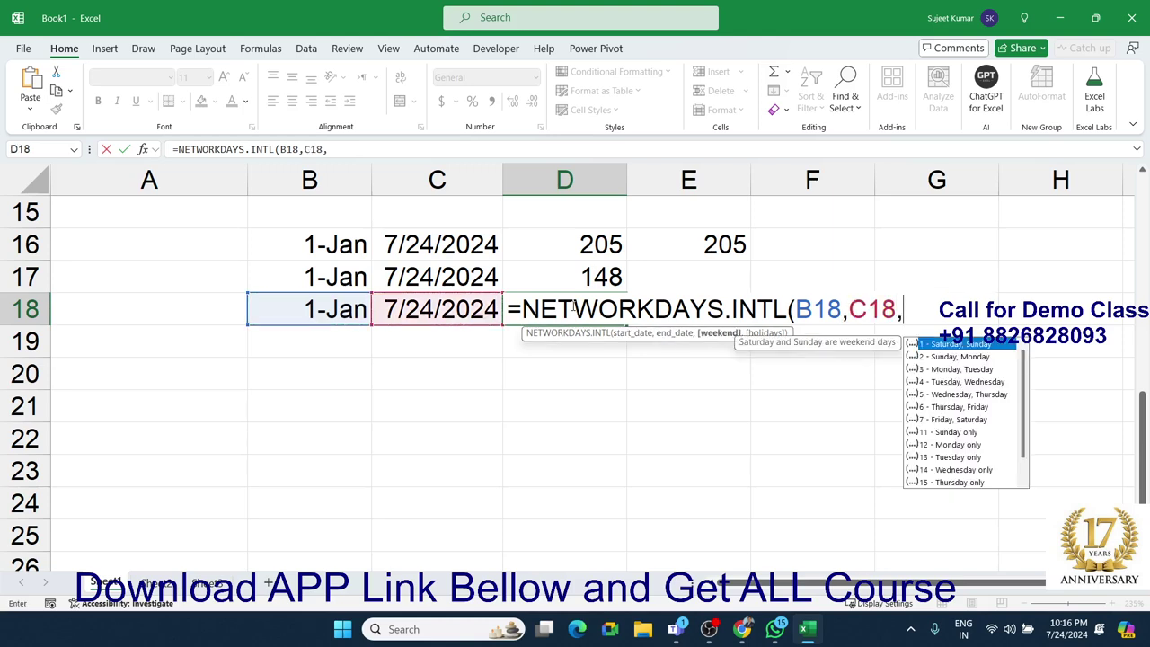
key("Down")
key("Down")
key("Down")
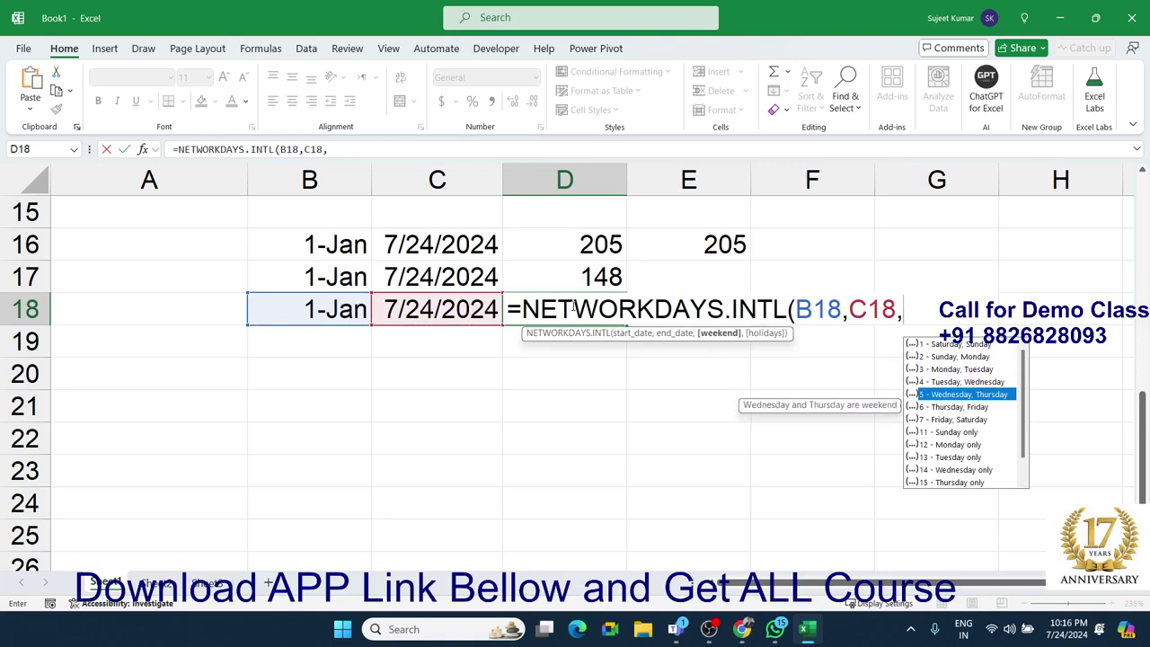
key("Down")
key("Down")
key("Down")
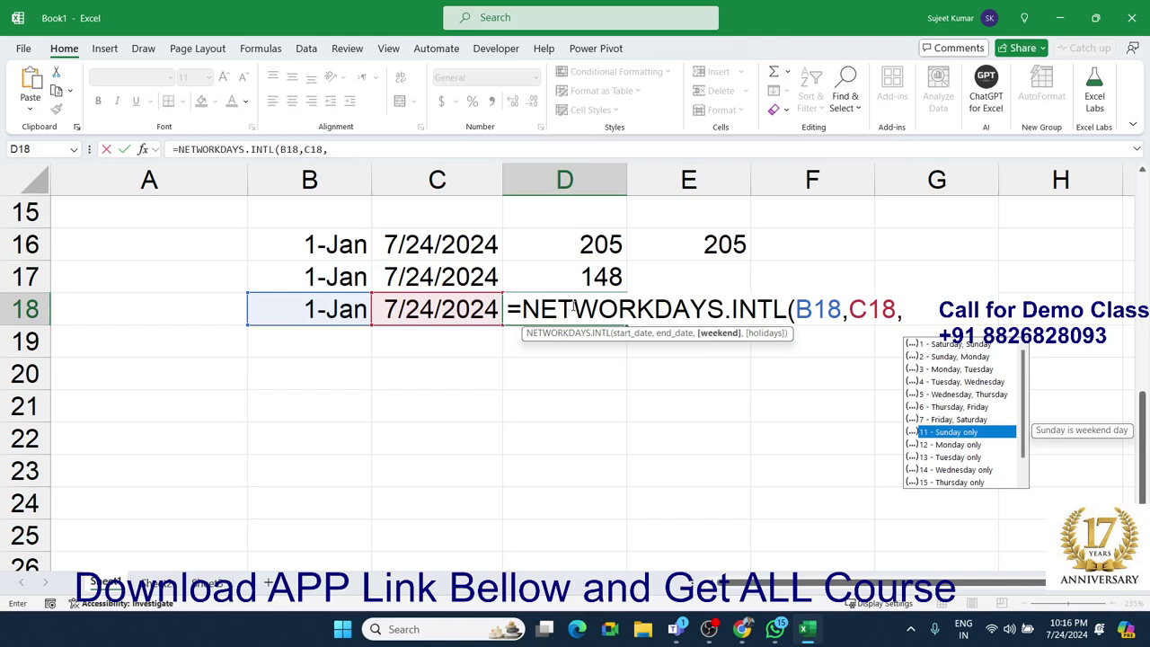
key("Tab")
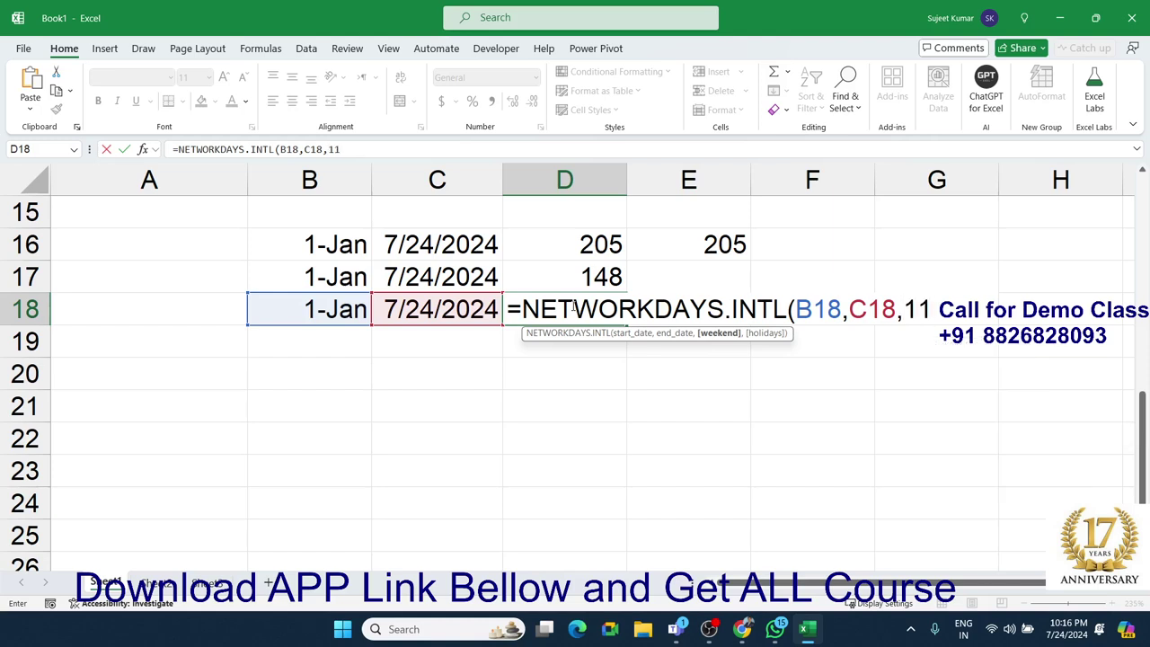
type(",")
key("BackSpace")
key("Return")
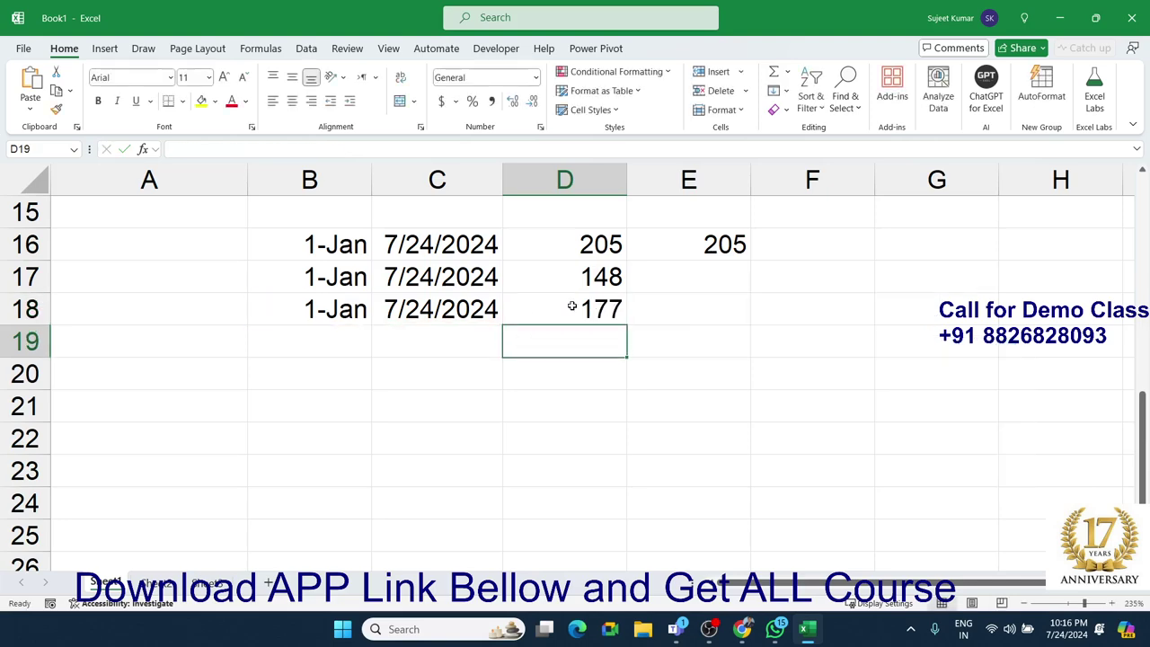
- Compare the day-count formulas in D16, D17 and D18
left_click(571, 305)
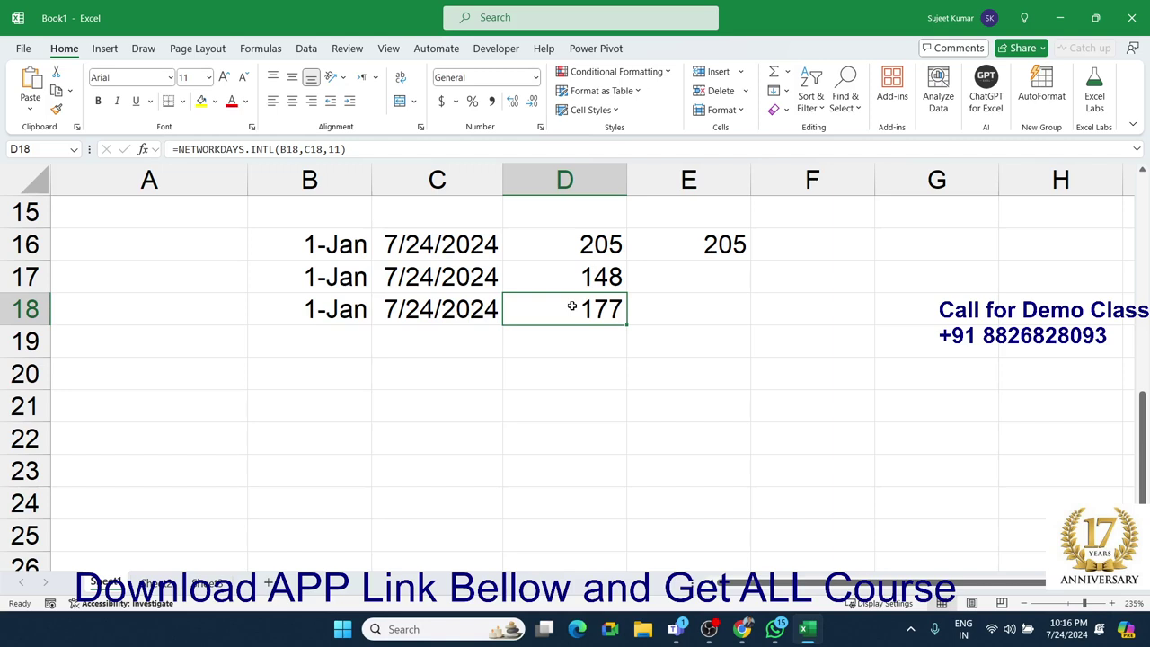
key("Up")
key("Up")
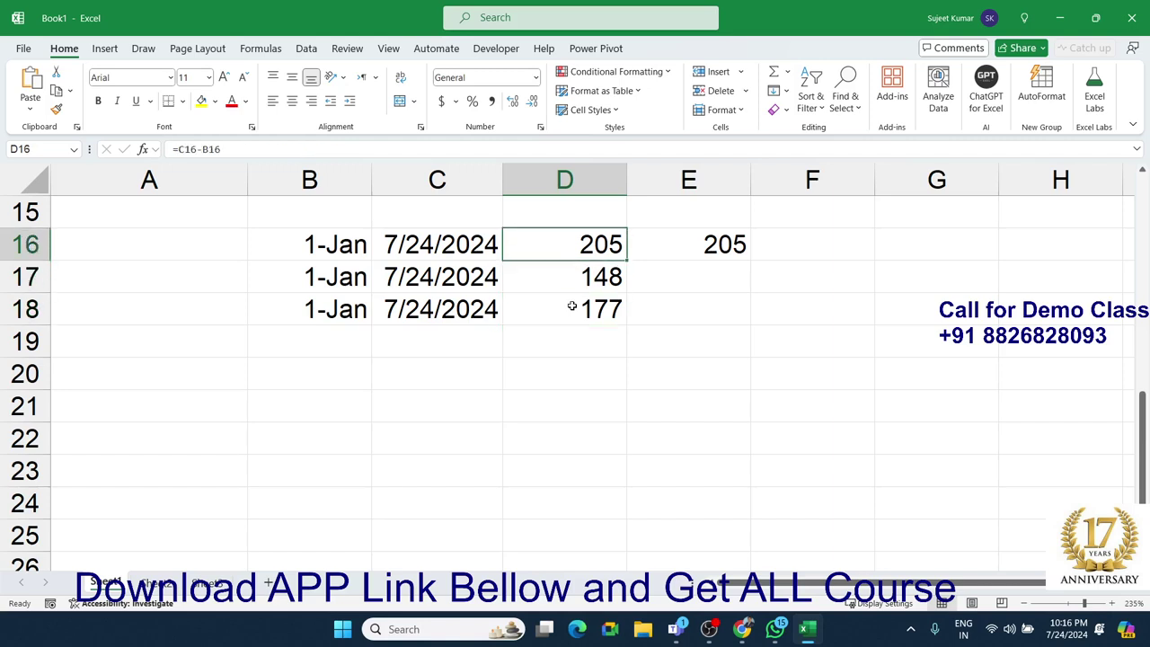
key("Down")
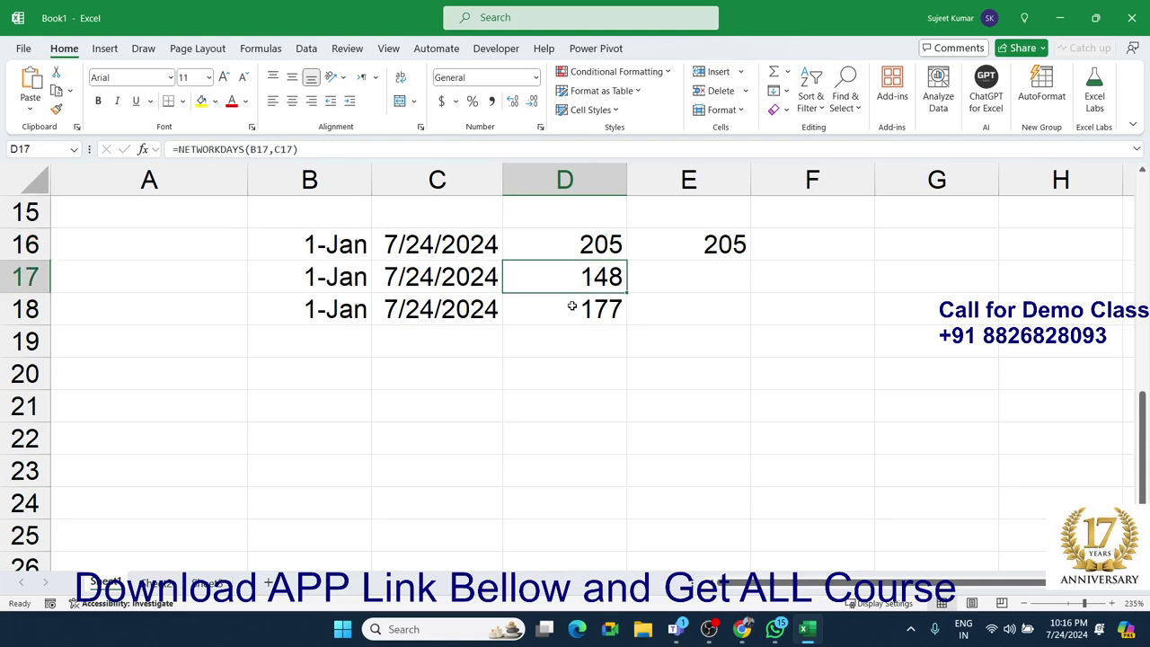
key("Down")
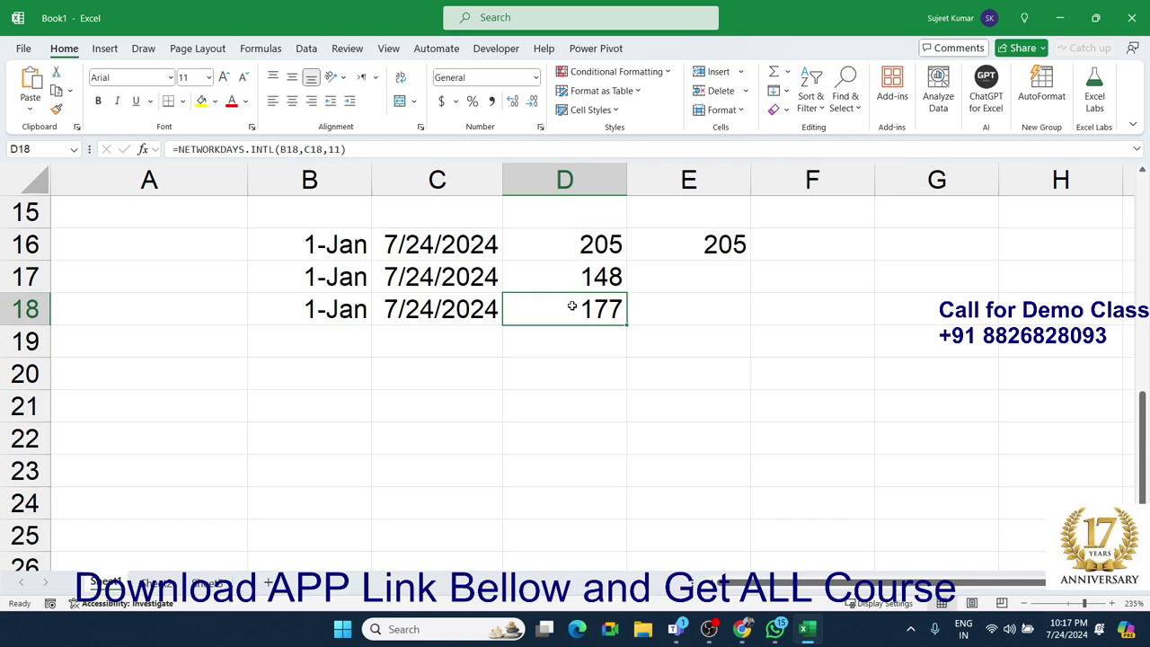
key("Down")
key("Left")
key("Left")
key("Down")
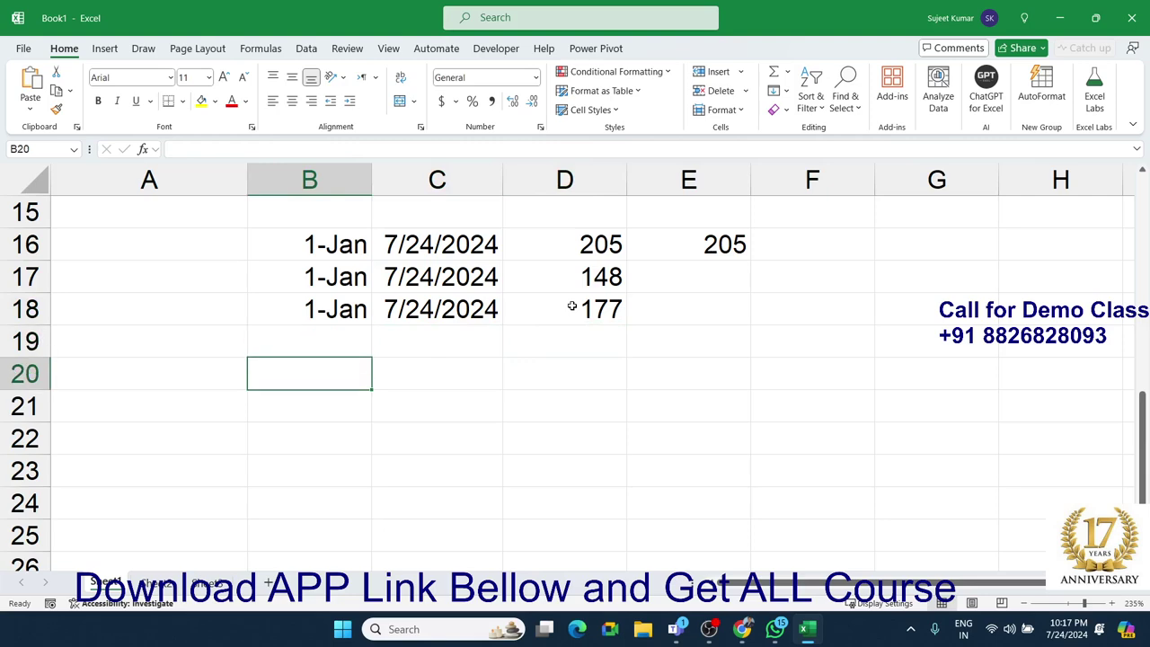
- Put today's date in B20 and 16 in C20, formatted as General
key("ctrl+semicolon")
key("Right")
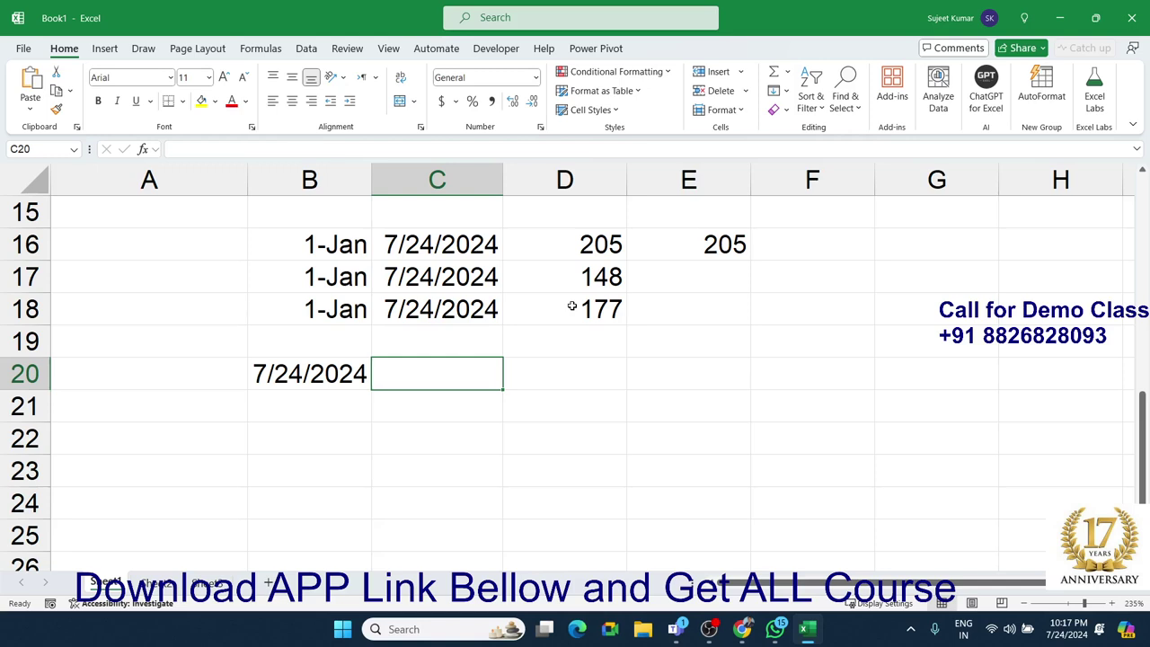
type("16")
key("Right")
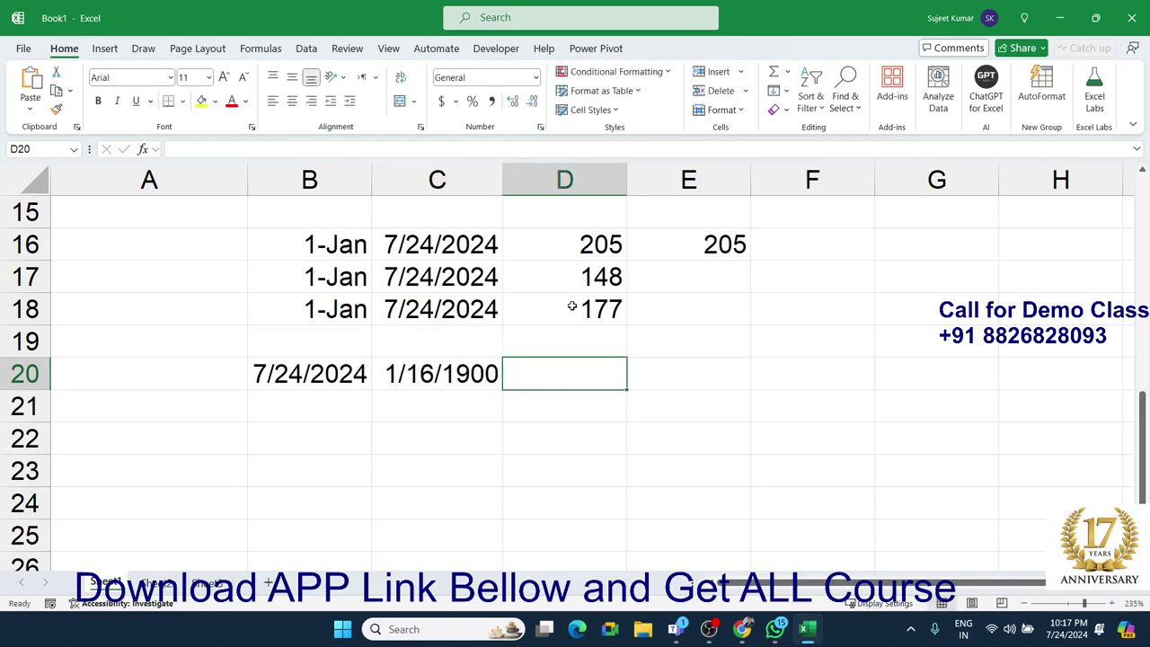
key("Left")
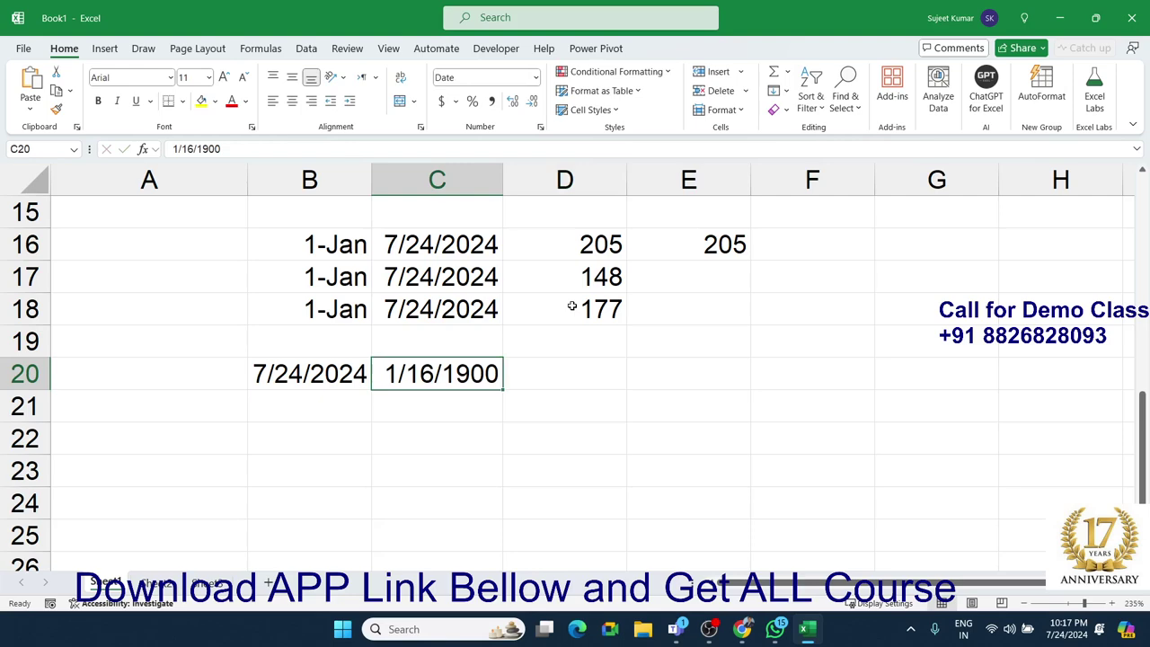
key("ctrl+shift+asciitilde")
key("Right")
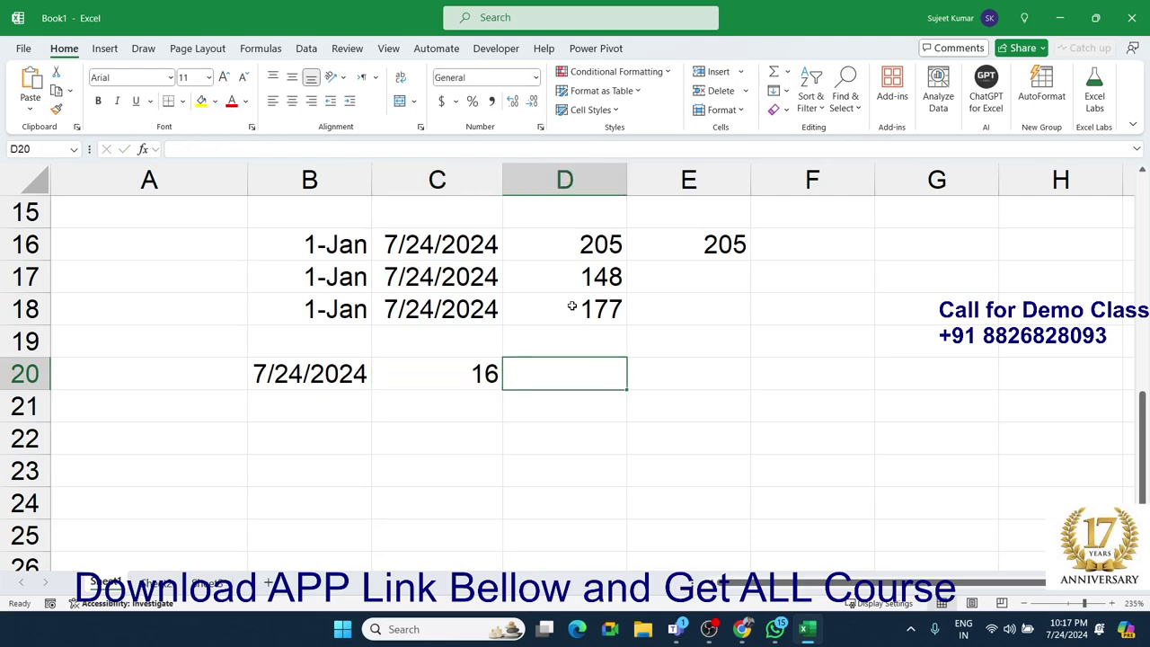
- In D20, enter =WORKDAY(B20,C20) for the date 16 working days later
type("=")
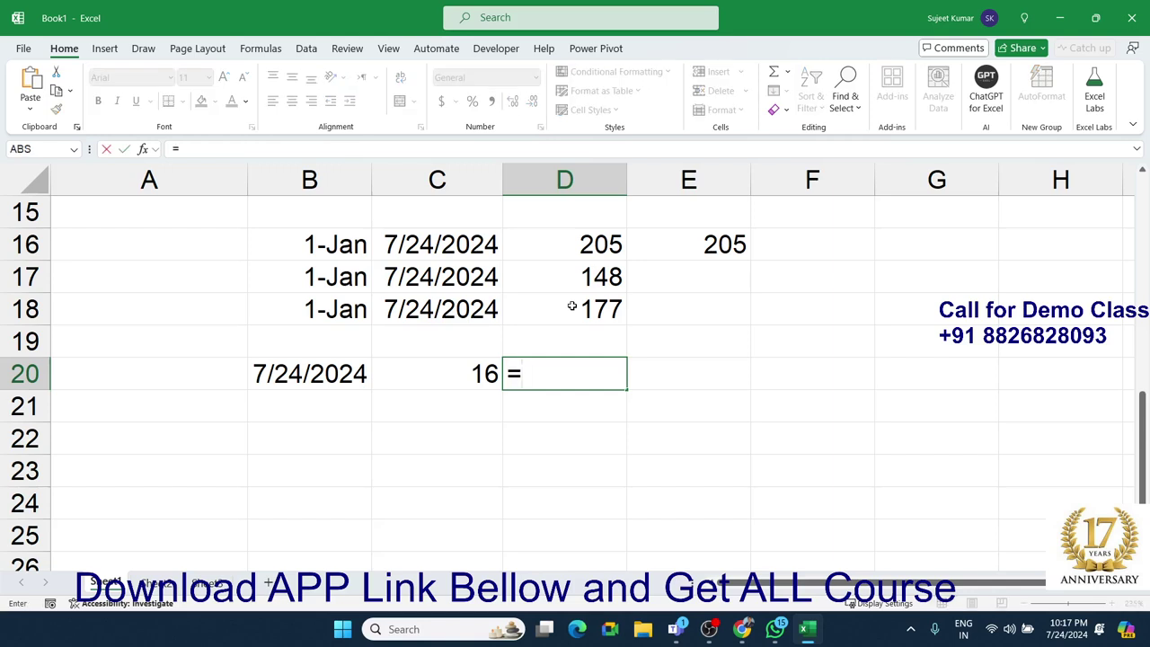
type("wo")
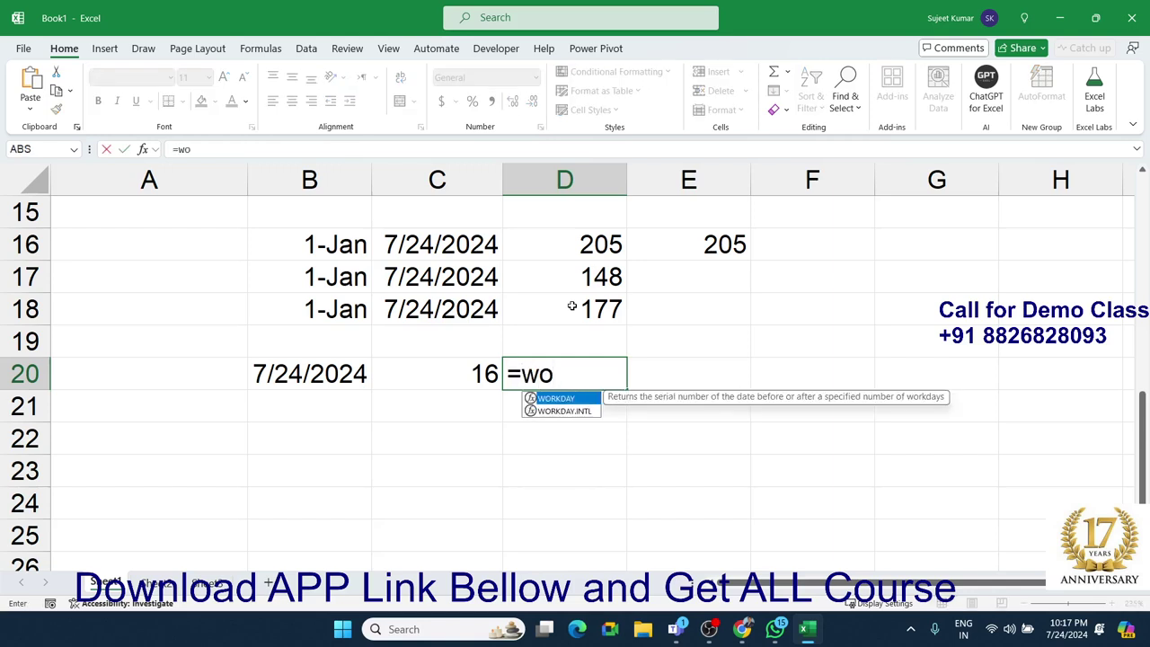
key("Tab")
key("Left")
key("Left")
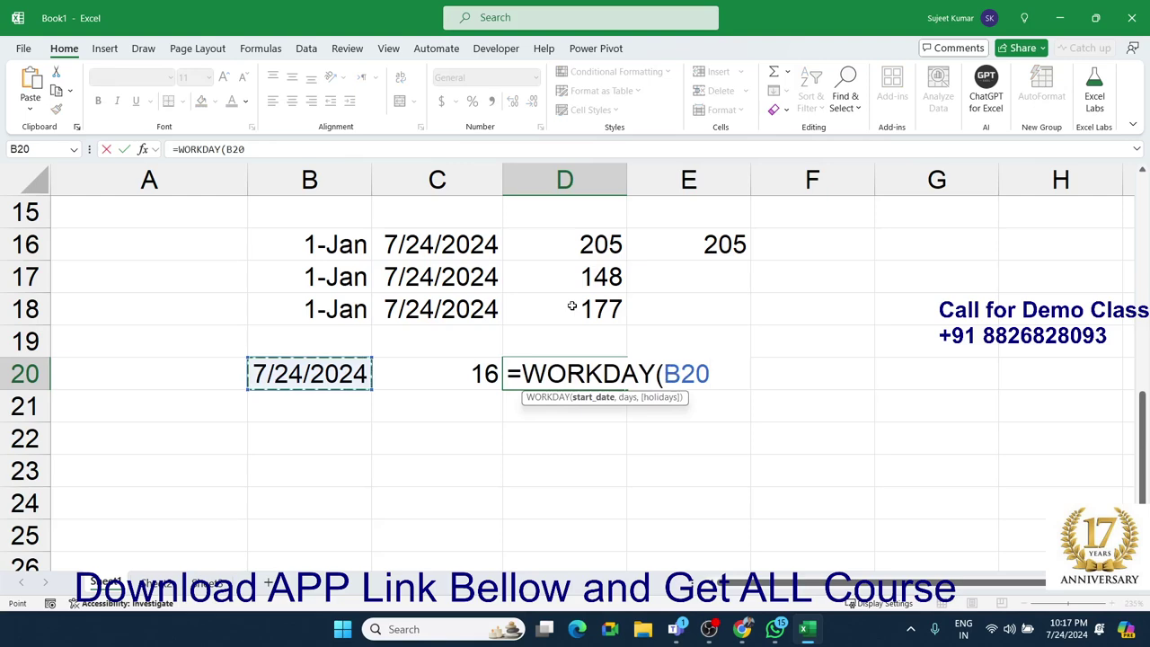
type(",")
key("Left")
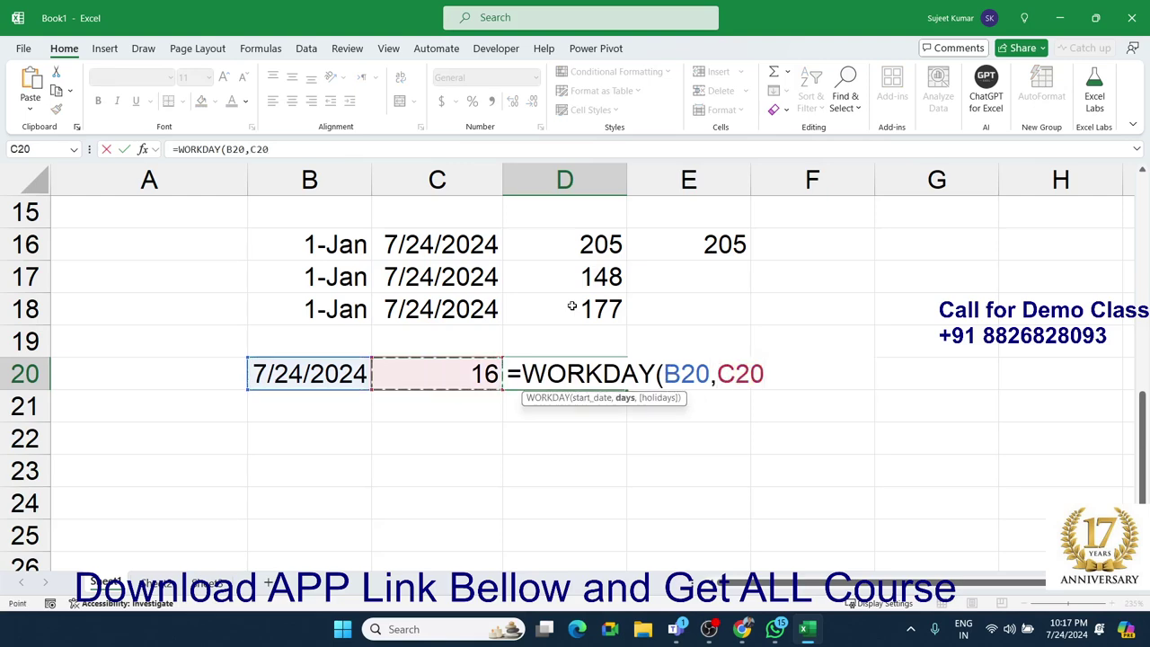
type(",")
key("BackSpace")
key("Return")
- Format the D20 result as a date, showing 15-Aug-24
key("Up")
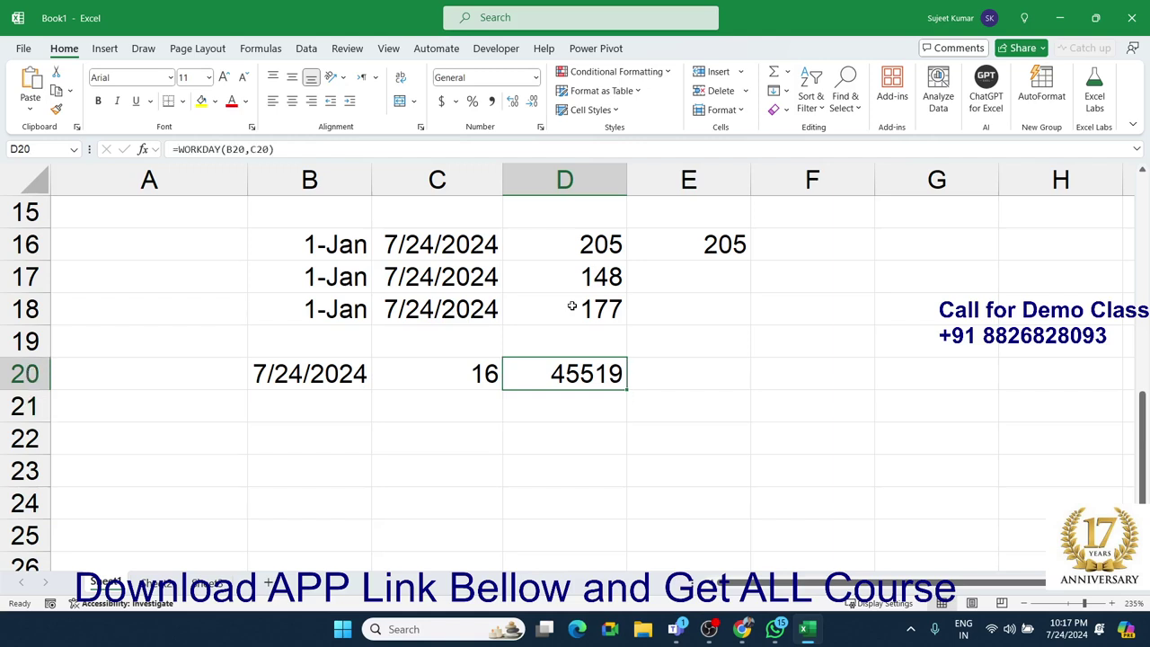
key("ctrl+shift+3")
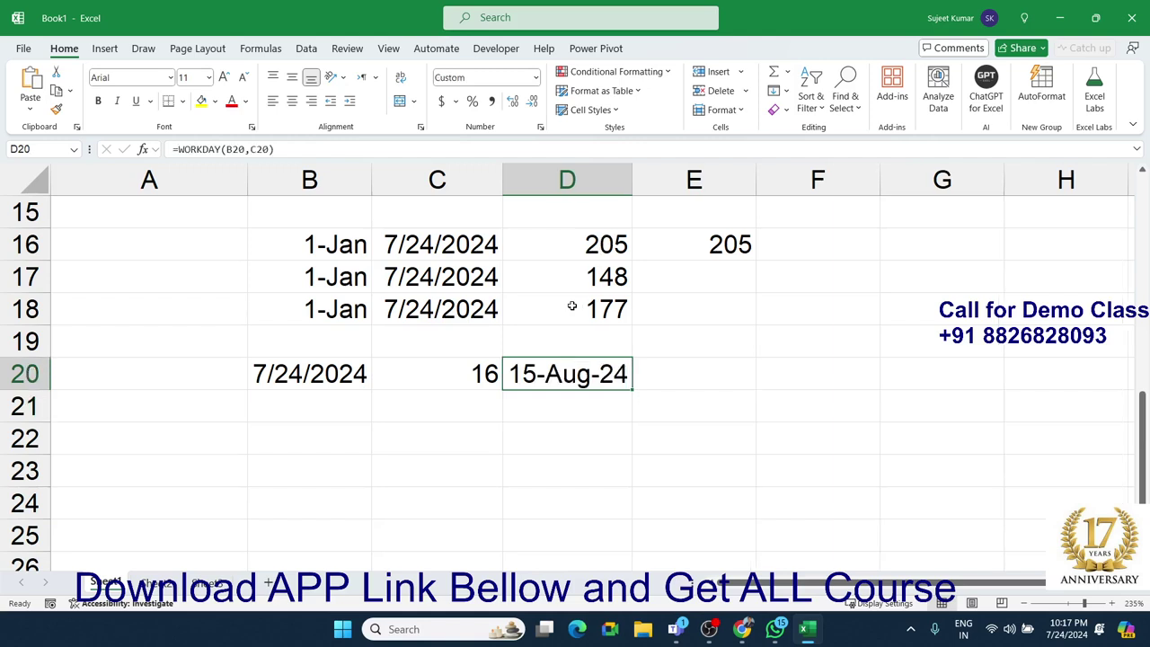
key("Down")
key("Left")
key("Left")
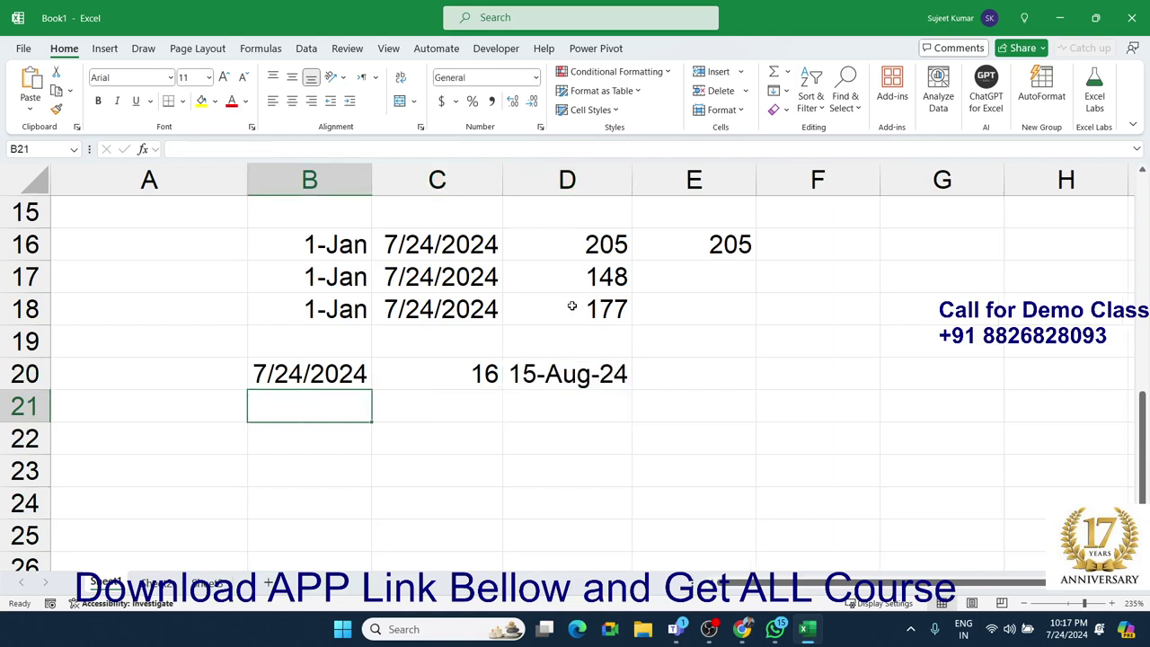
key("Right")
key("Right")
key("Right")
key("Up")
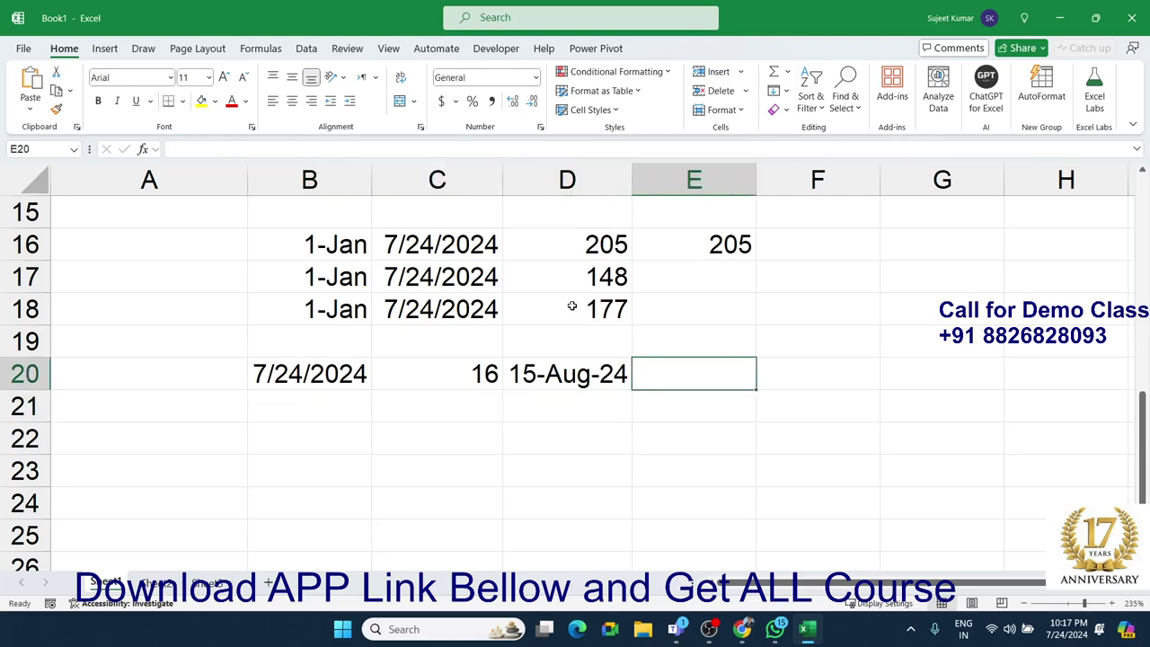
- Start a formula in E20 using the WORKDAY.INTL function
type("=w")
type("ee")
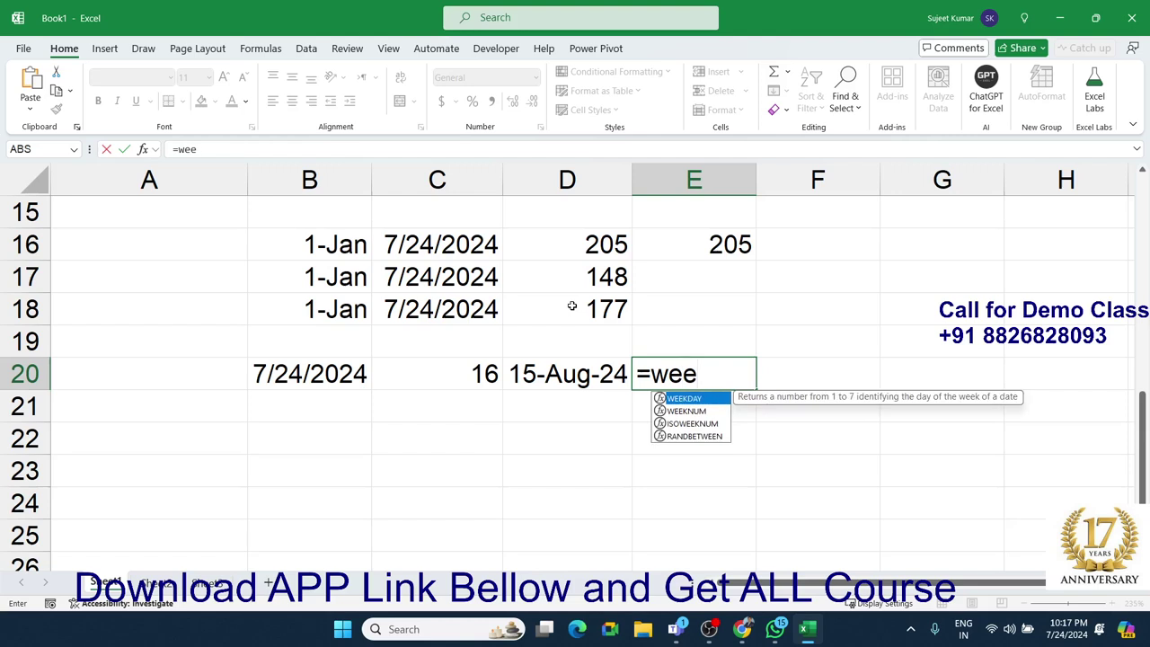
key("Down")
key("Down")
key("Up")
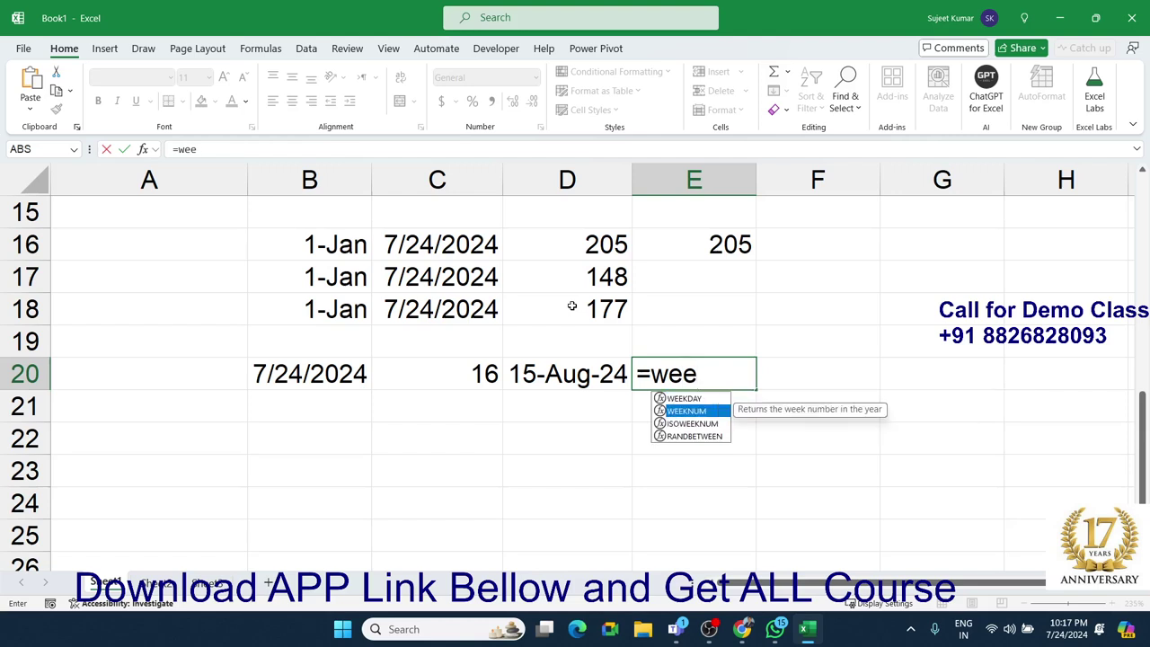
key("BackSpace")
key("BackSpace")
key("BackSpace")
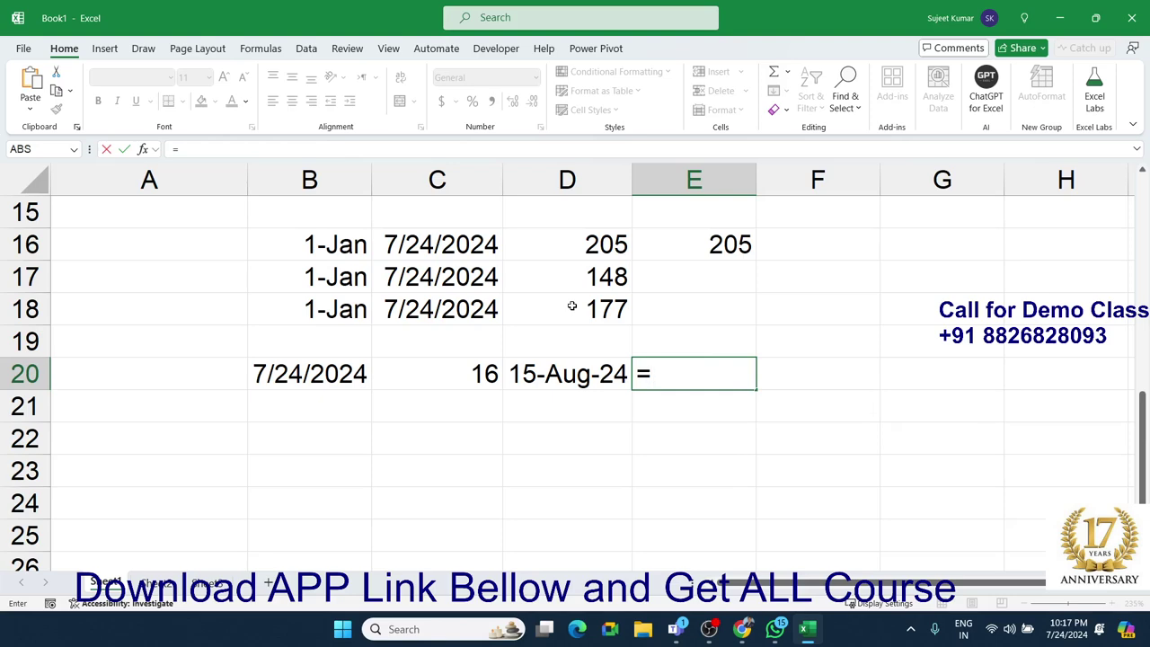
type("wo")
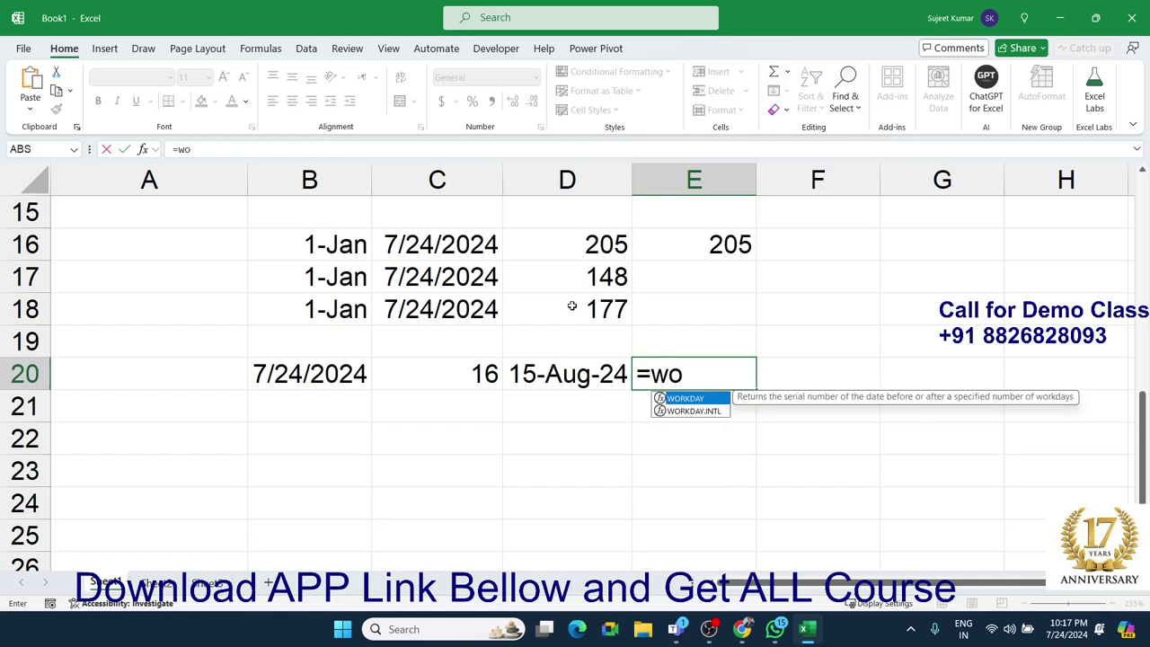
type("r")
key("Tab")
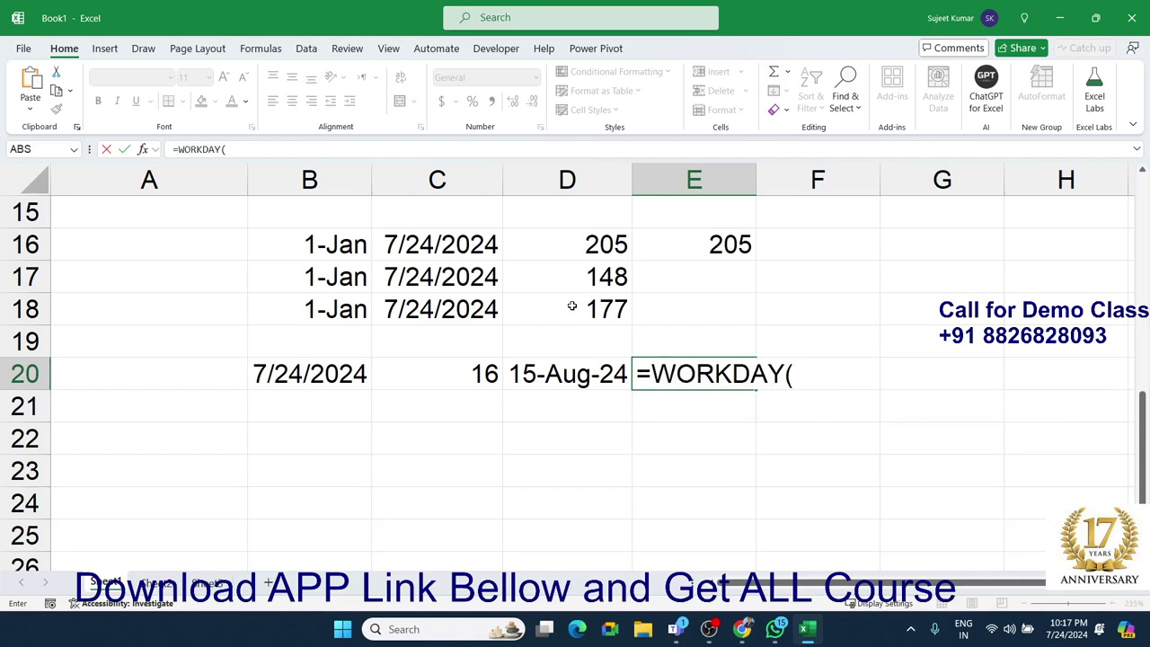
key("BackSpace")
key("BackSpace")
key("BackSpace")
key("Down")
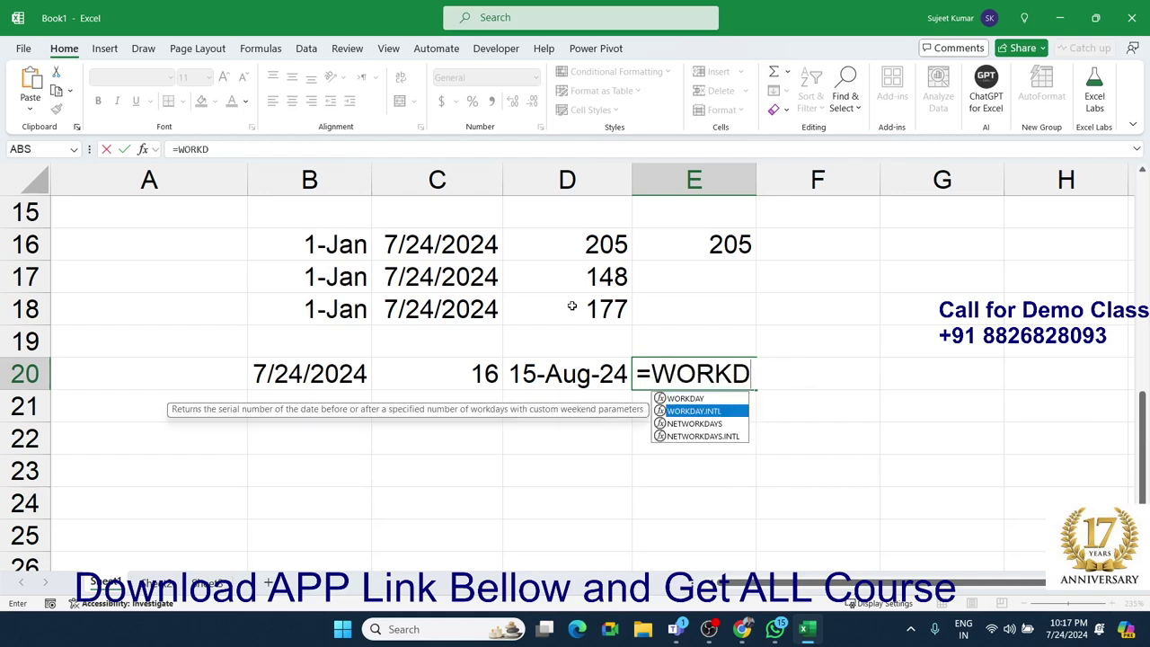
key("Tab")
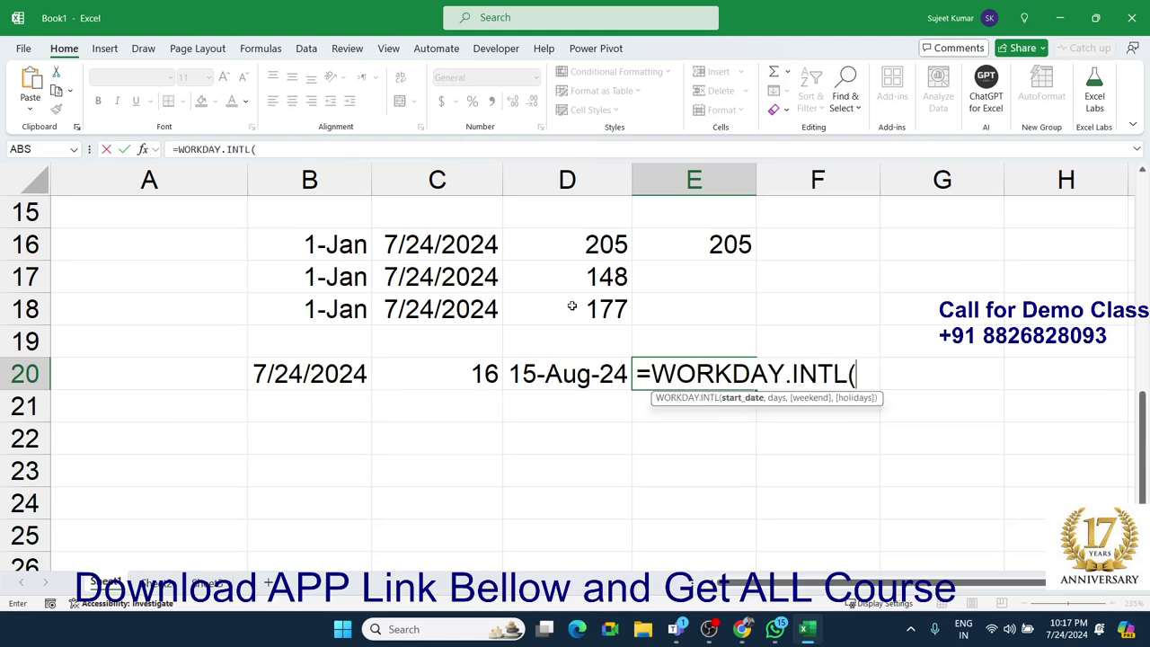
- Complete =WORKDAY.INTL(B20,C20,11) with the Sunday-only weekend code 11
key("Left")
key("Left")
key("Left")
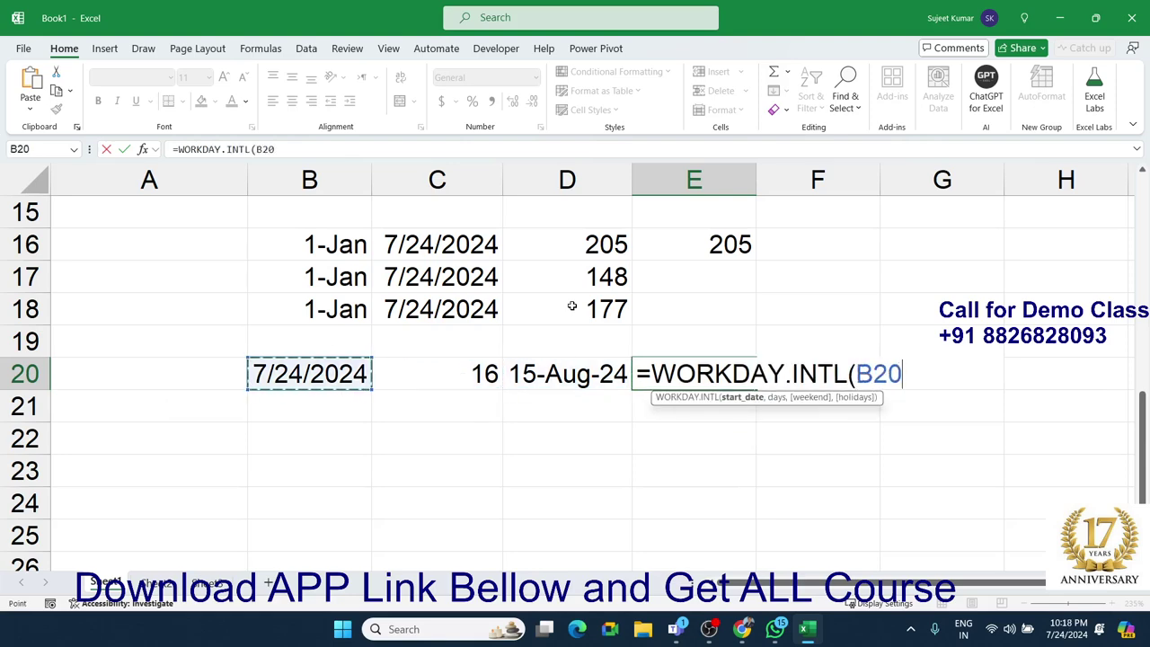
type(",")
key("Left")
key("Left")
type(",")
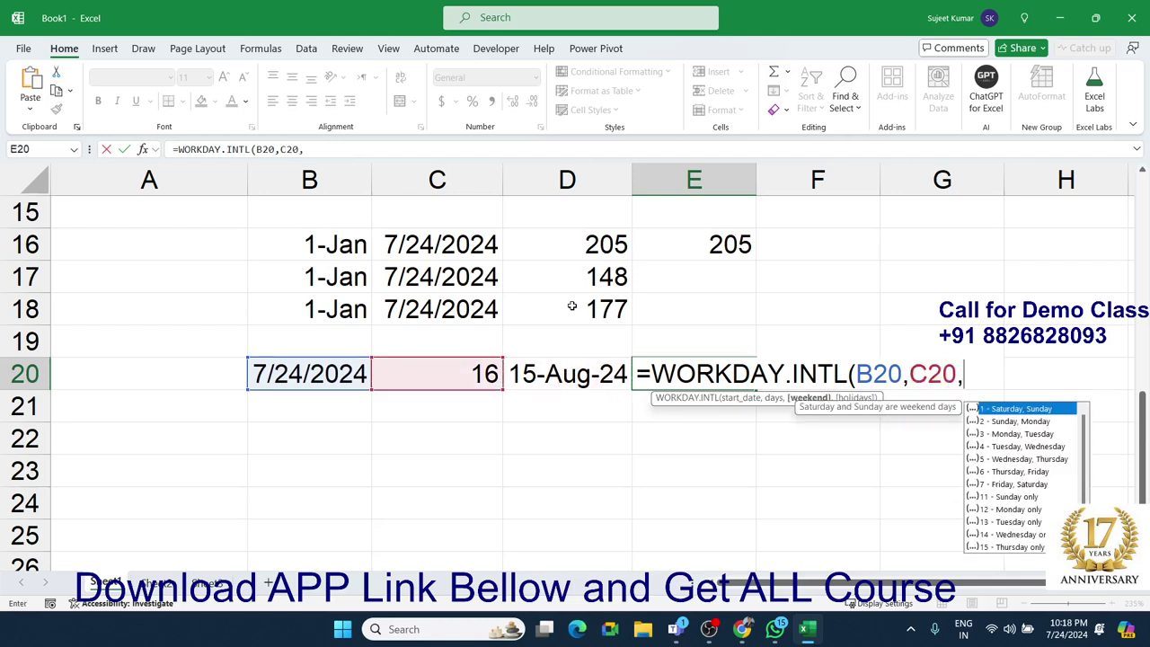
key("Down")
key("Down")
key("Down")
key("Down")
key("Down")
key("Down")
key("Down")
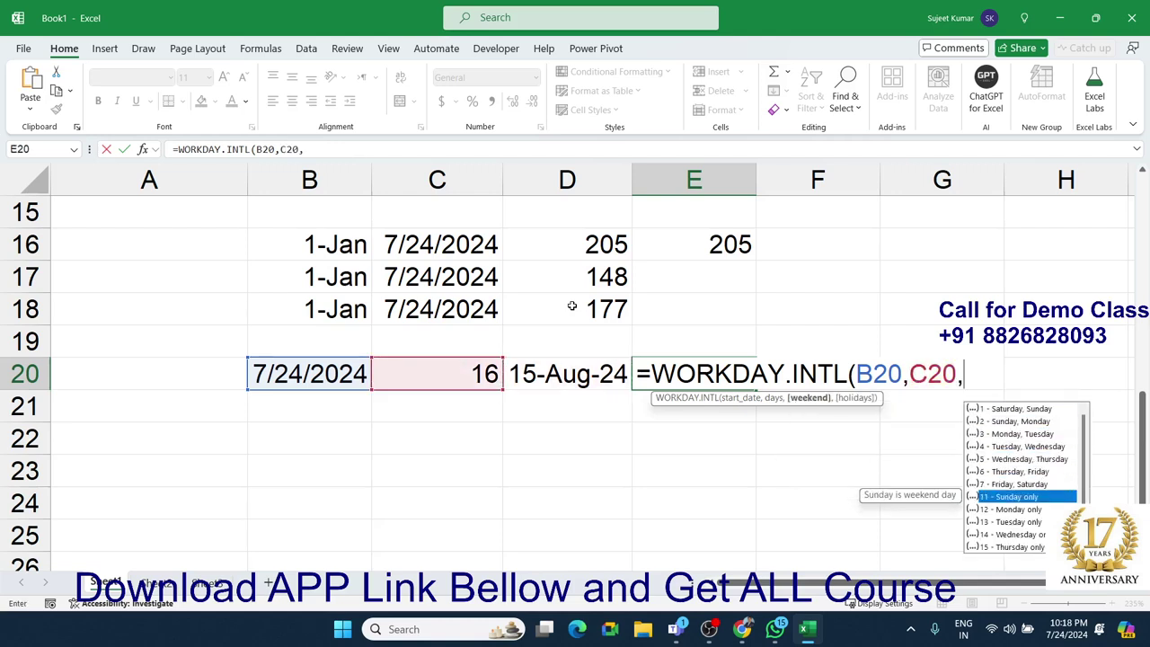
key("Tab")
type(")")
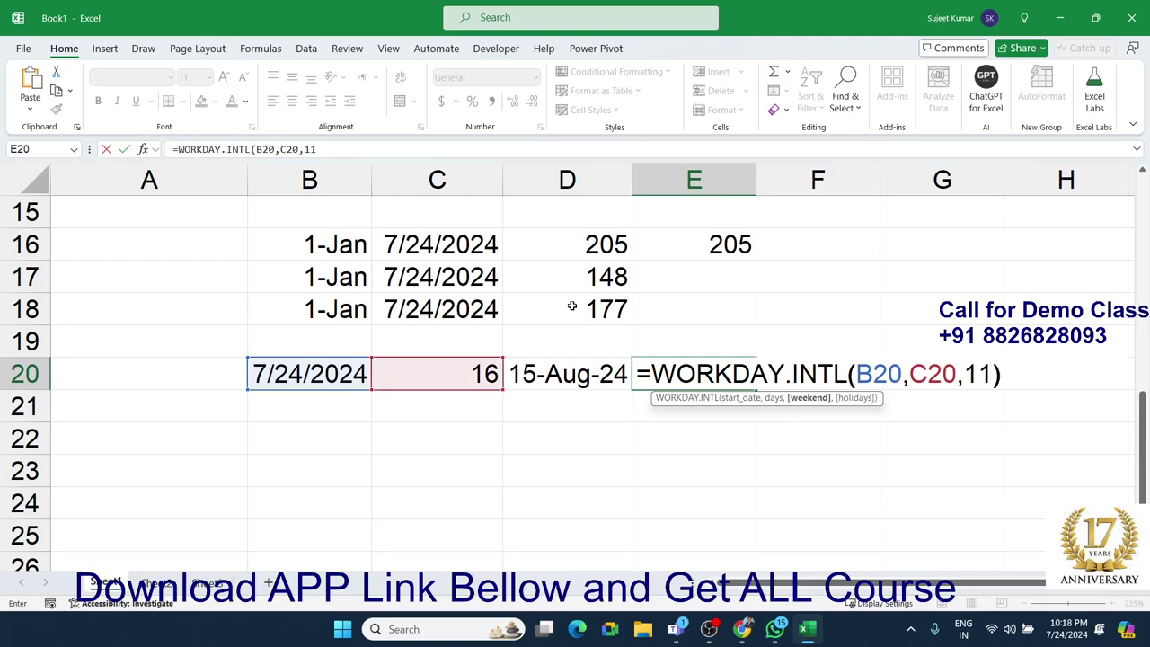
key("Return")
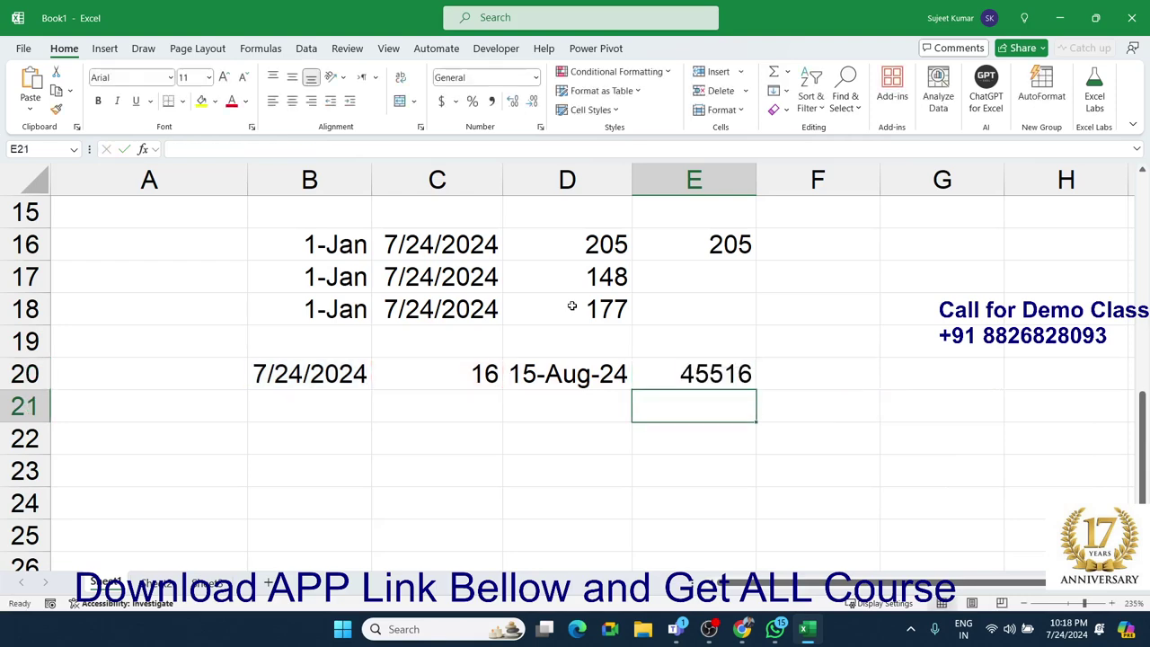
- Format E20's result as a date, showing 12-Aug-24
key("Up")
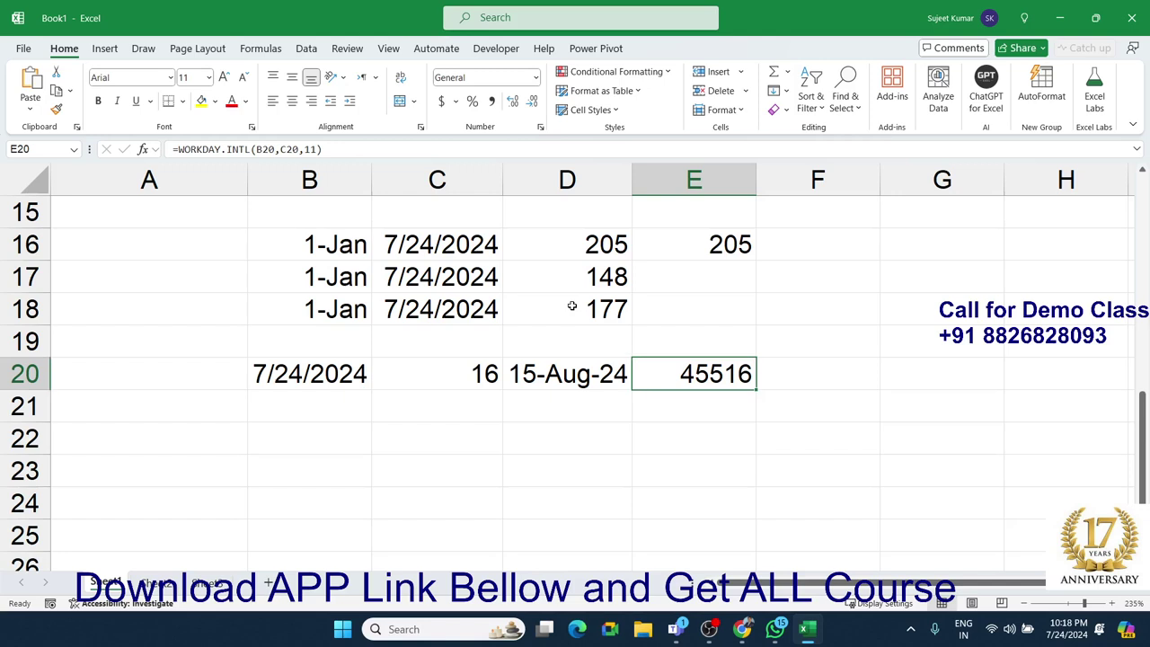
key("ctrl+shift+3")
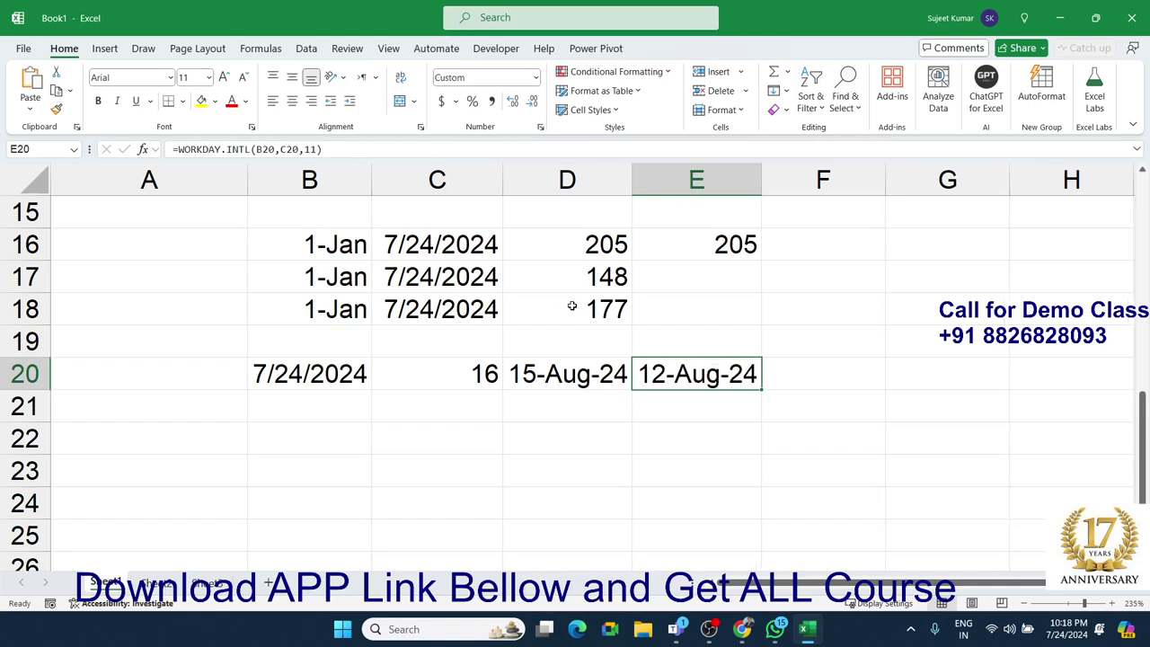
key("Down")
key("Down")
key("Down")
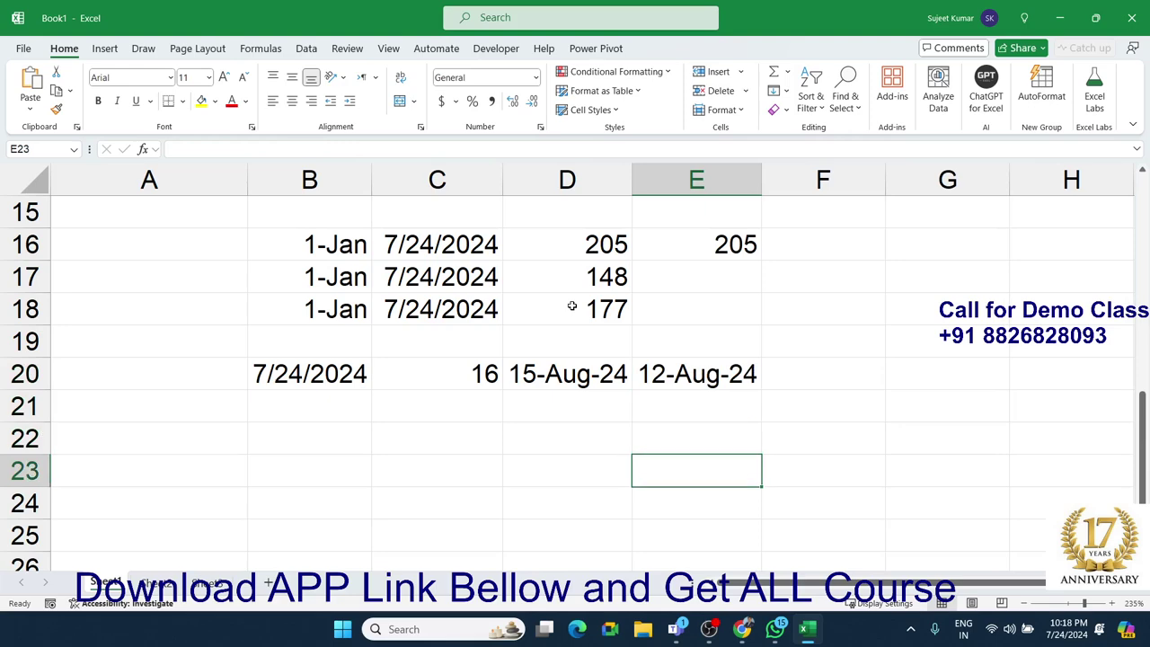
key("Left")
key("Left")
key("Left")
key("Left")
- Put today's date in B22 and enter =EOMONTH(B22,0) in C22
scroll(571, 306, "down", 3)
scroll(539, 314, "up", 2)
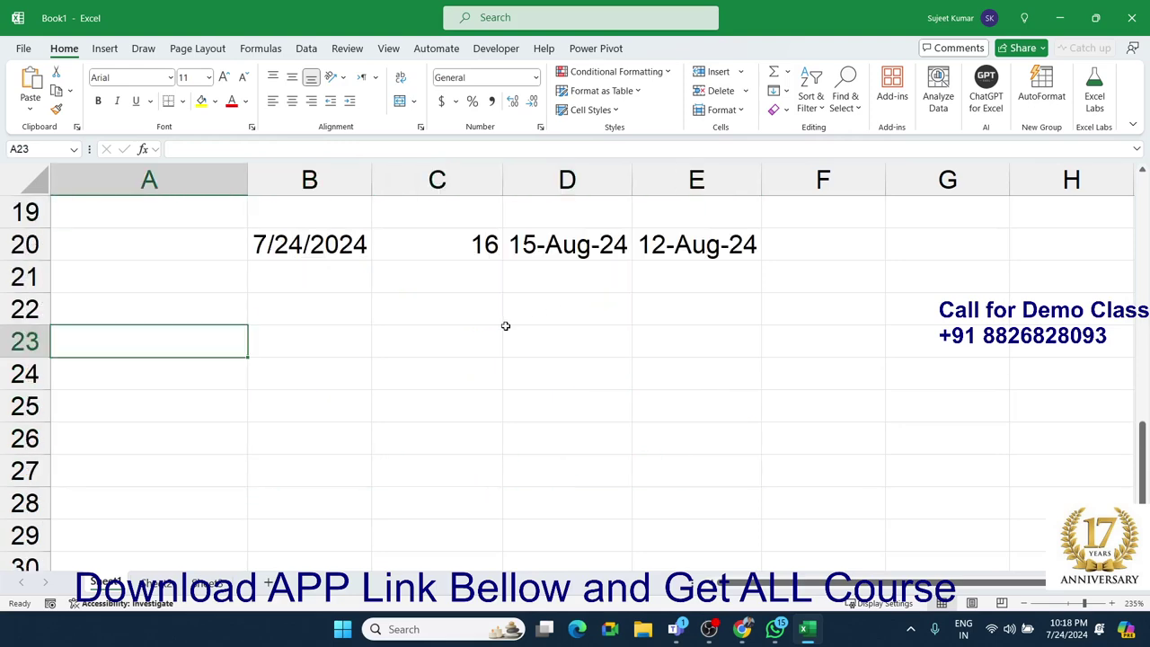
left_click(363, 308)
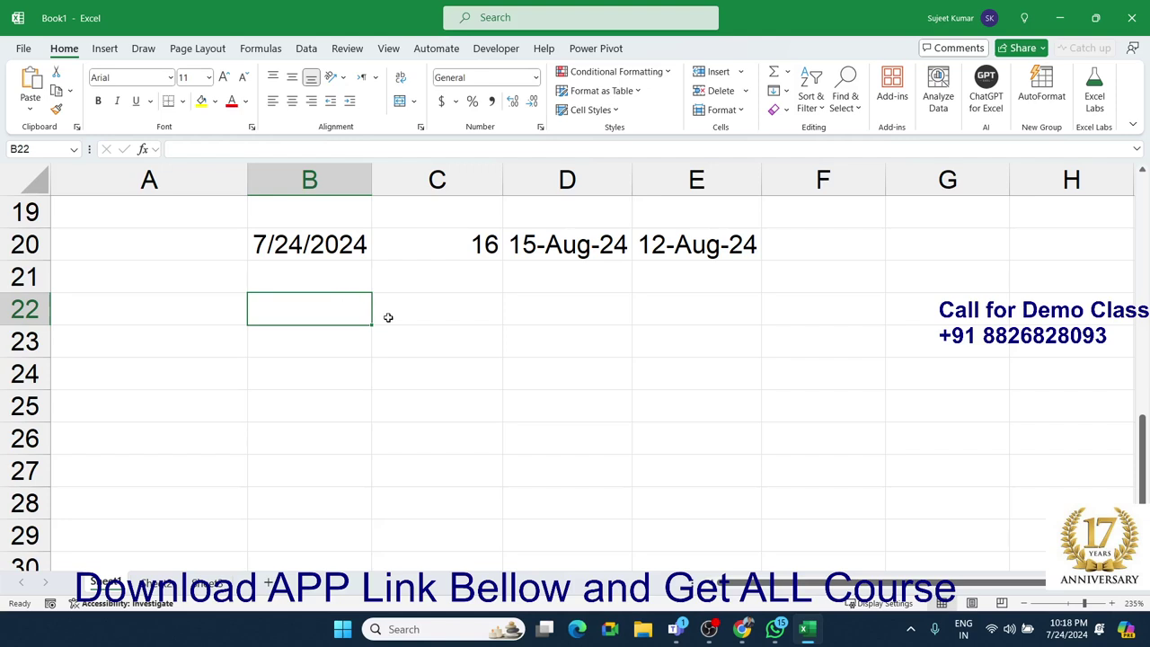
key("ctrl+semicolon")
left_click(388, 317)
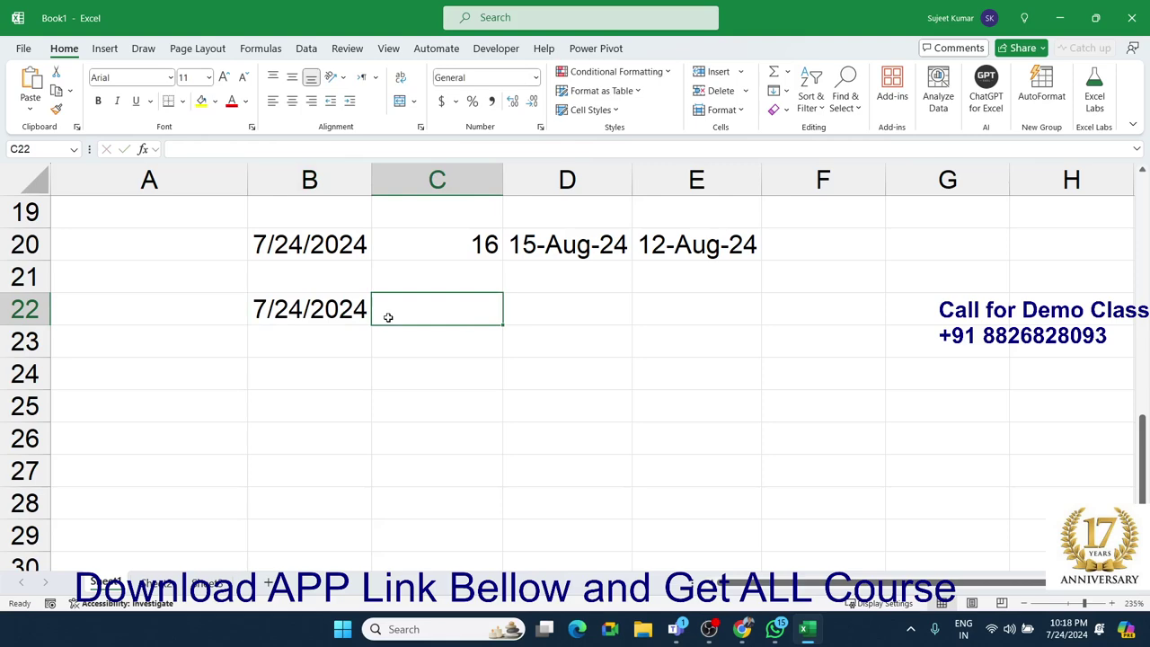
type("=eo")
key("Tab")
key("Left")
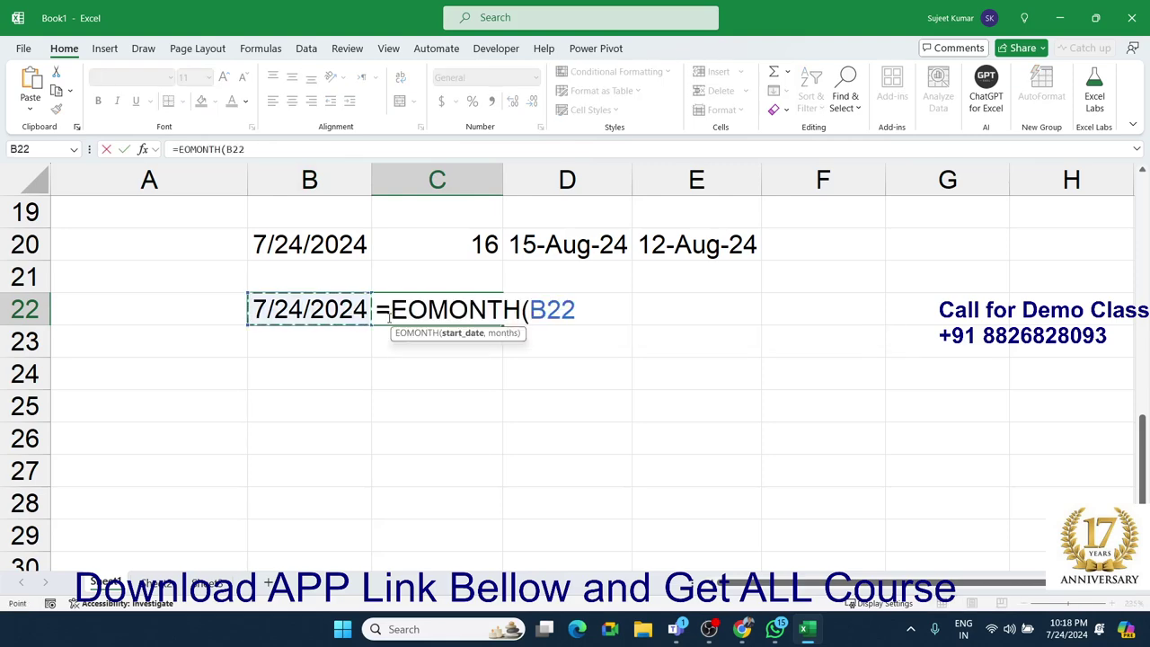
type(".")
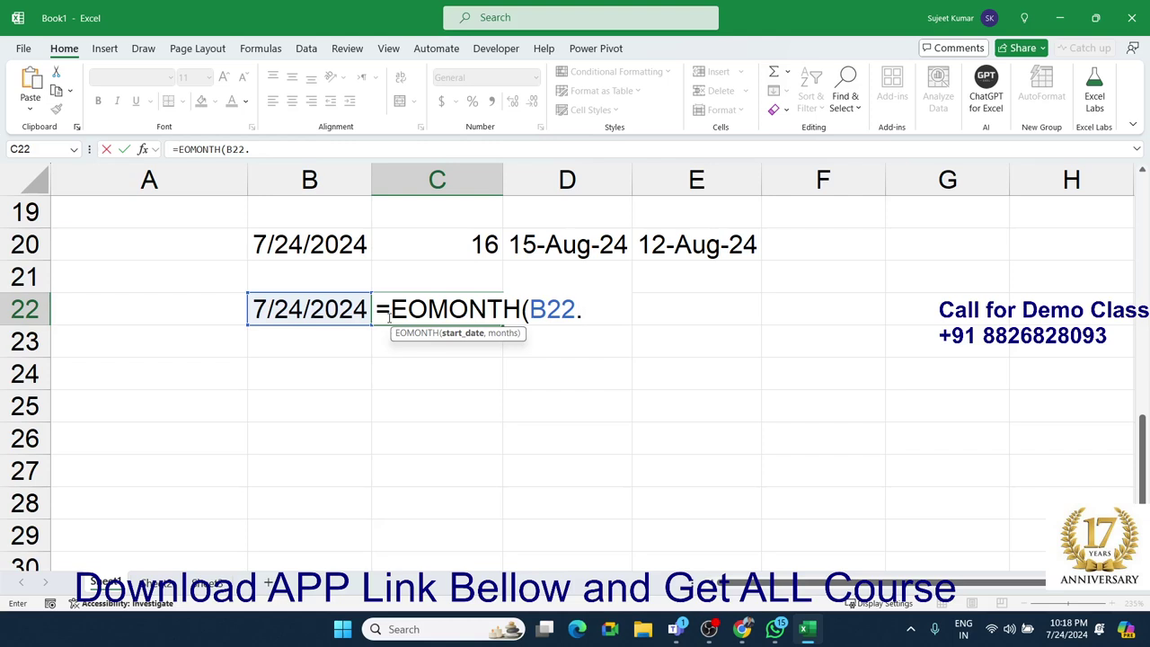
key("BackSpace")
type(",0")
key("Return")
- Change the EOMONTH months argument to 1 and format C22 as a date, 31-Aug-24
left_click(388, 317)
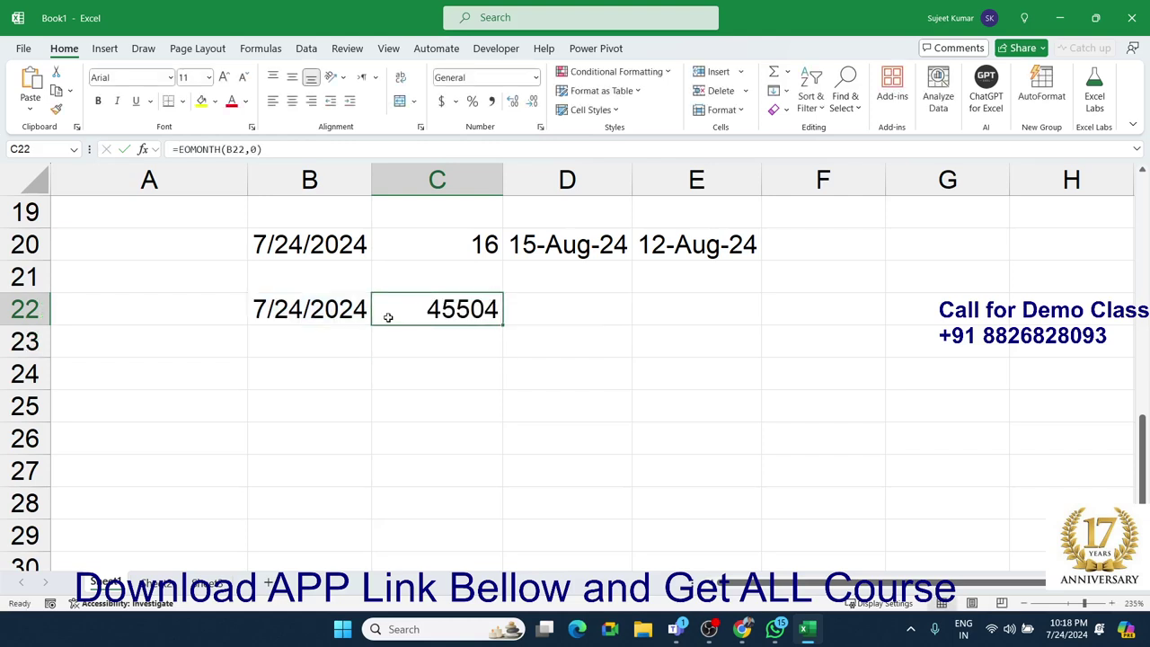
double_click(388, 317)
double_click(590, 309)
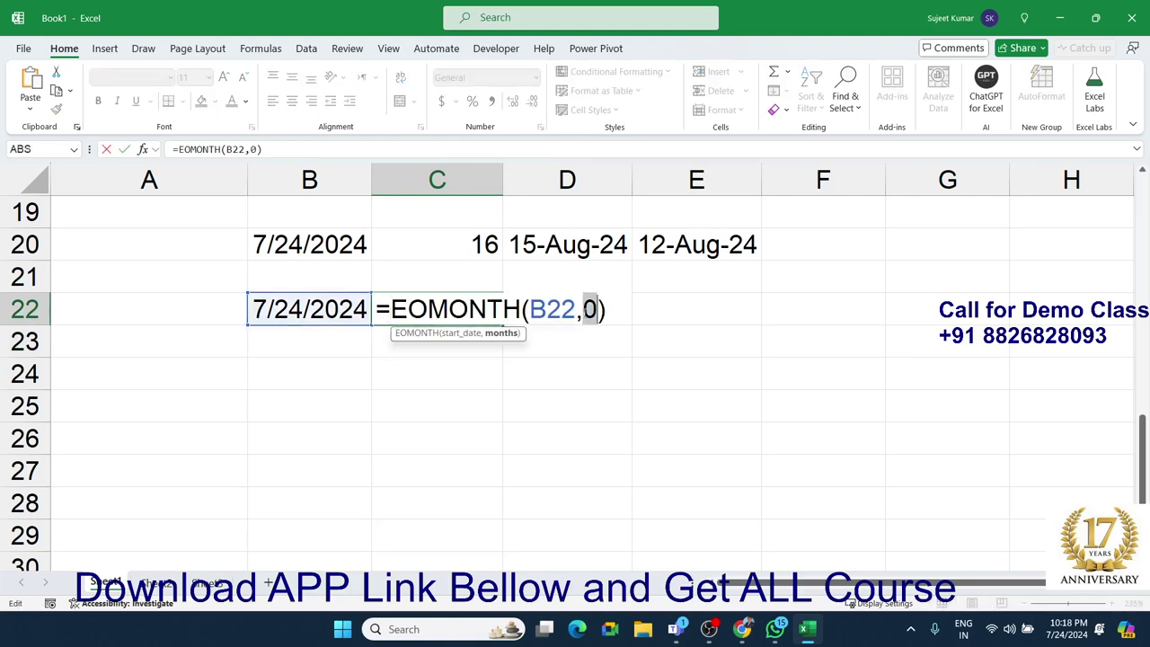
type("1")
key("Return")
key("Up")
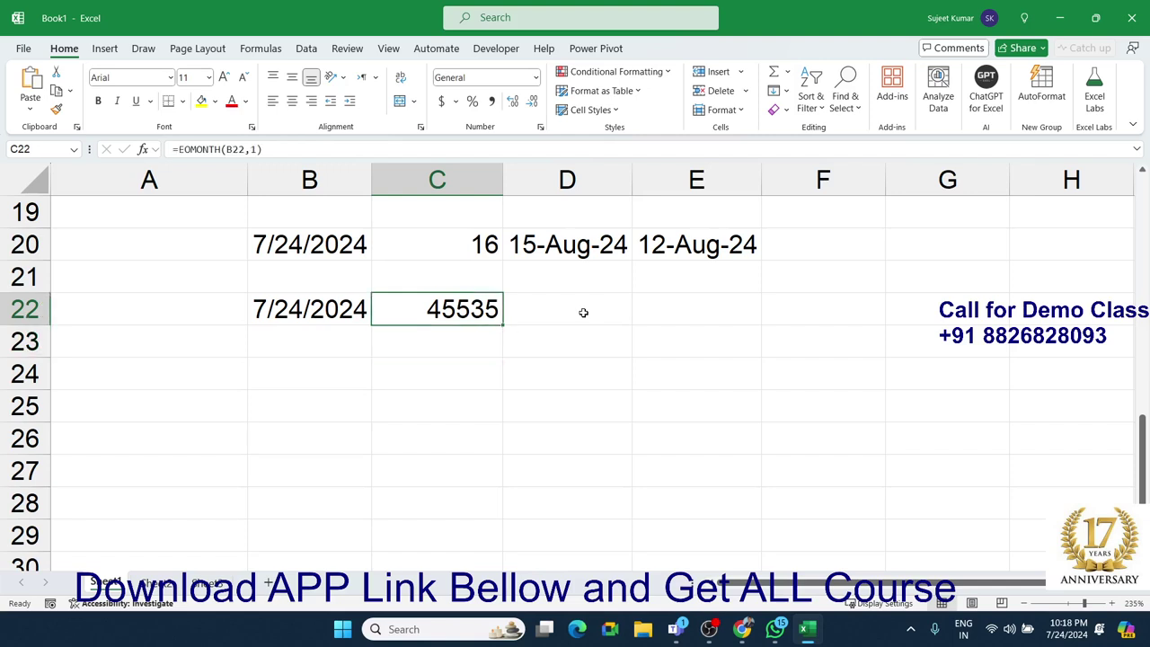
key("ctrl+shift+3")
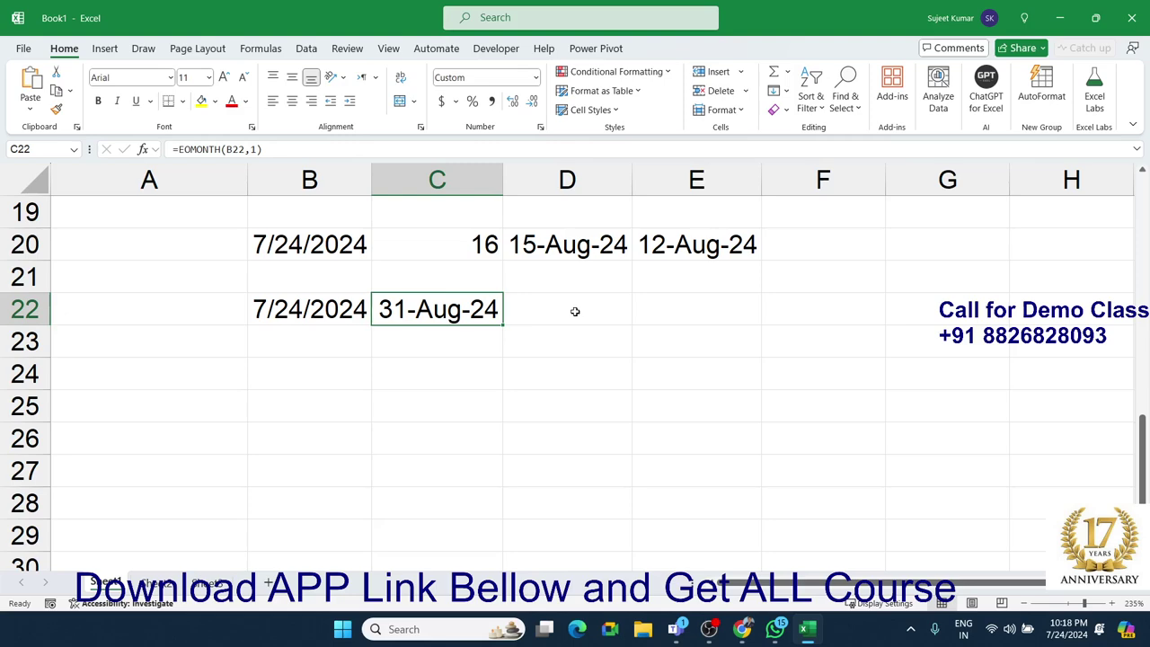
left_click(361, 369)
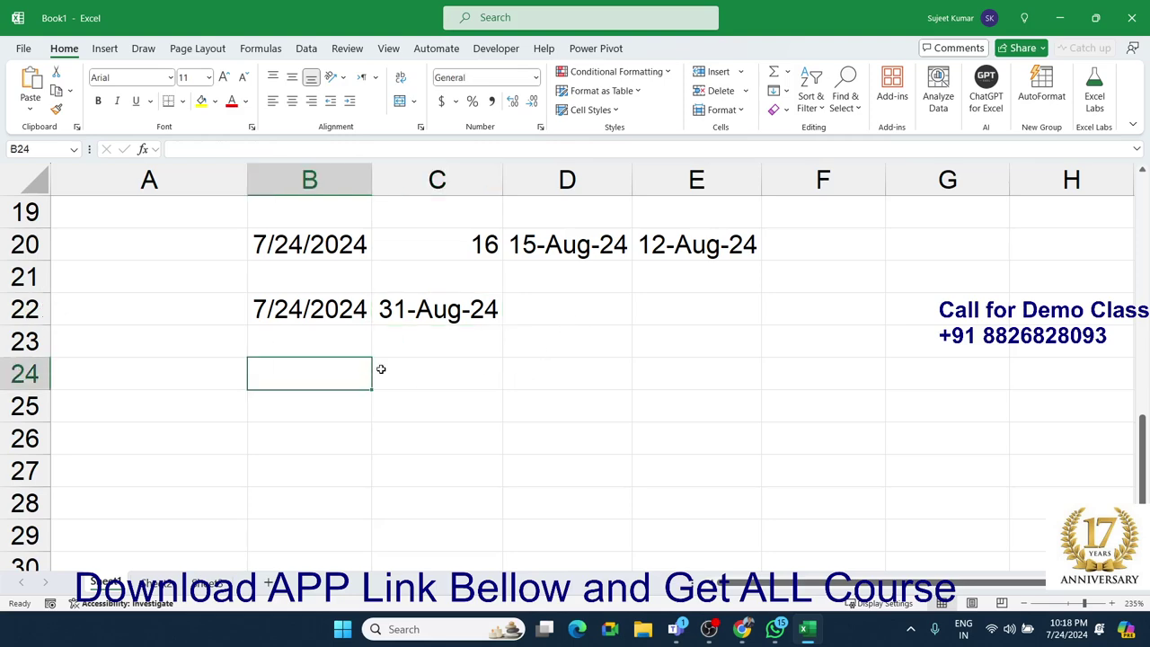
- Enter the start time 8:00 in B25 and the current time in C25
scroll(381, 369, "up", 3)
scroll(381, 369, "up", 1)
scroll(381, 369, "up", 1)
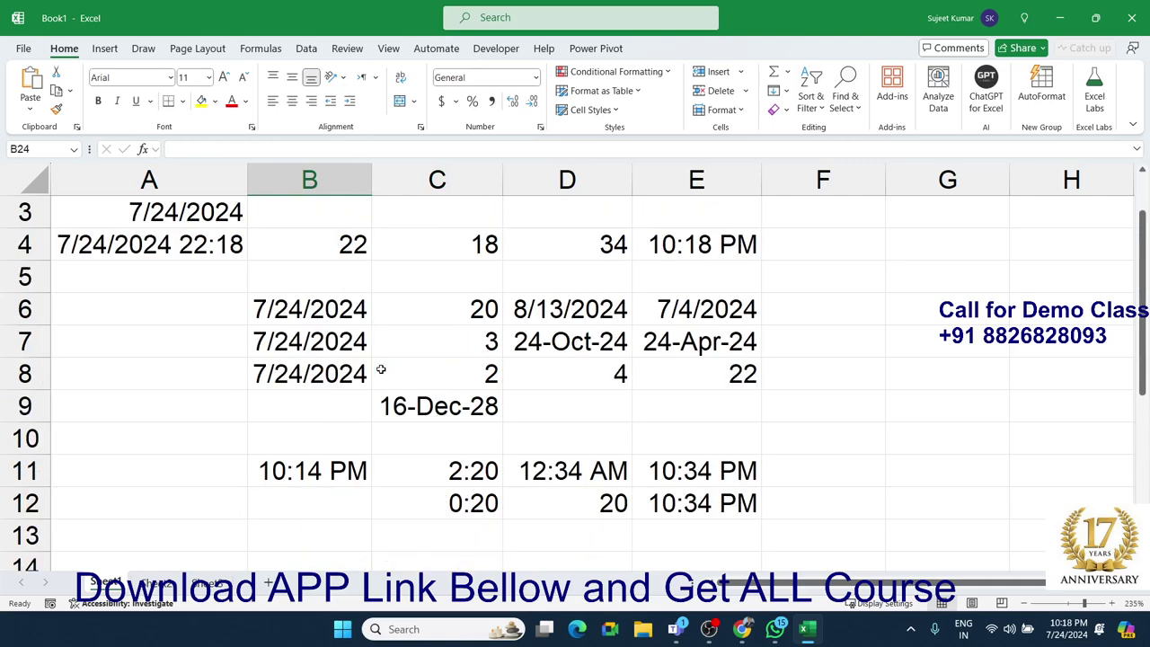
scroll(381, 369, "down", 2)
scroll(380, 369, "down", 1)
scroll(381, 369, "down", 1)
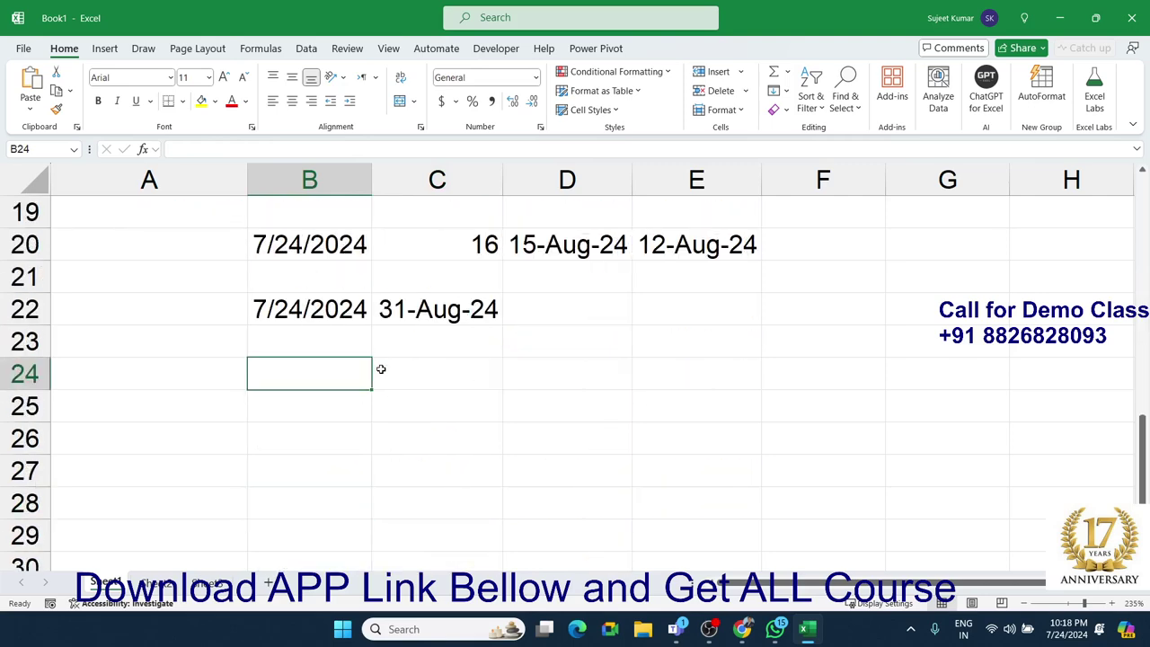
scroll(362, 369, "down", 2)
scroll(347, 380, "up", 1)
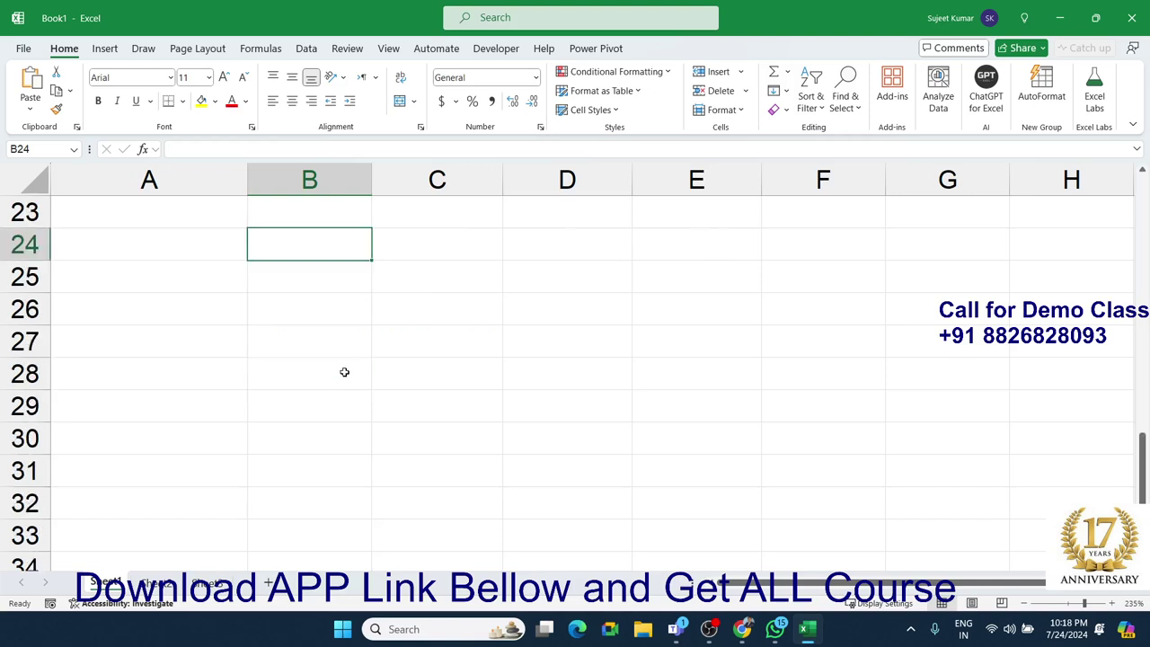
left_click(330, 287)
type("8:")
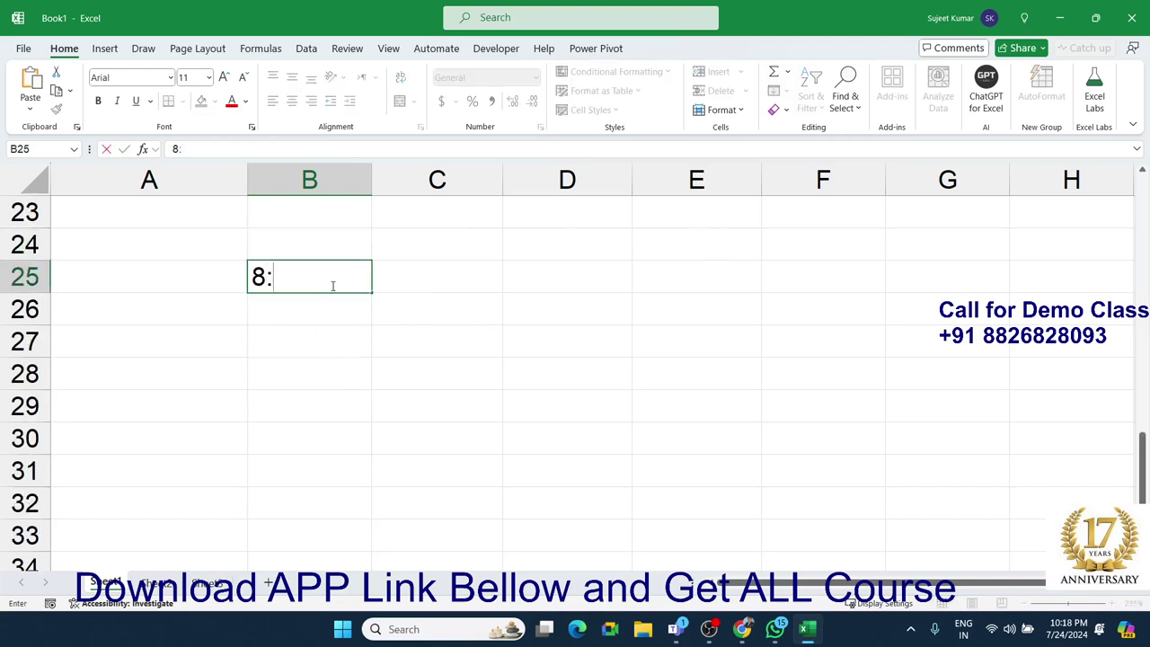
type("00")
key("Tab")
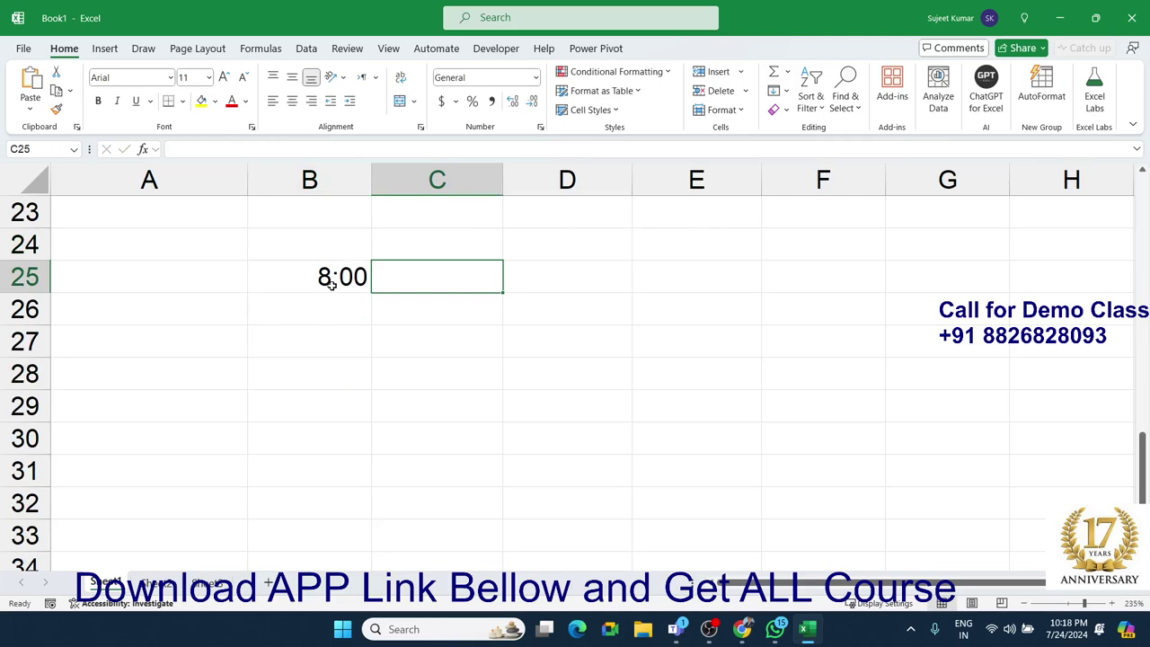
key("ctrl+shift+semicolon")
key("Tab")
- In D25, enter =C25-B25 to get the time difference, 2:18 PM
type("=")
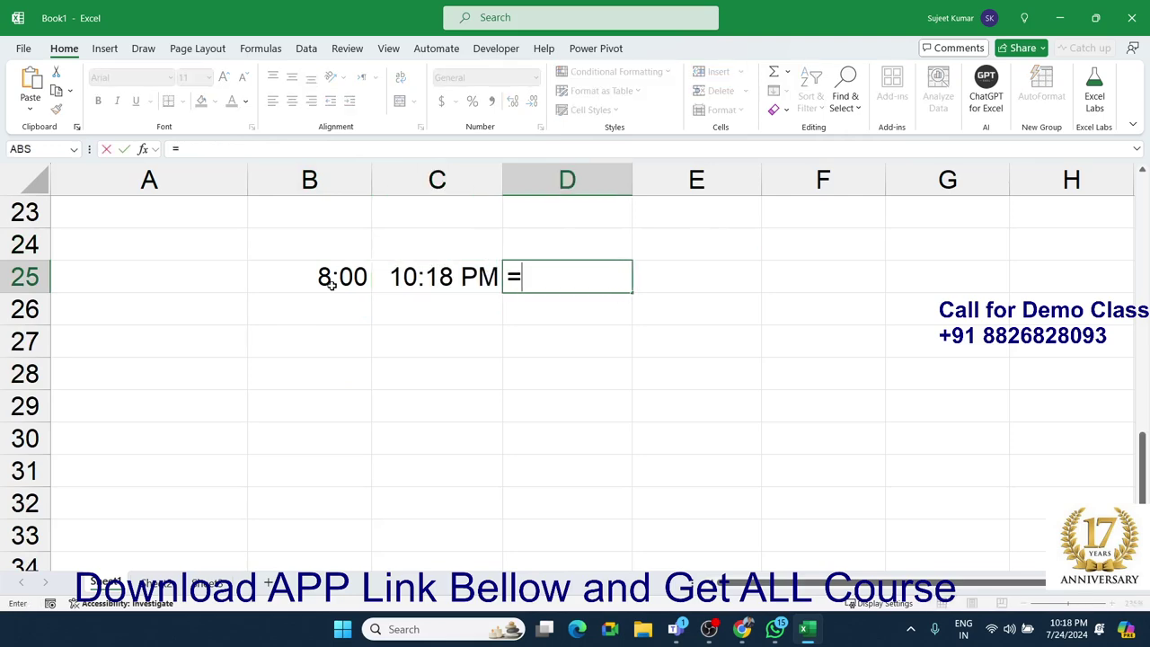
key("Left")
type("*")
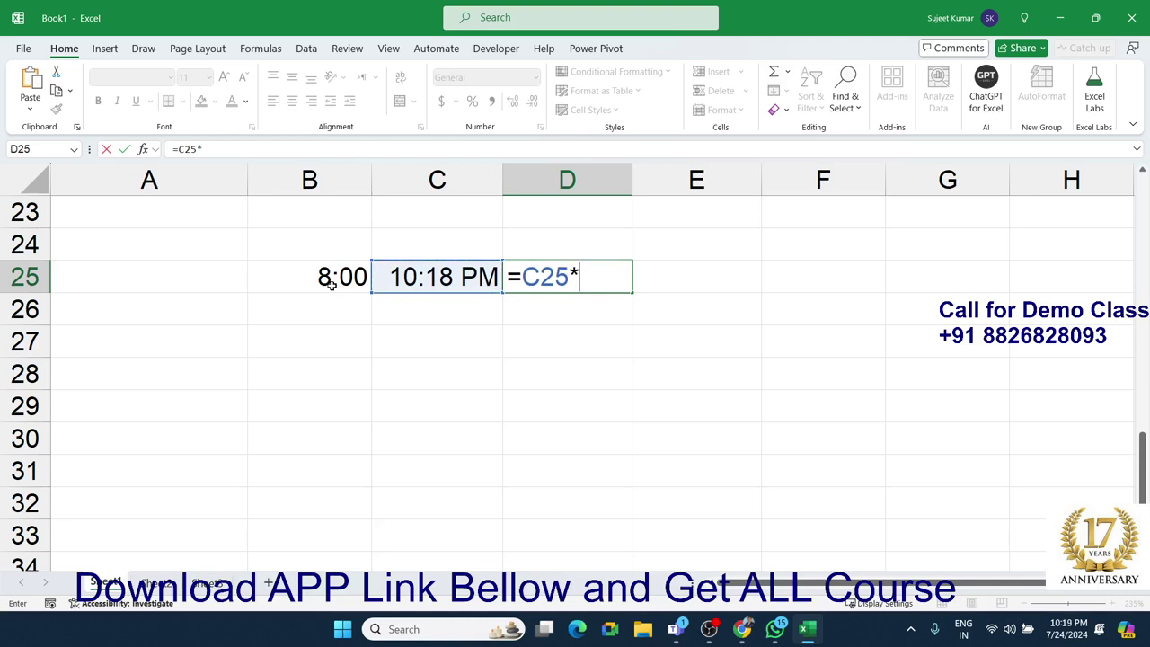
type("-")
key("Left")
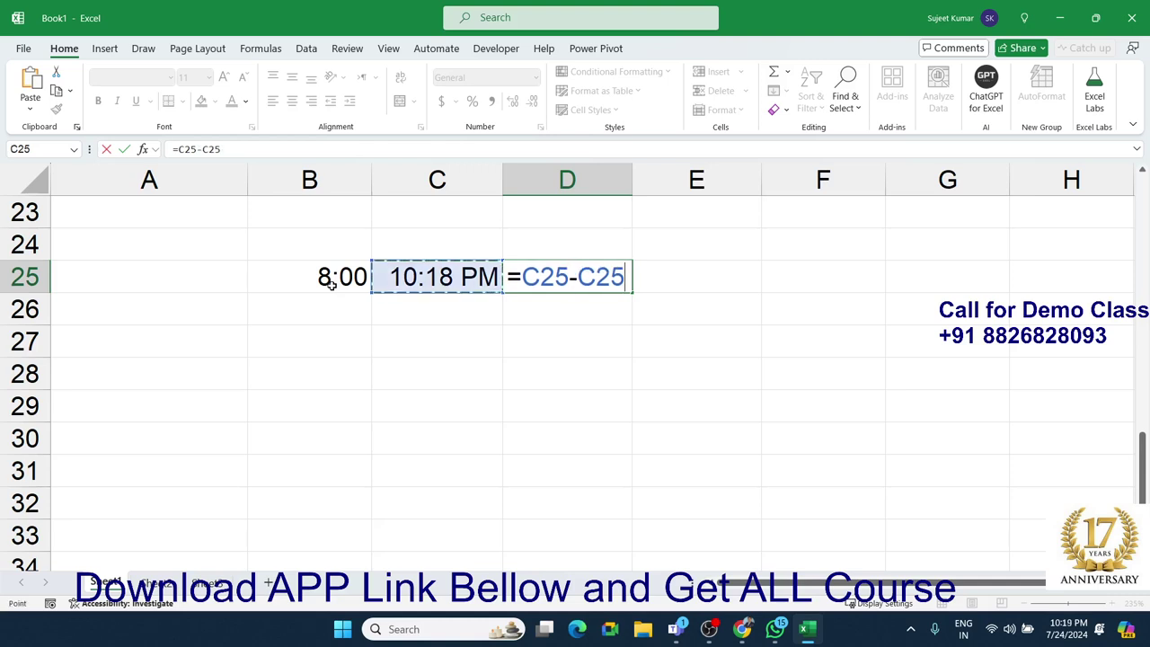
key("Left")
key("Return")
- Try 14:00 and 3:00 in row 27, then clear both entries
key("Down")
key("Left")
key("Left")
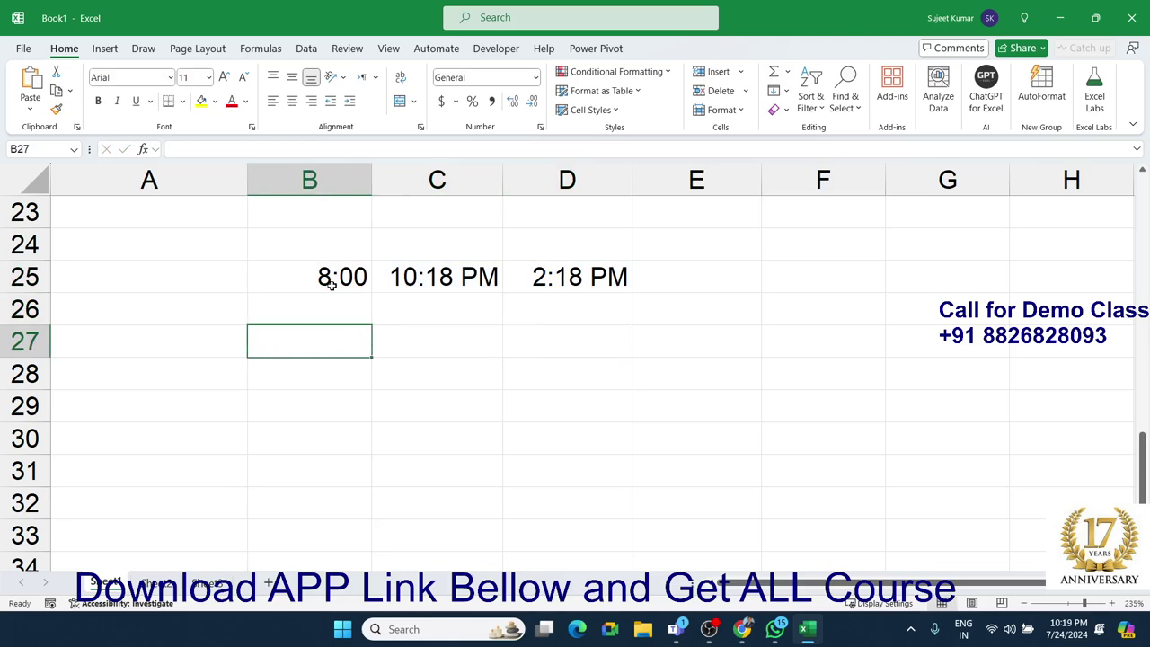
type("14:00")
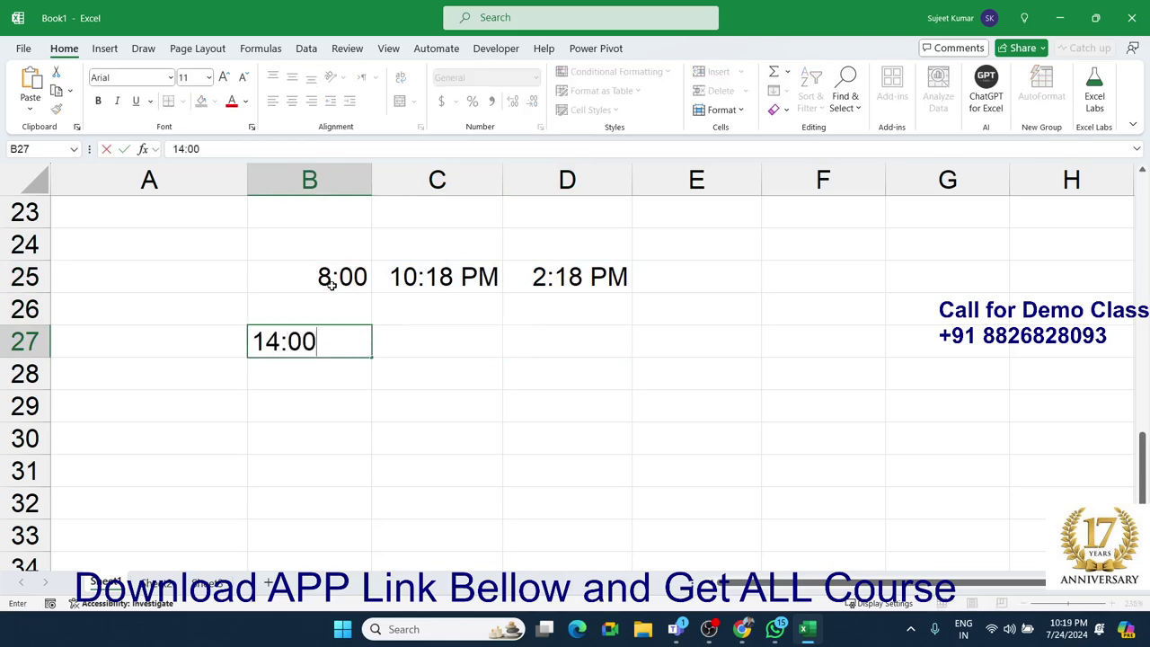
key("Right")
type("3:")
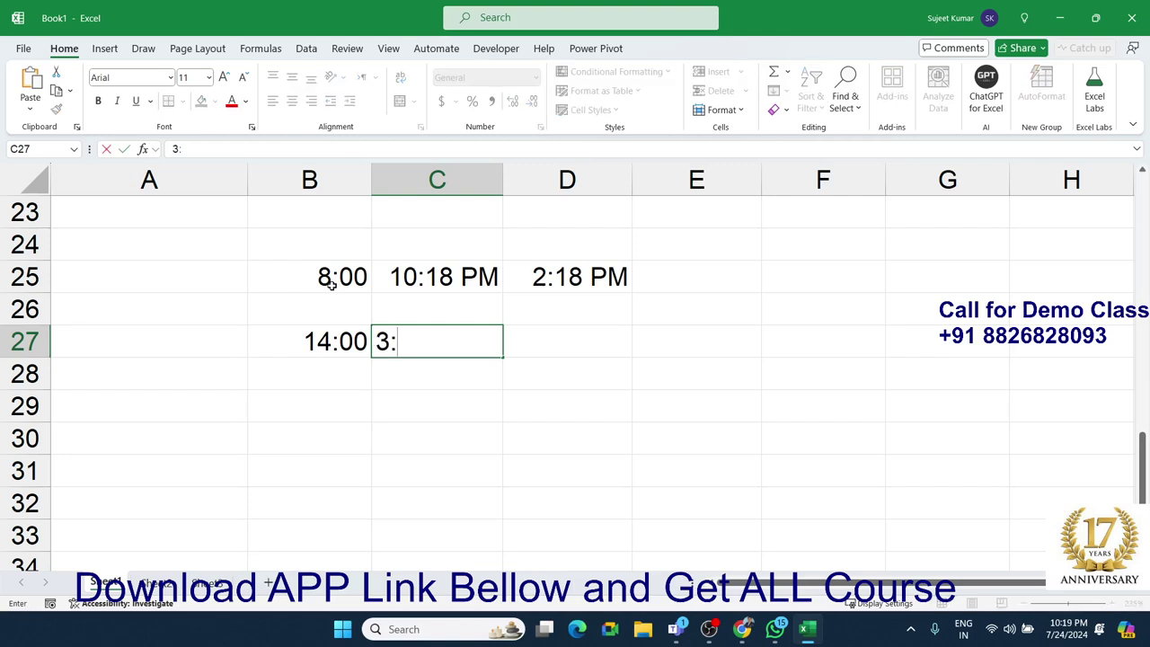
type("00")
key("Right")
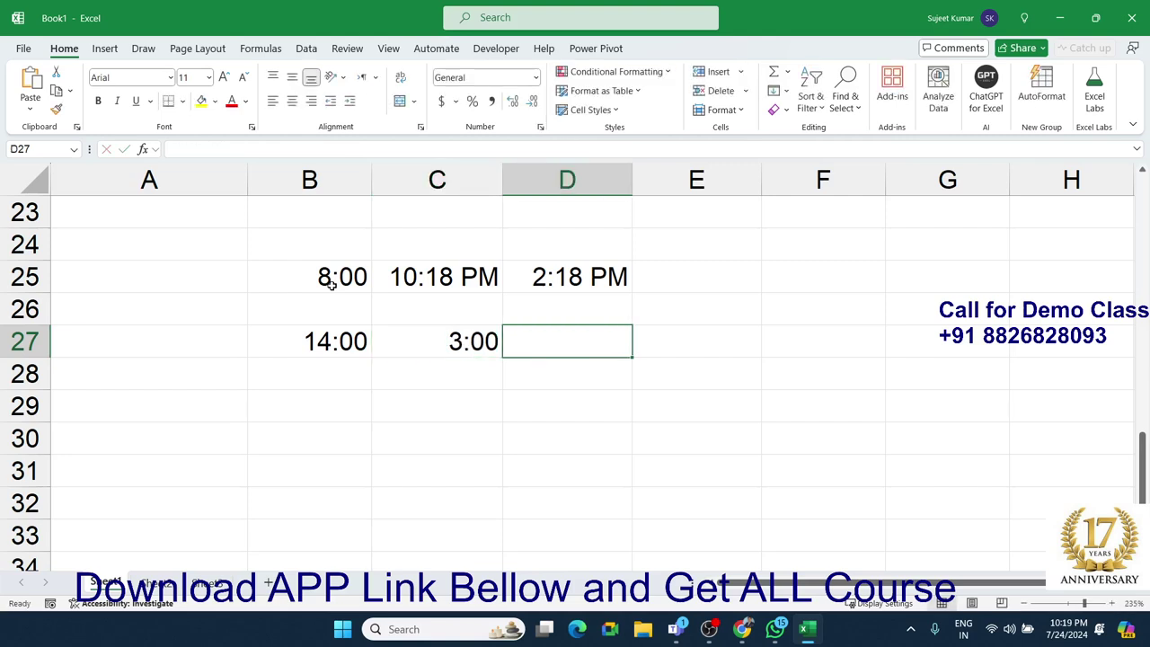
key("Left")
key("shift+Left")
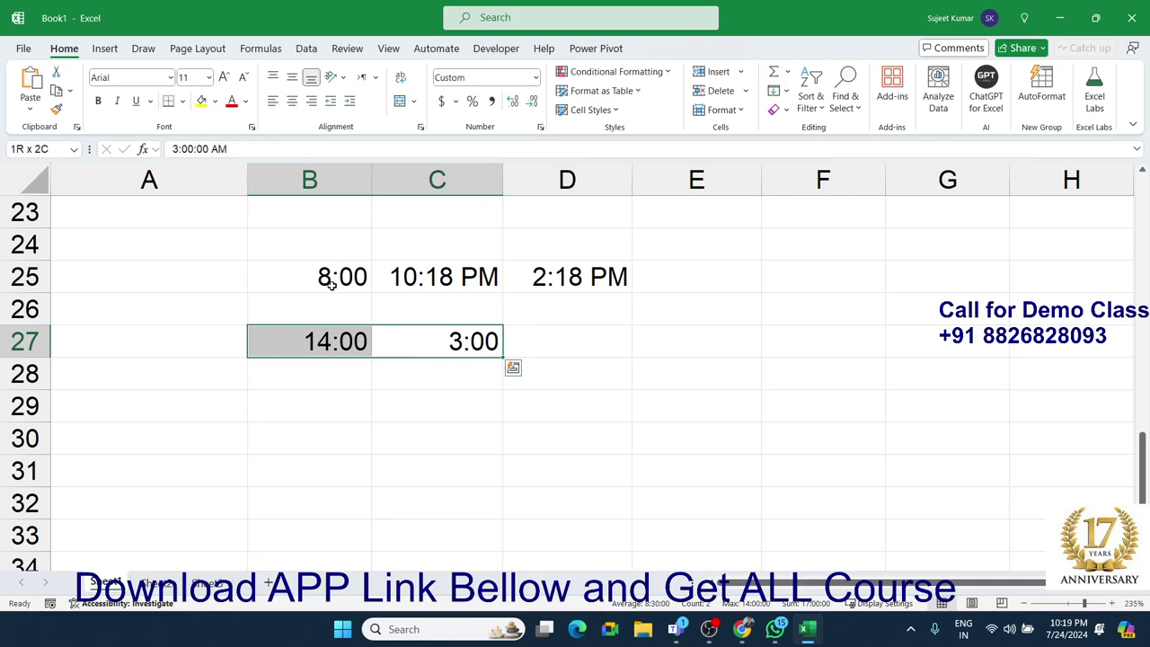
key("Delete")
key("shift+Right")
key("Left")
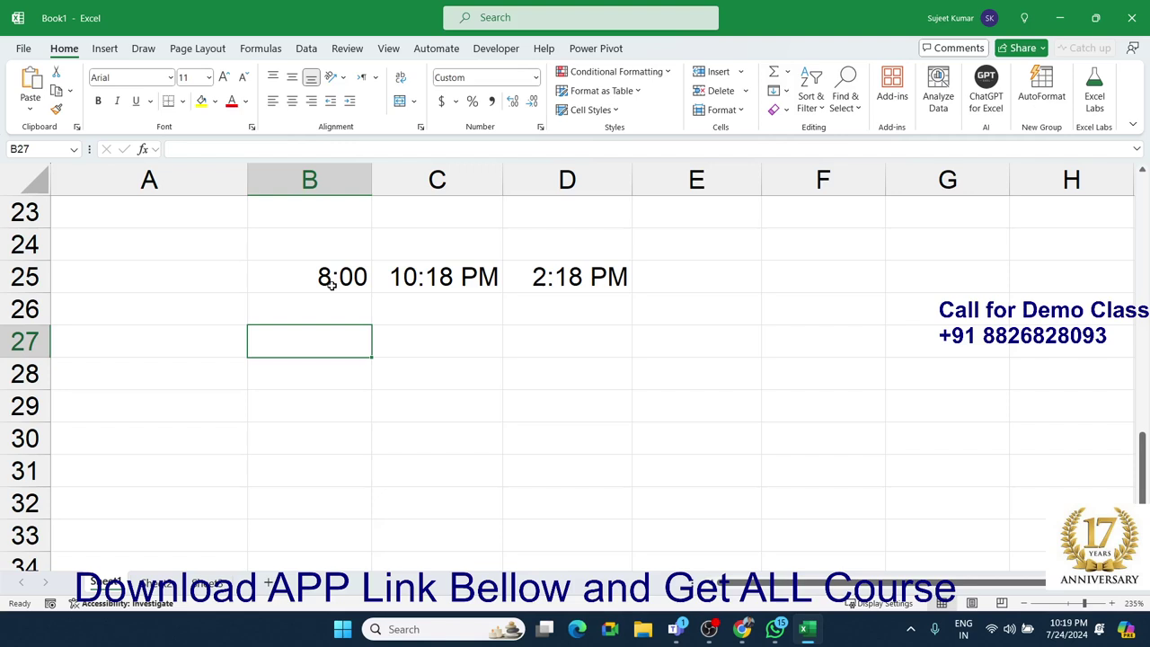
- Enter 7/24 14:00 in B27, 7/25/2024 3:00 in C27, and =C27-B27 in D27
type("7/24")
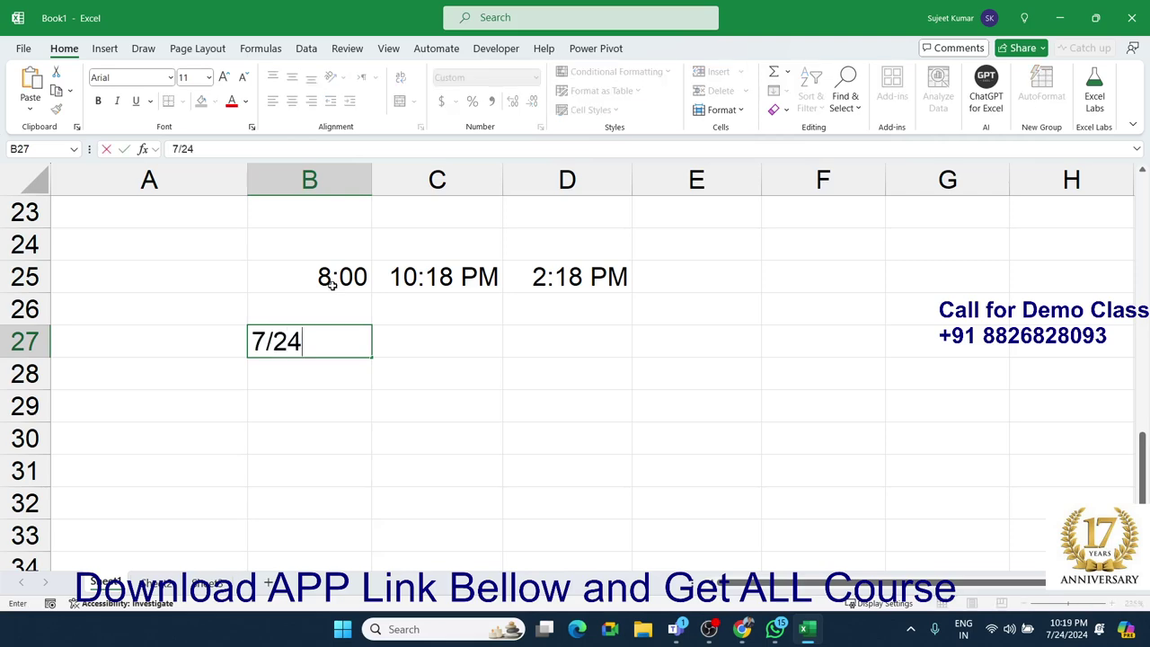
type(" 14")
type(":00")
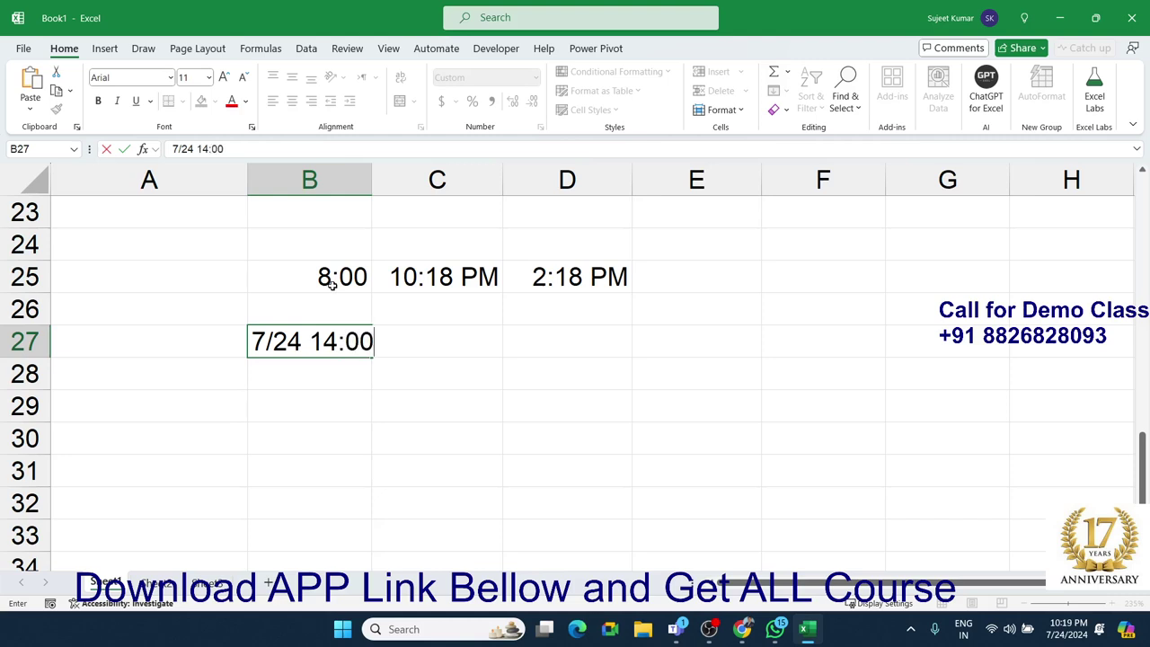
key("Tab")
type("7/")
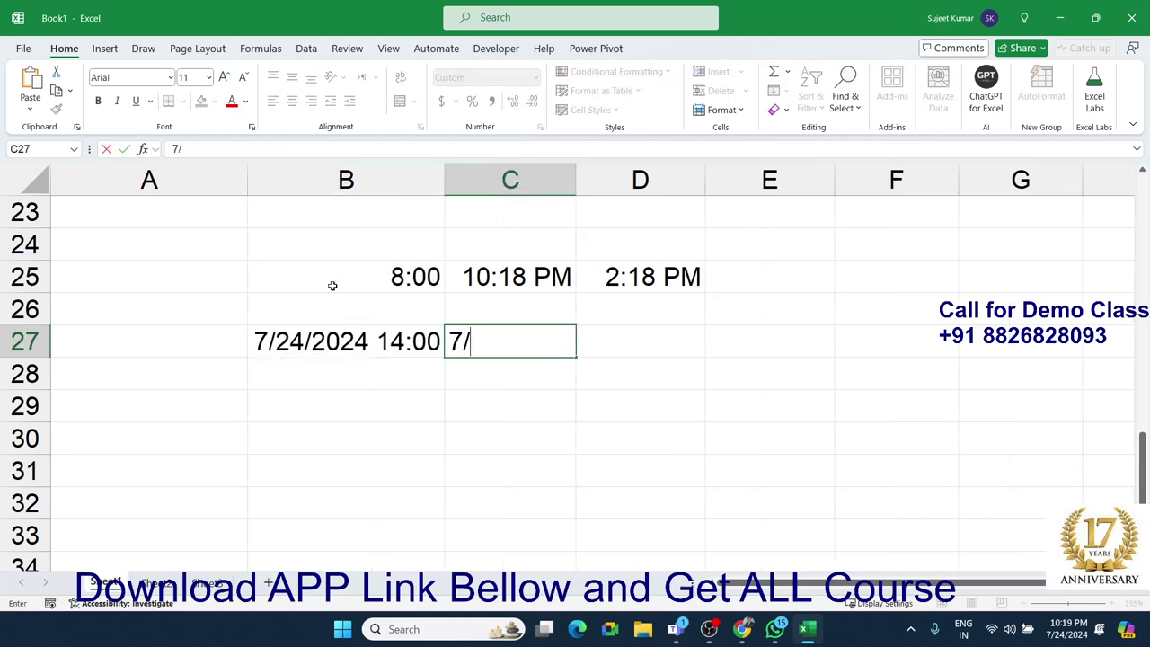
type("25/2024")
type(" 3")
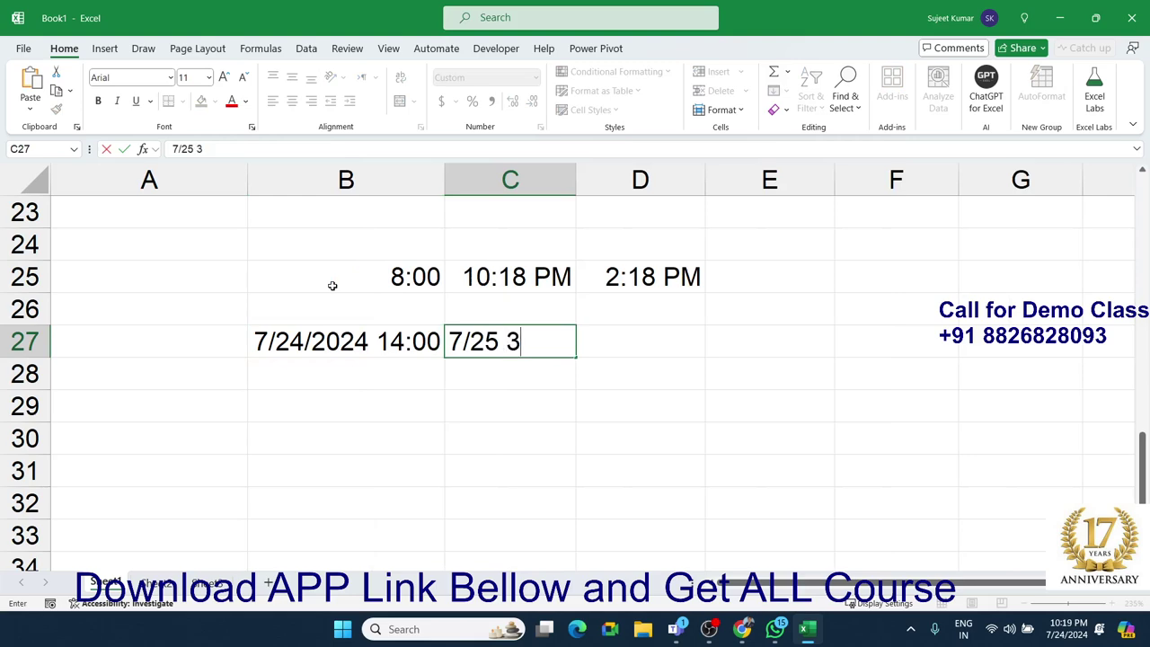
type(":00")
key("Tab")
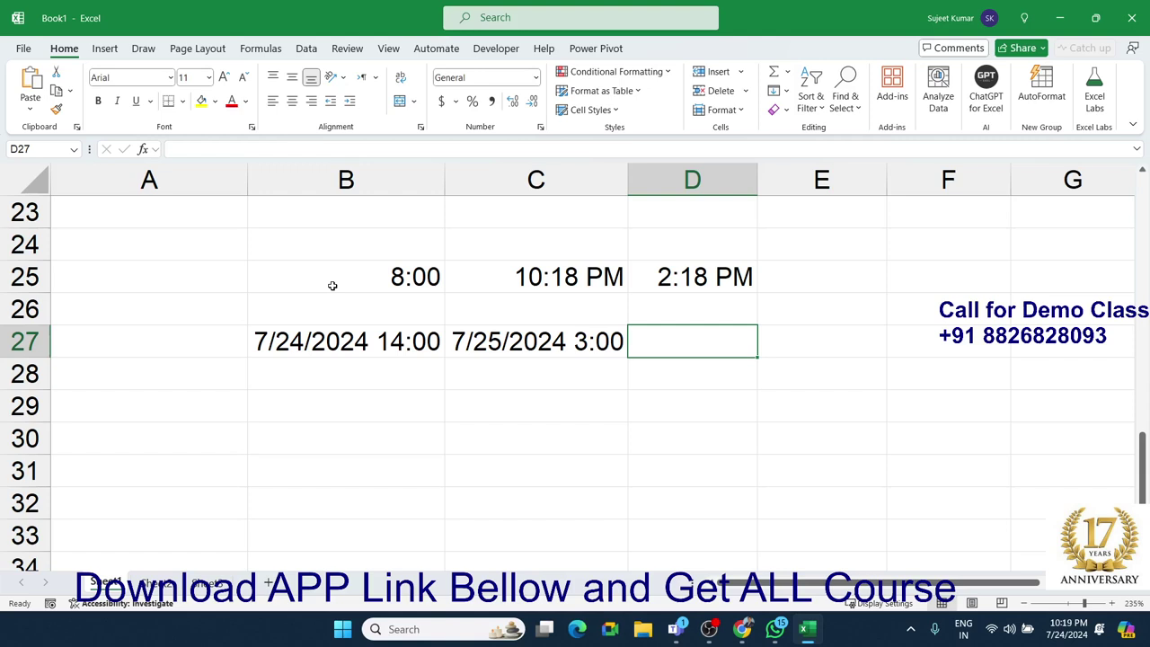
type("=")
key("Left")
type("-")
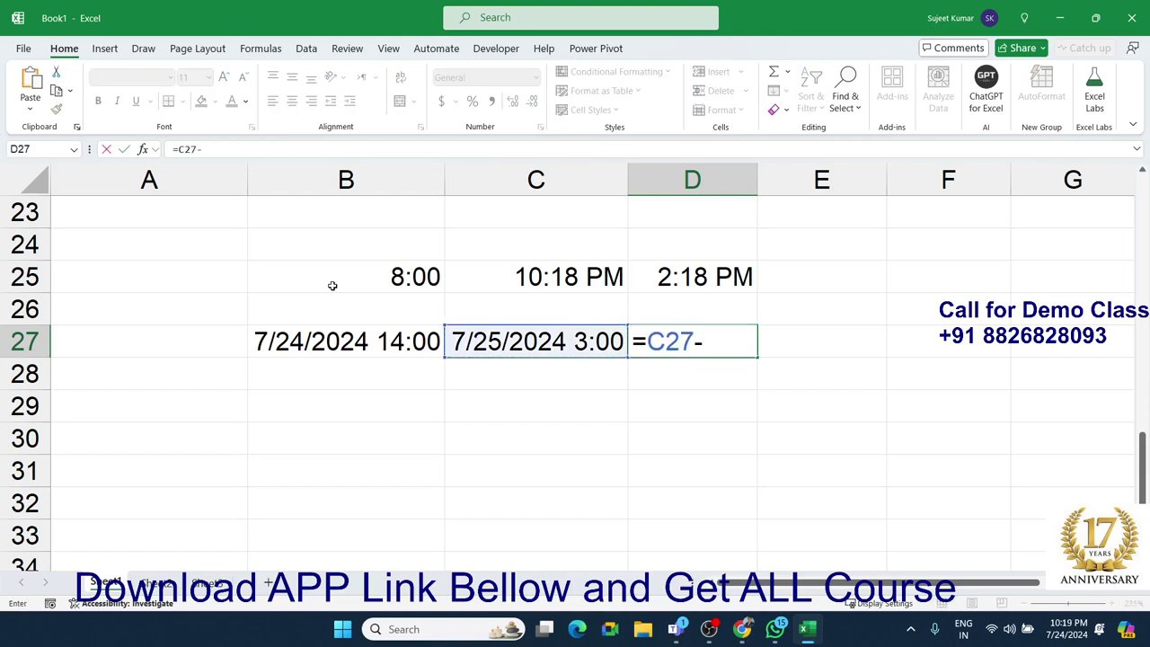
key("Left")
key("Left")
key("Left")
key("Right")
key("shift+Return")
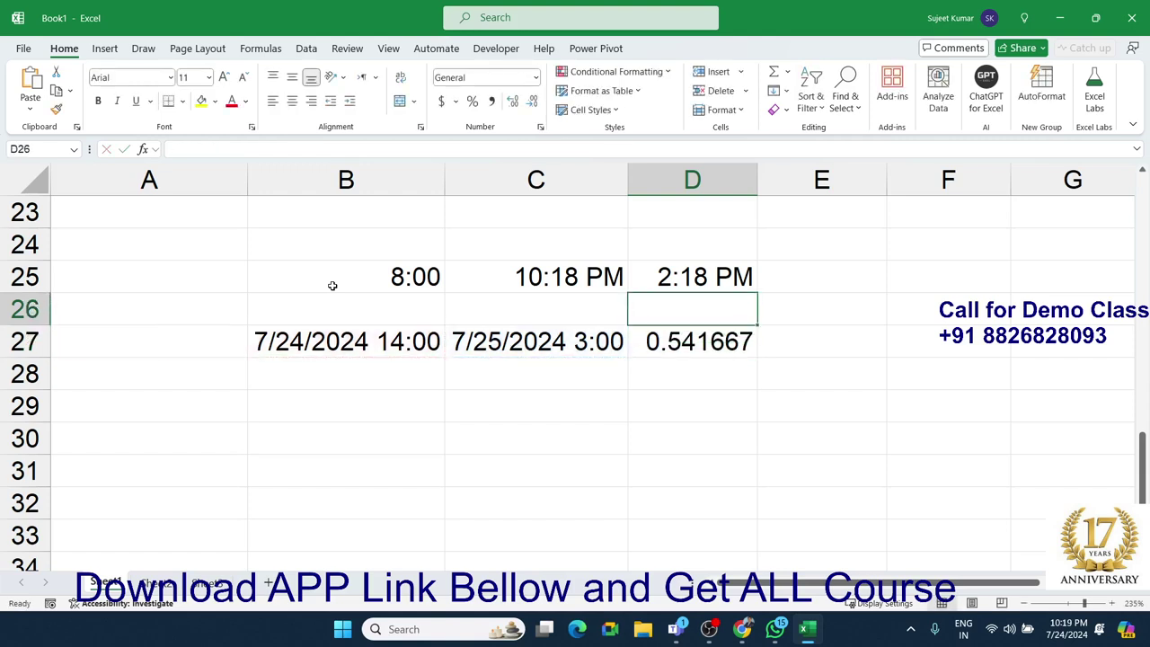
- Format D27 with the 37:30:55 elapsed-time format so it shows 13:00:00
key("Left")
key("Right")
key("Down")
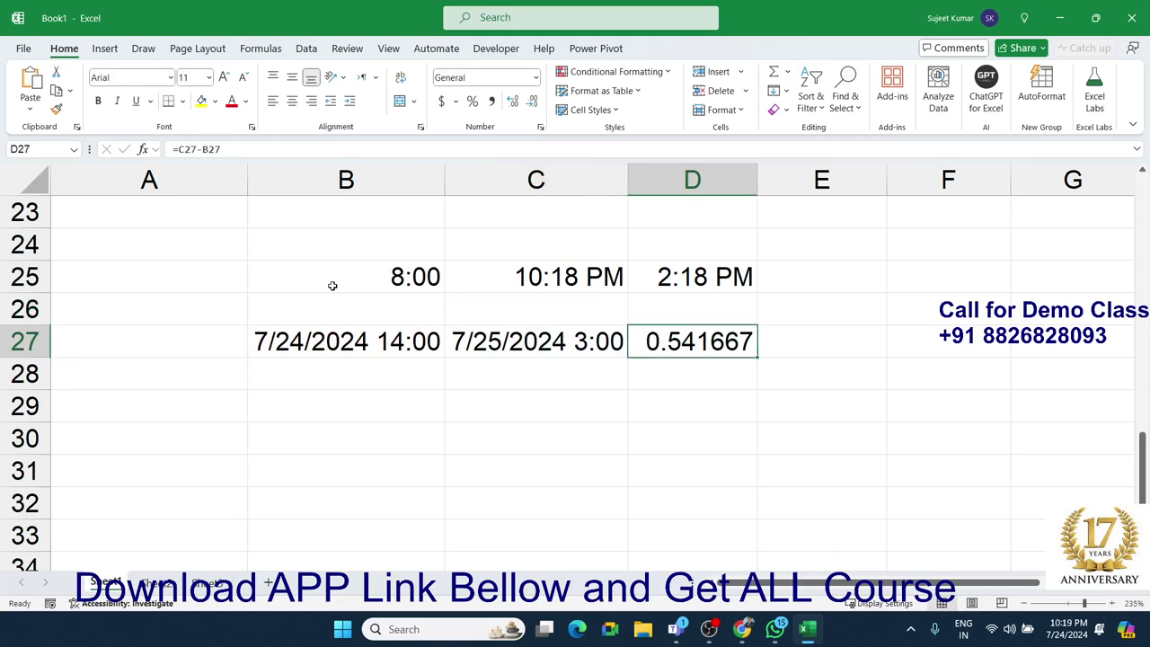
key("ctrl+shift+2")
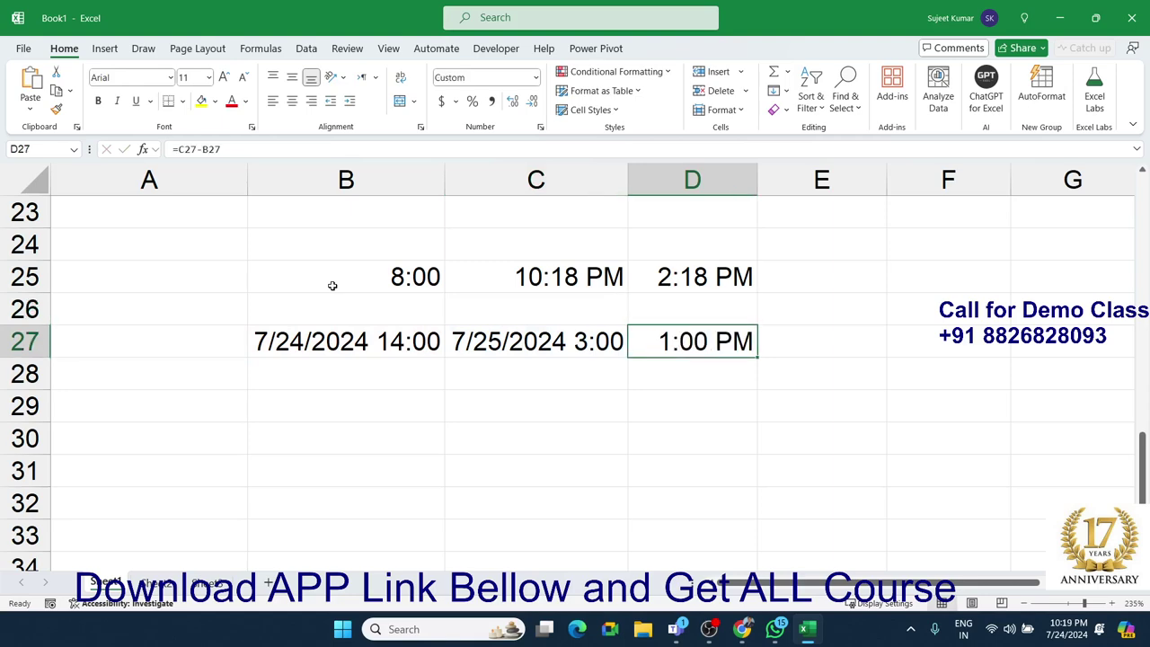
left_click(539, 127)
left_click(332, 354)
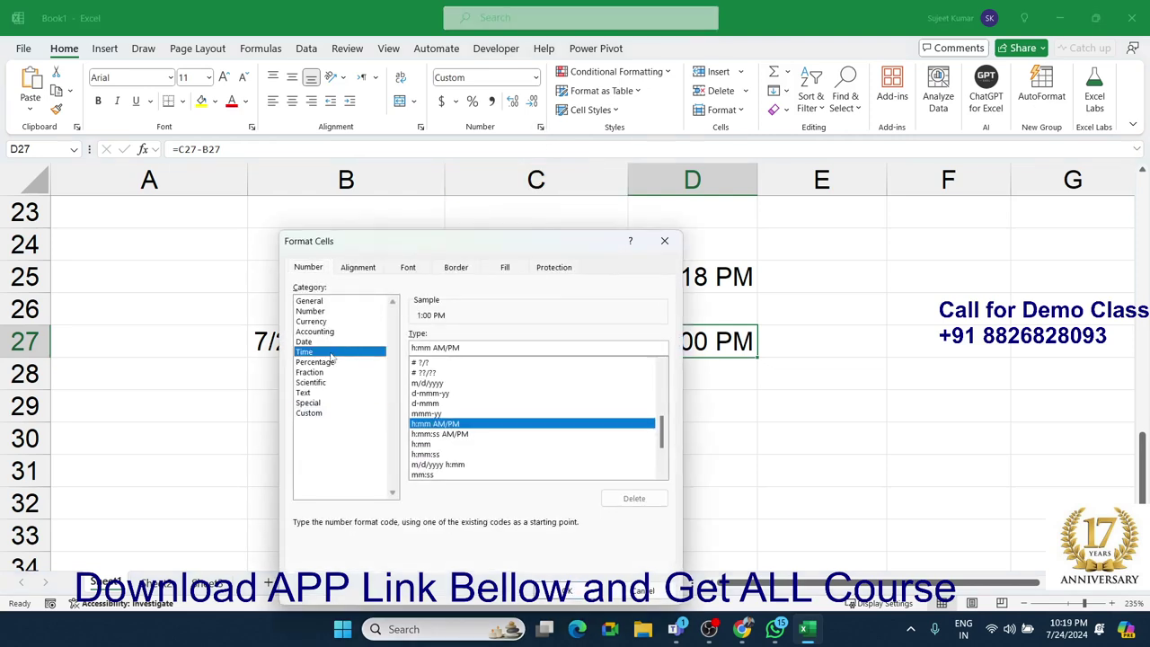
left_click(449, 408)
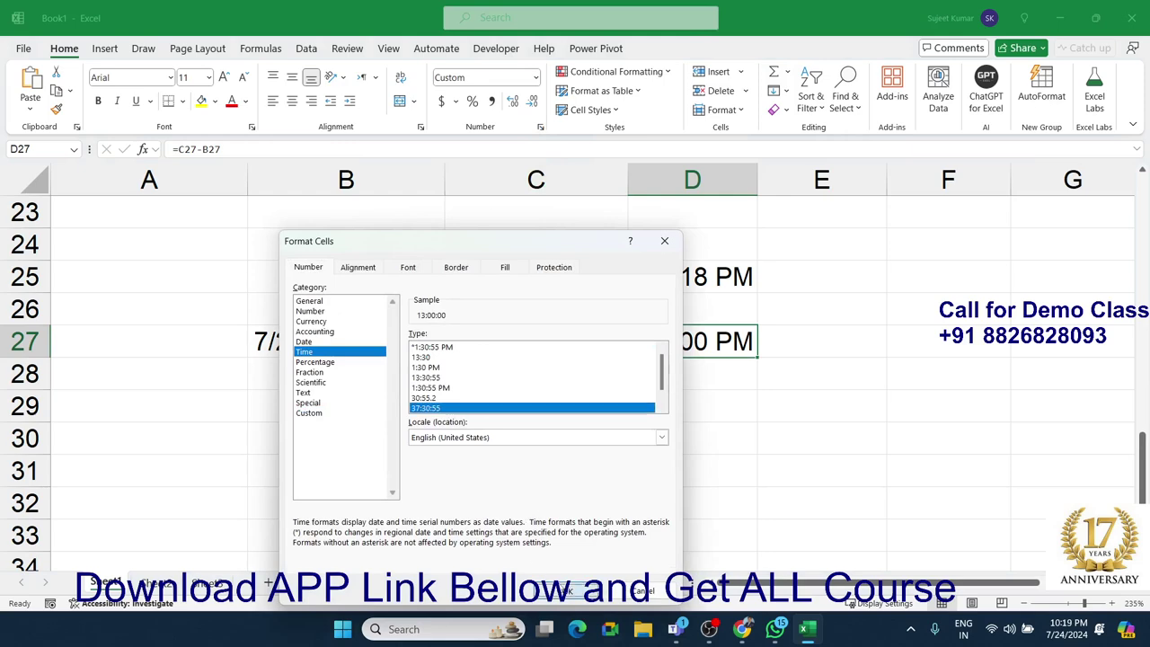
left_click(559, 590)
left_click(485, 503)
scroll(359, 423, "down", 2)
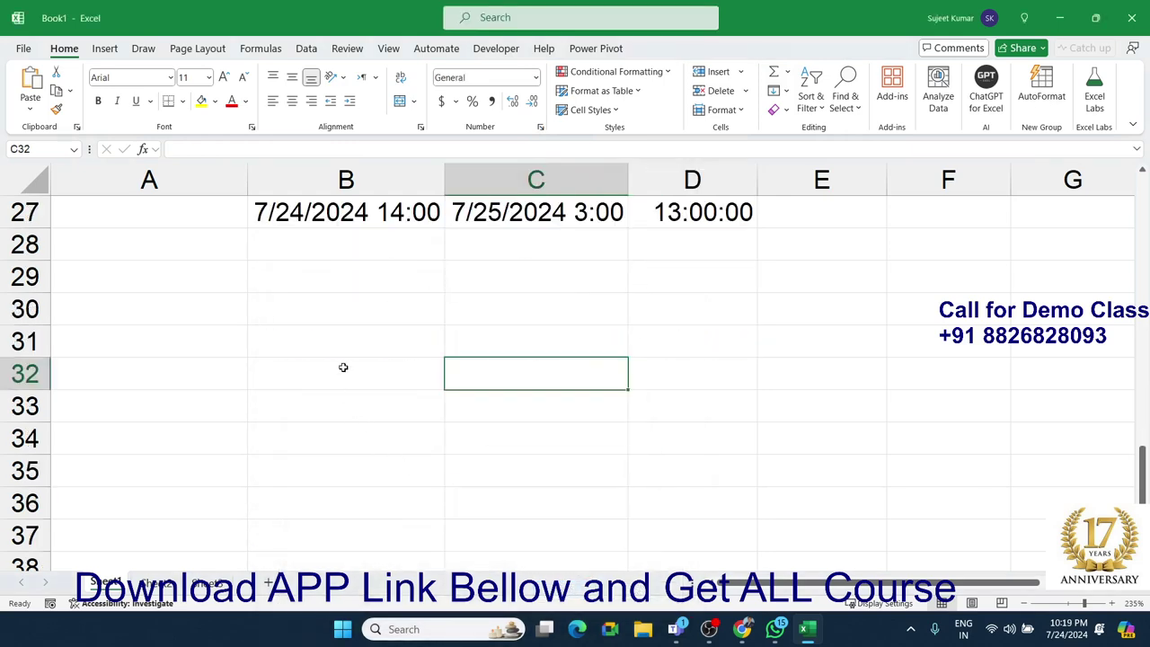
left_click(333, 321)
- Enter 1/1 in B30 and today's date, 7/24/2024, in C30
type("1")
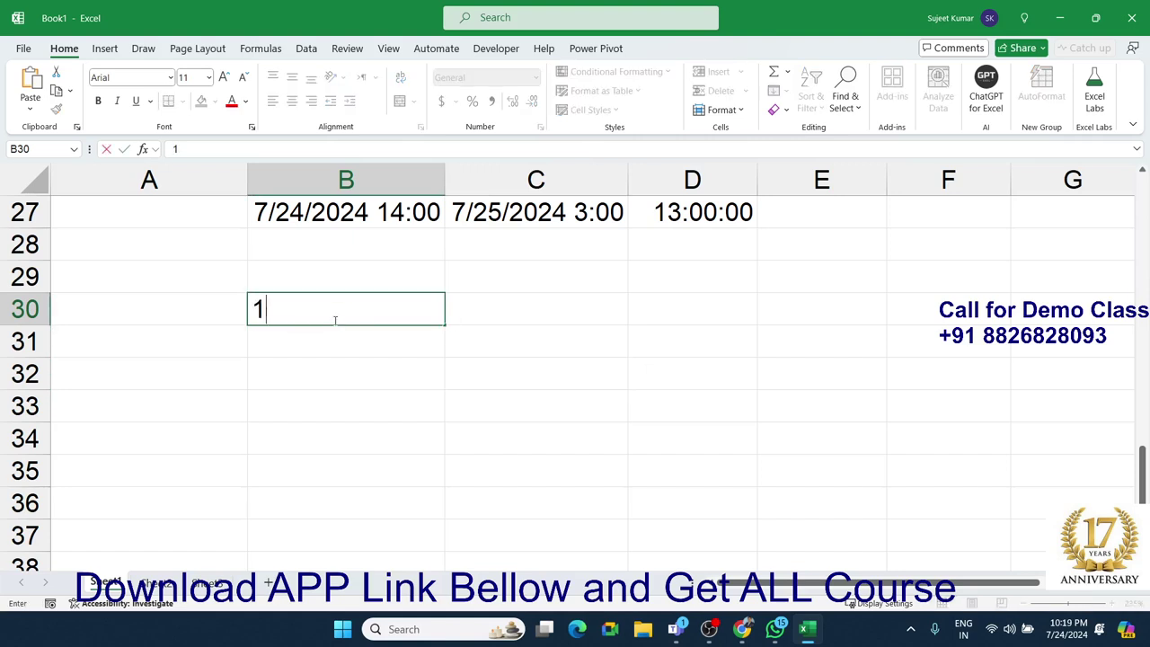
type("/1")
key("Tab")
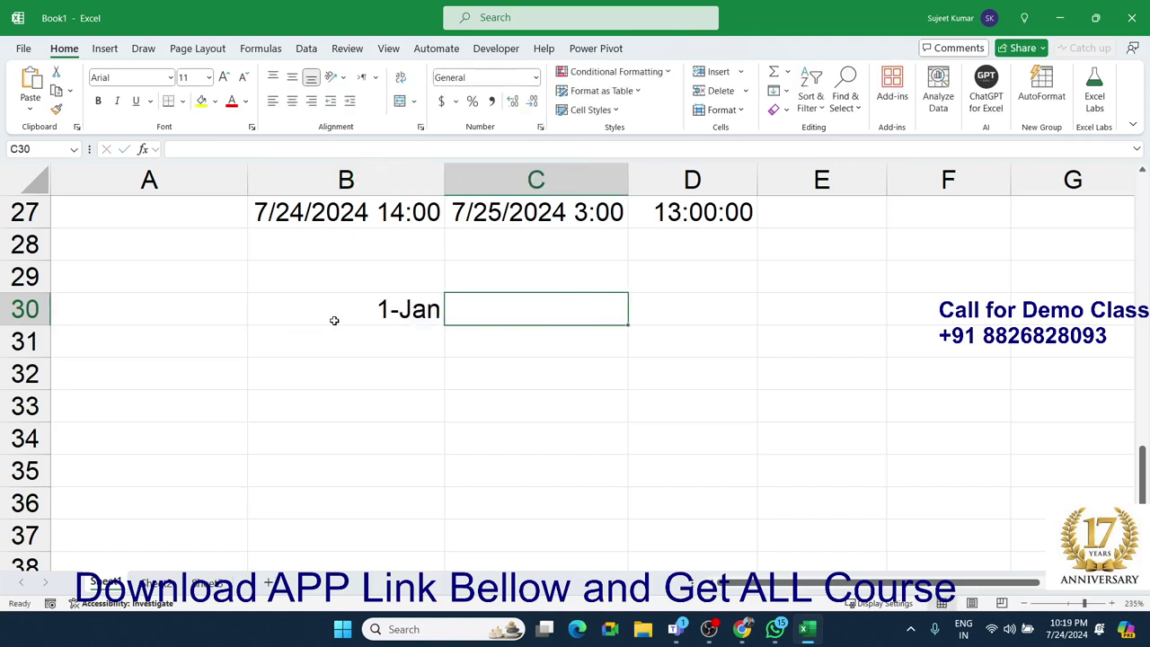
key("ctrl+shift+semicolon")
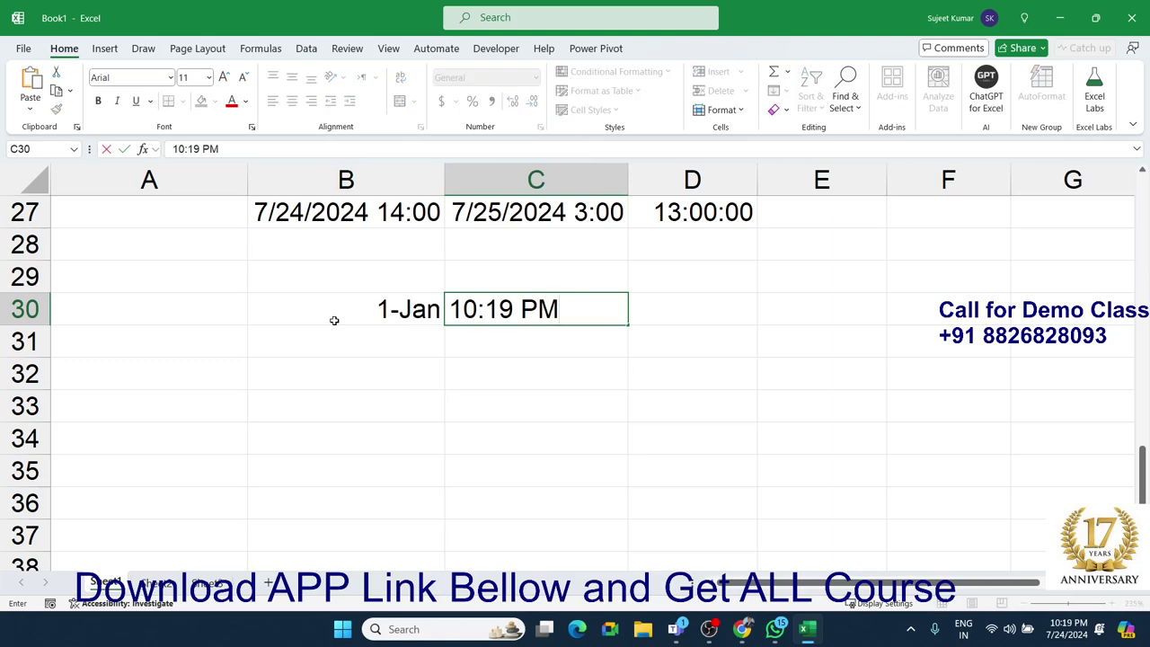
key("Escape")
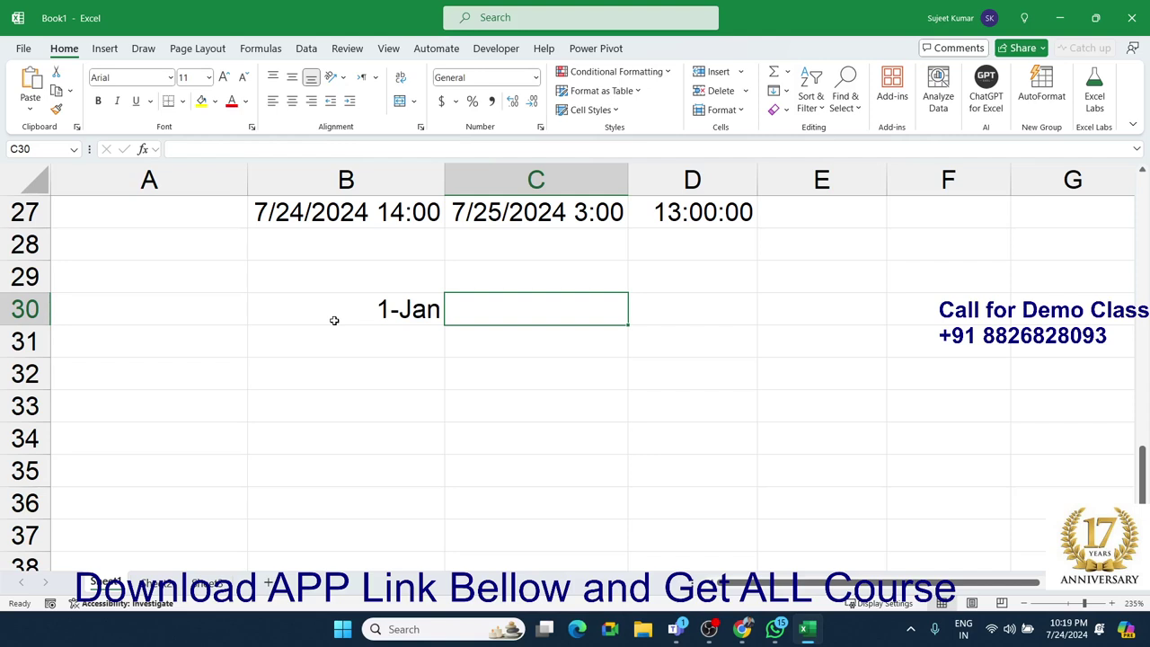
key("ctrl+semicolon")
key("Tab")
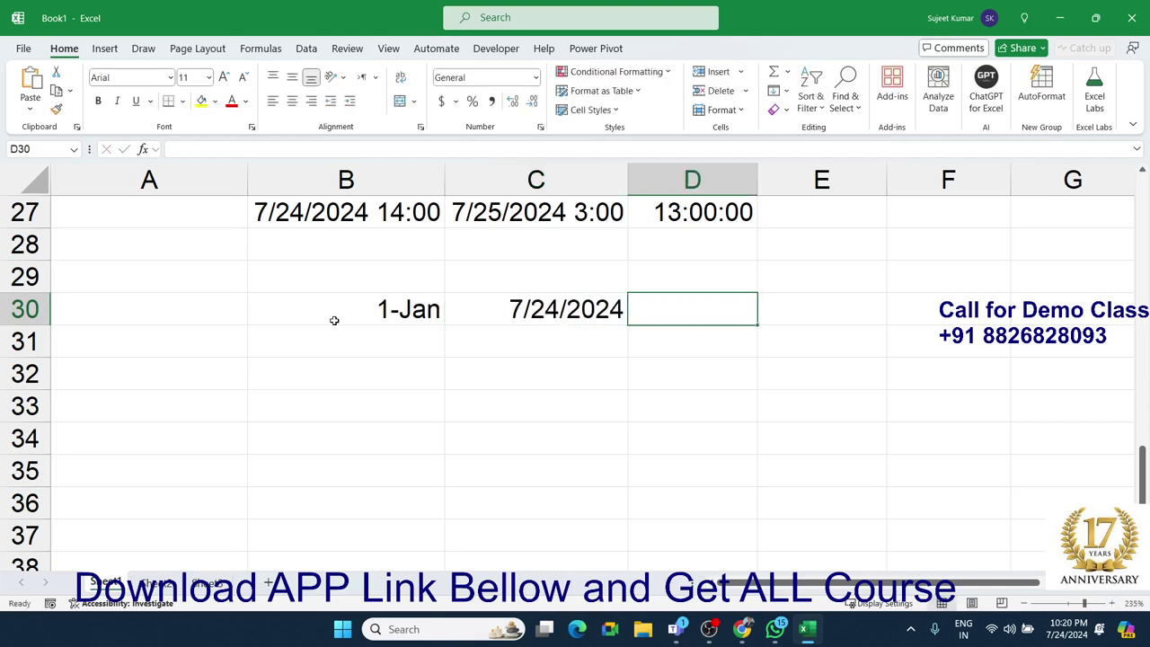
- Enter =YEARFRAC(B30,C30) in D30 and show it in Percent Style as 56%
type("=yea")
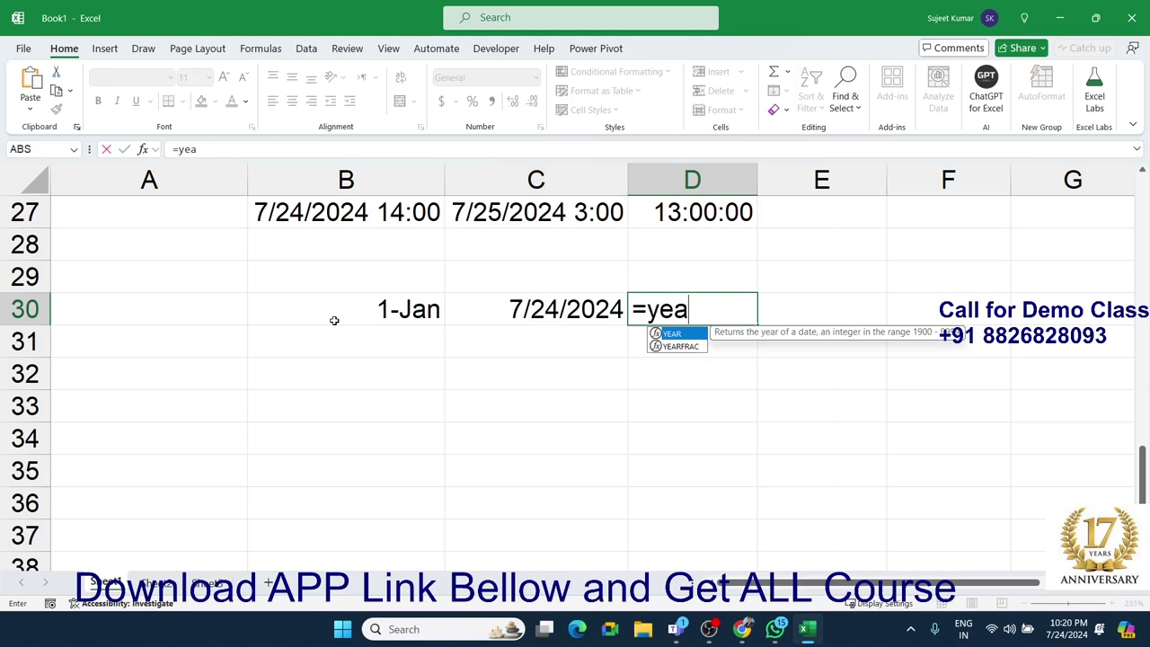
key("Down")
key("Tab")
key("Left")
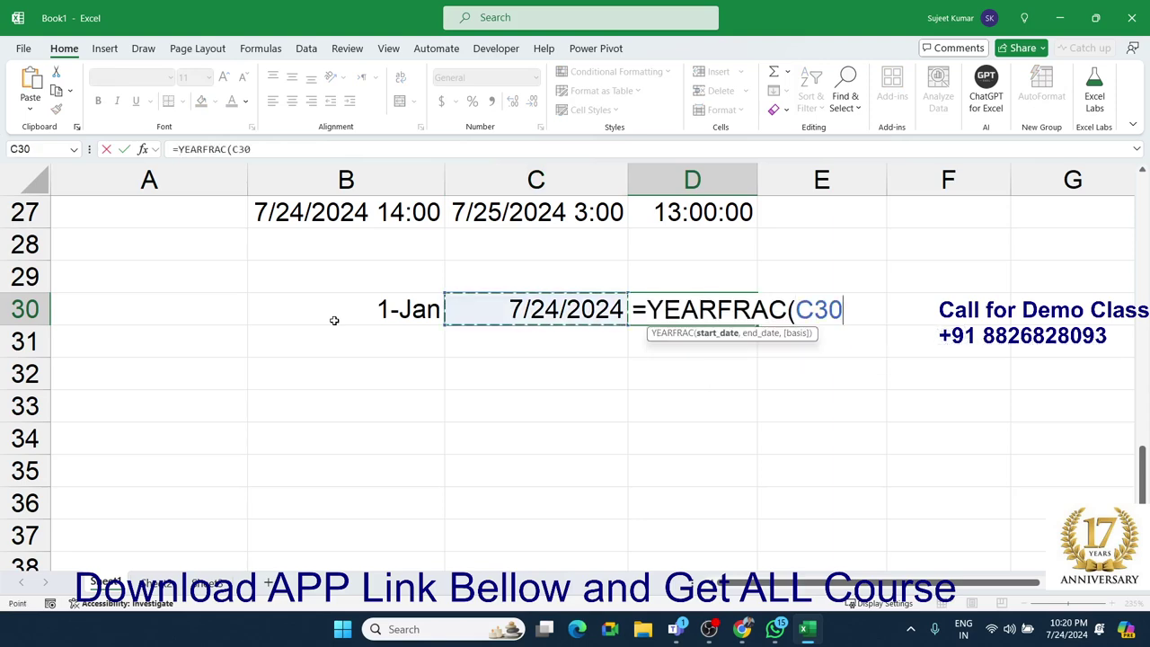
key("Left")
type(",")
key("Left")
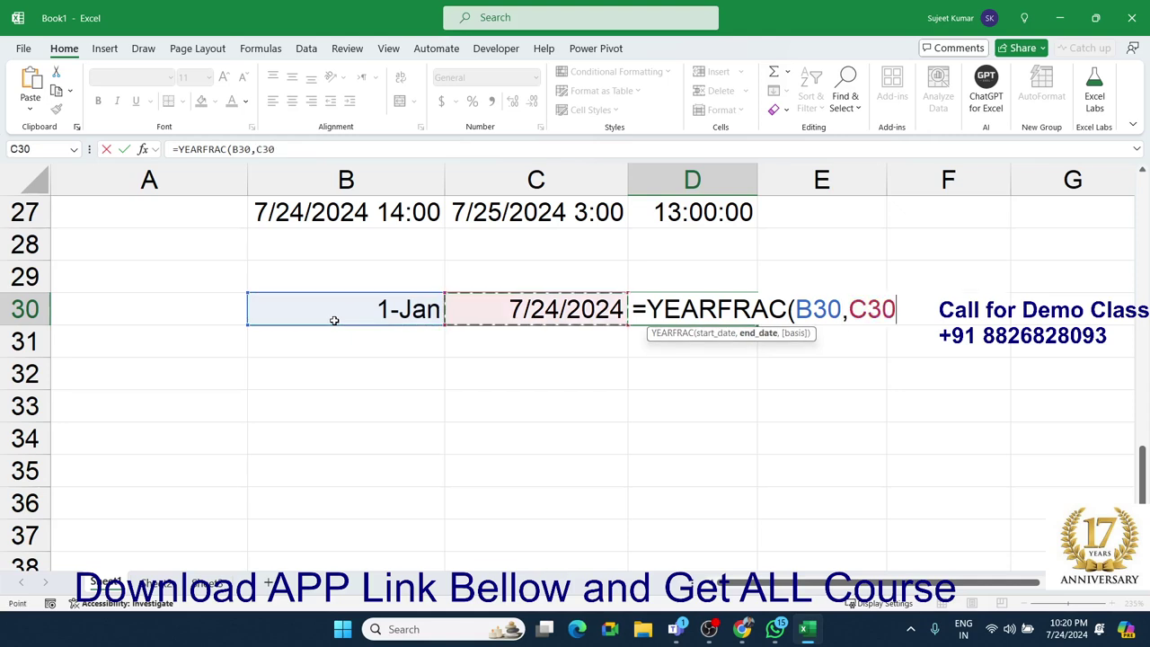
key("Return")
key("Up")
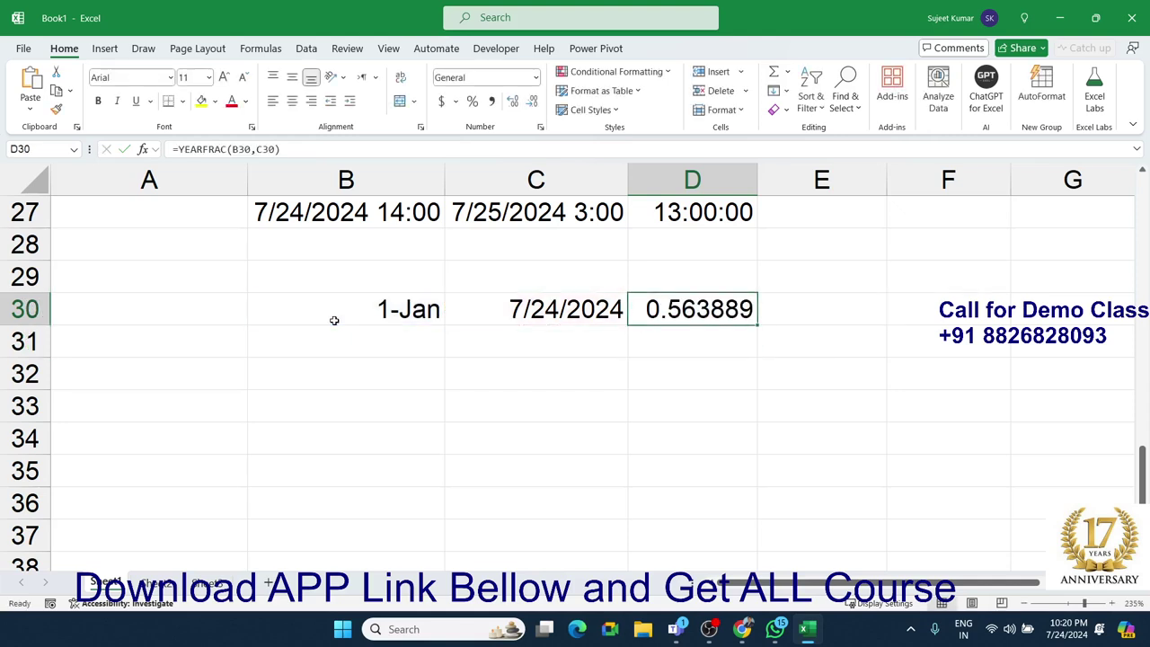
left_click(471, 101)
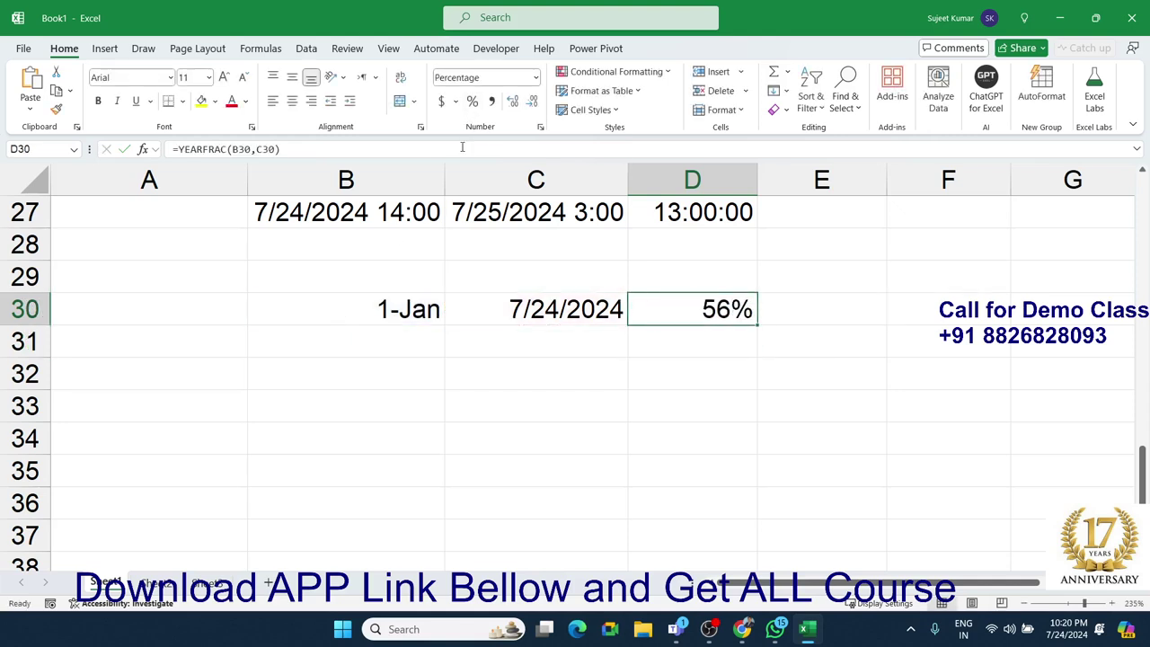
left_click(376, 310)
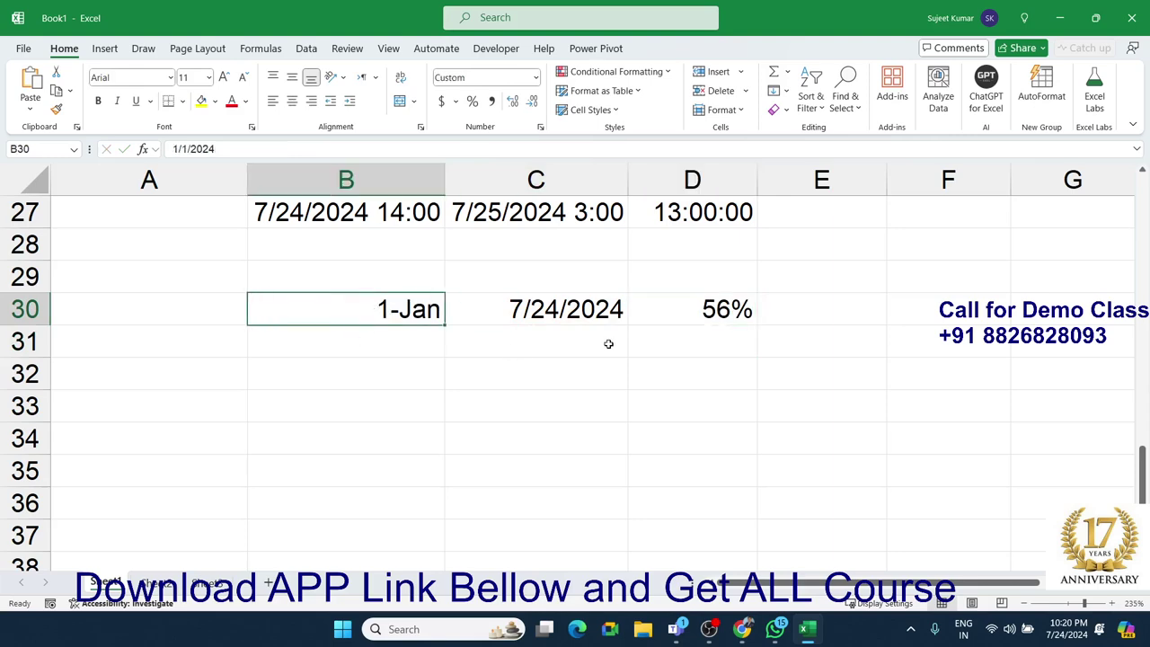
left_click(240, 359)
- Fill A32:A36 with a daily date series from 7/24/2024 to 7/28/2024
type("1/")
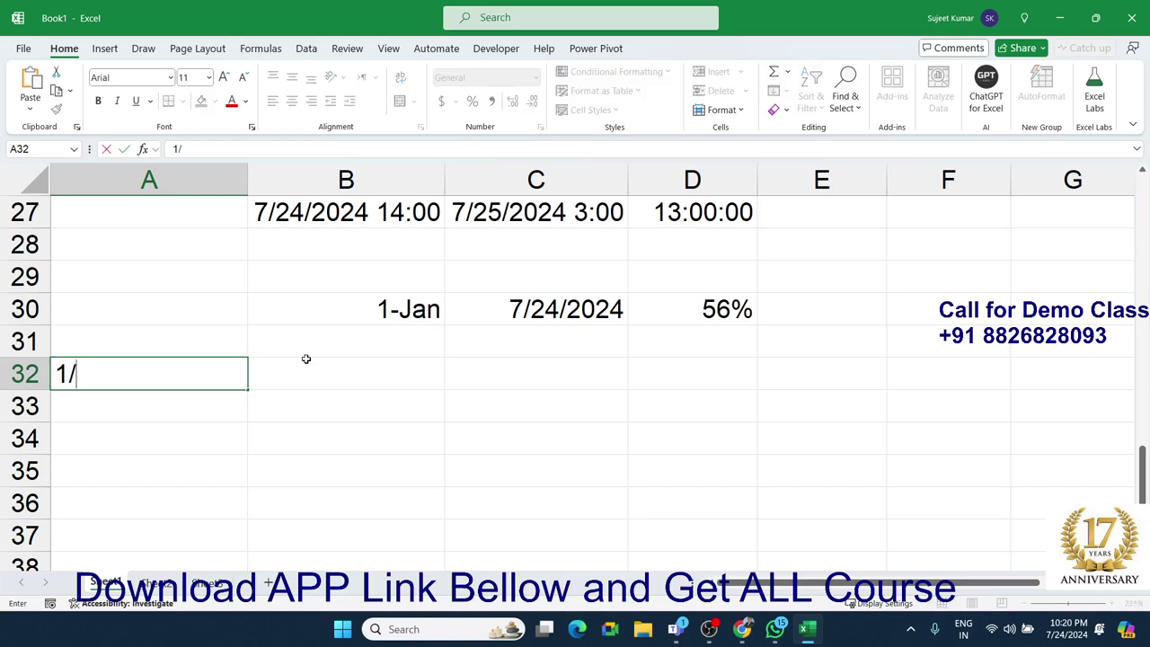
key("Escape")
key("ctrl+semicolon")
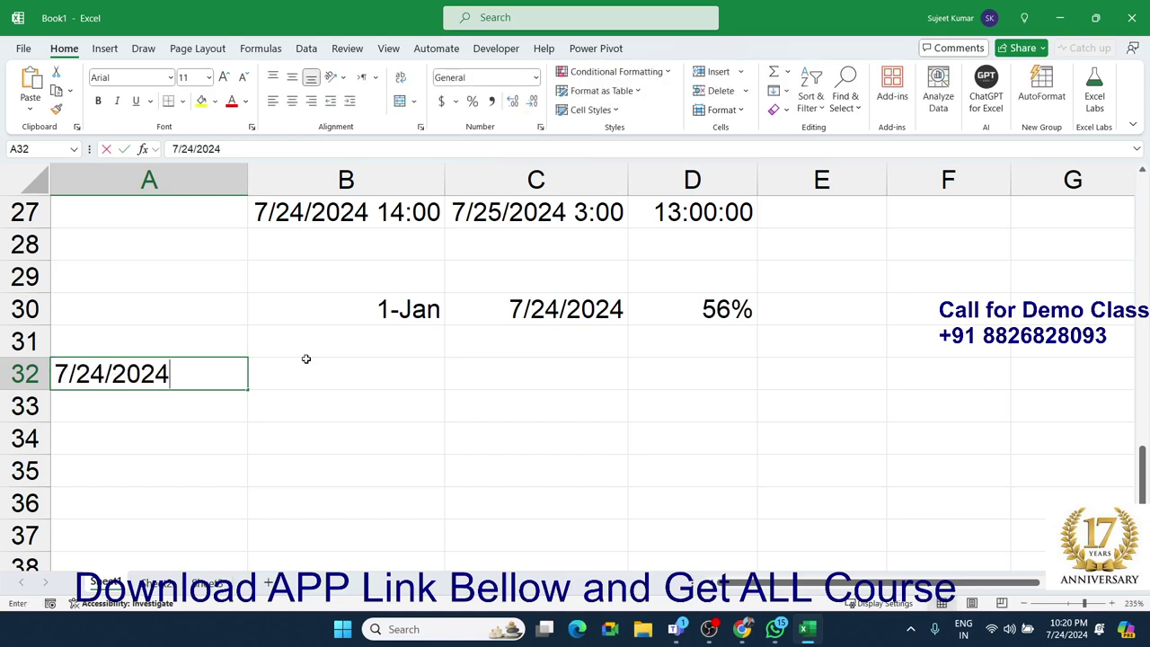
key("Return")
left_click(226, 371)
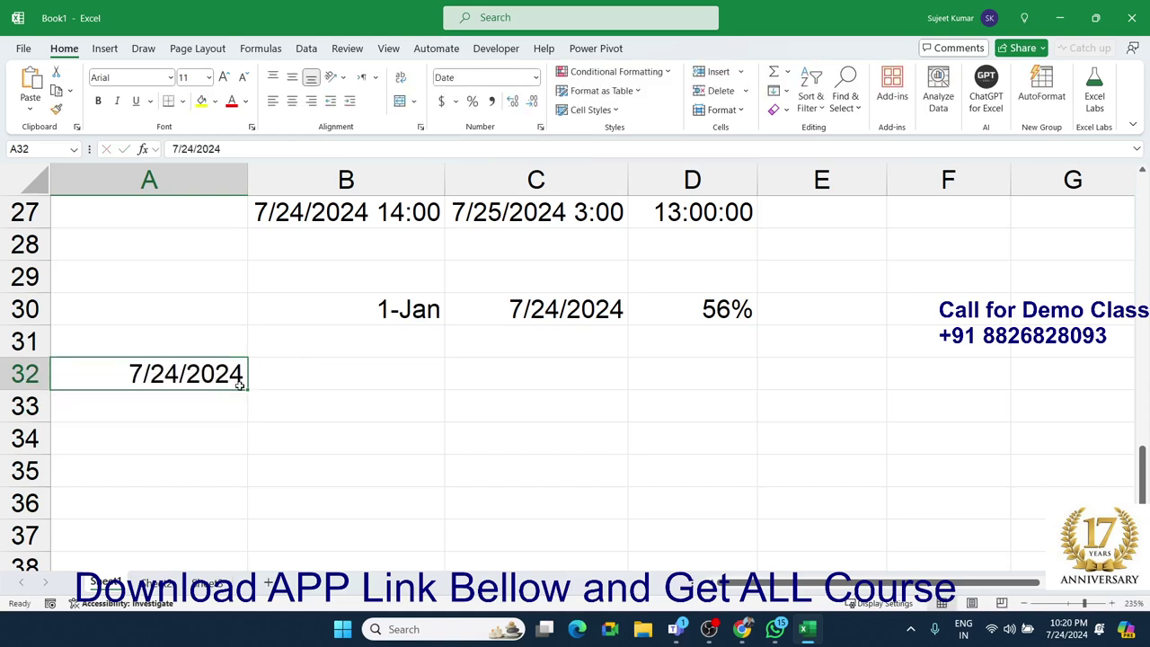
left_click_drag(246, 389, 241, 534)
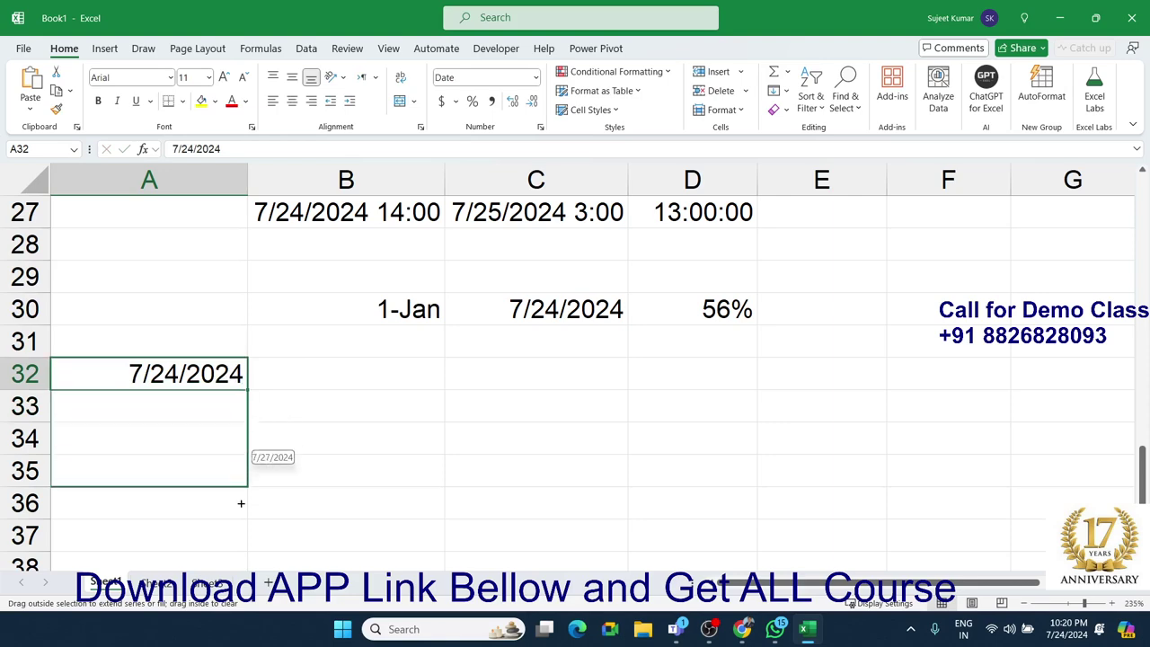
- Enter a WEEKDAY formula referencing A32 in B32
left_click(296, 377)
type("=")
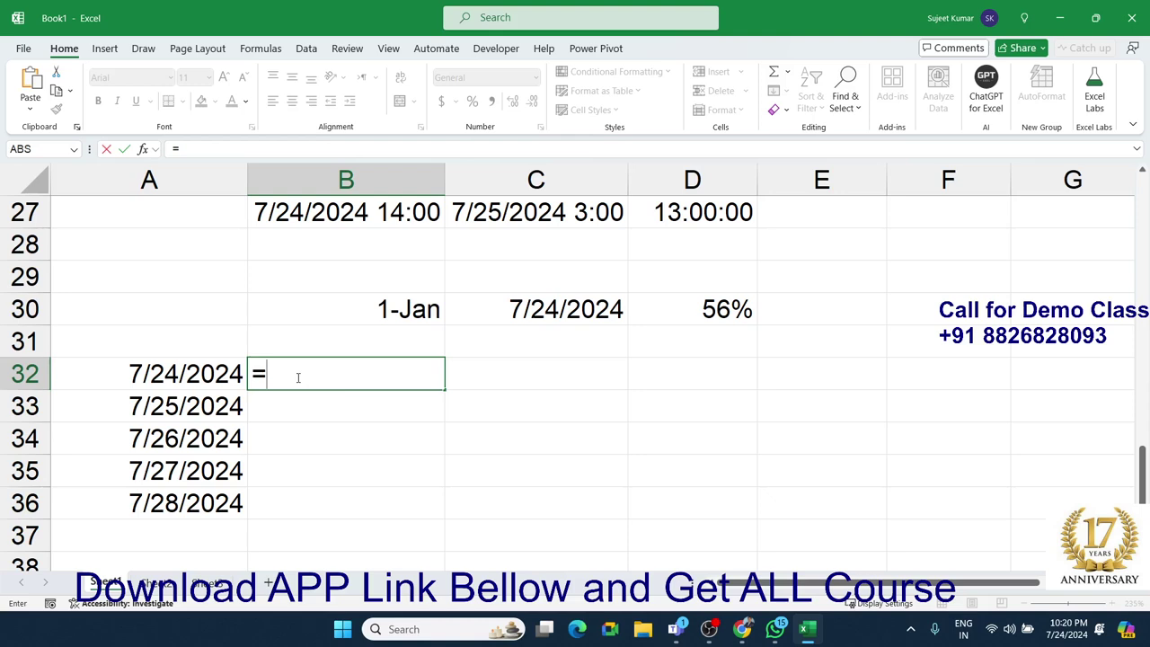
type("we")
key("Down")
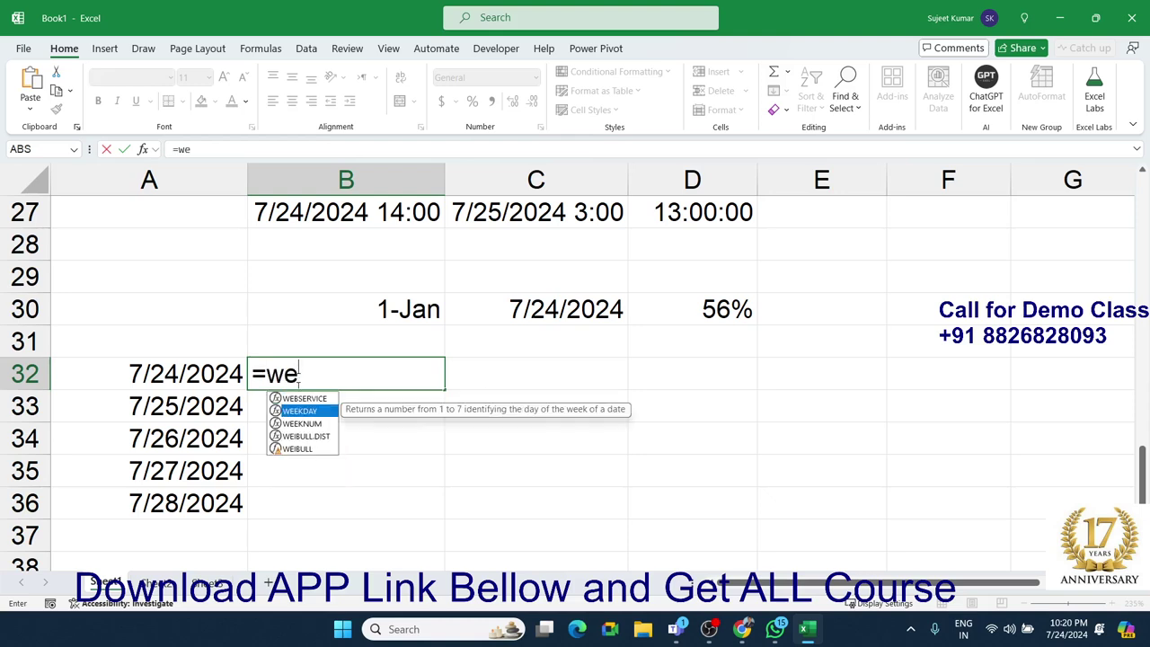
key("Tab")
key("Left")
key("Return")
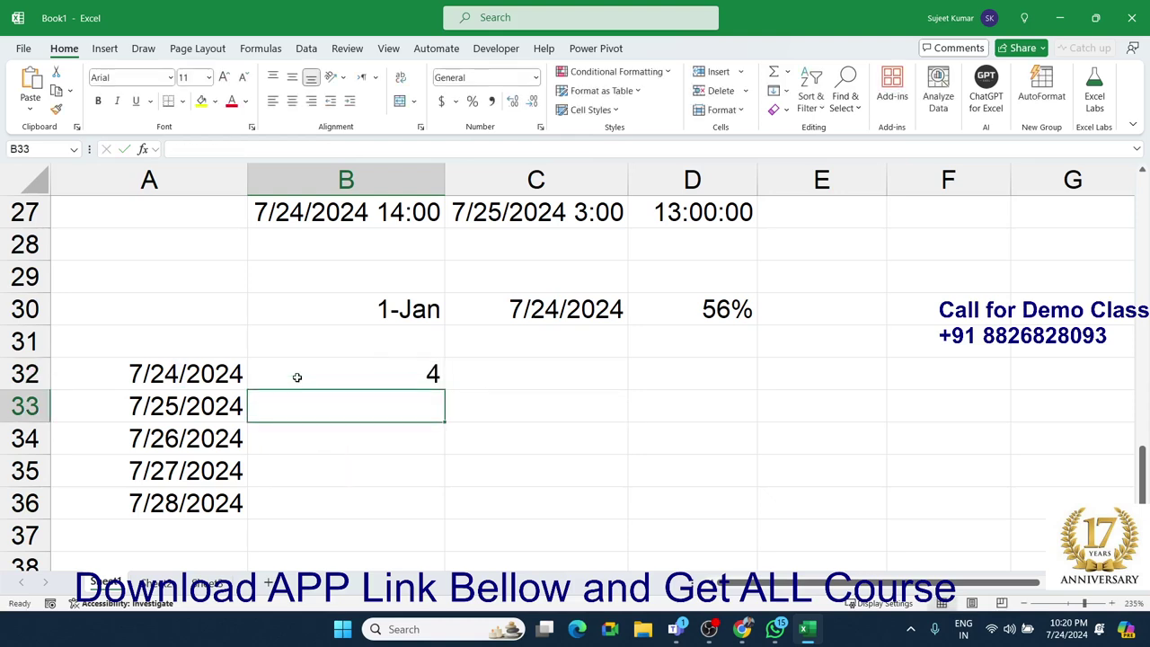
- Change B32 to =WEEKDAY(A32,2) and fill it down to B36, returning 3 to 7
left_click(375, 381)
double_click(418, 377)
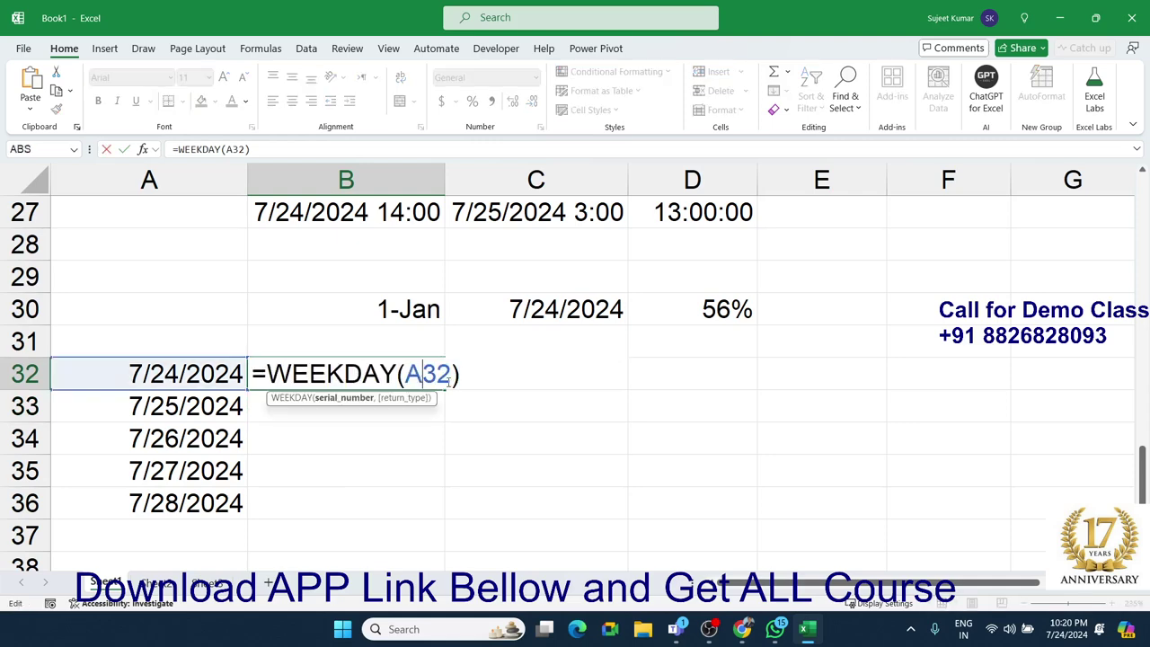
key("Right")
key("Right")
type(",2")
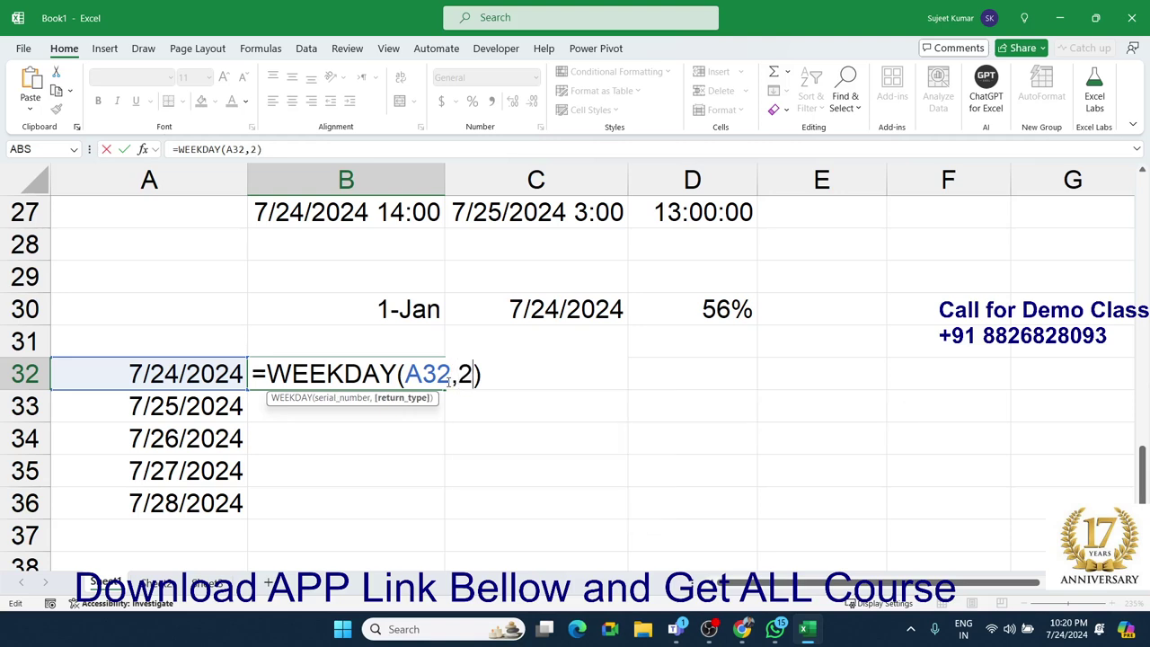
key("Return")
left_click(424, 373)
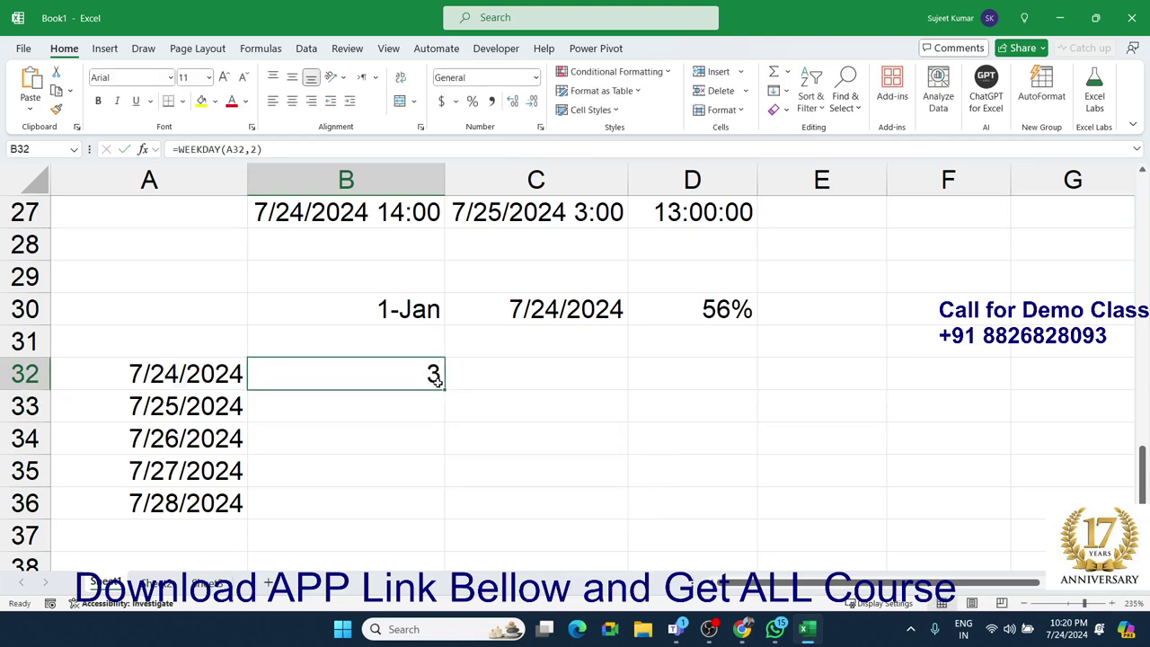
double_click(444, 388)
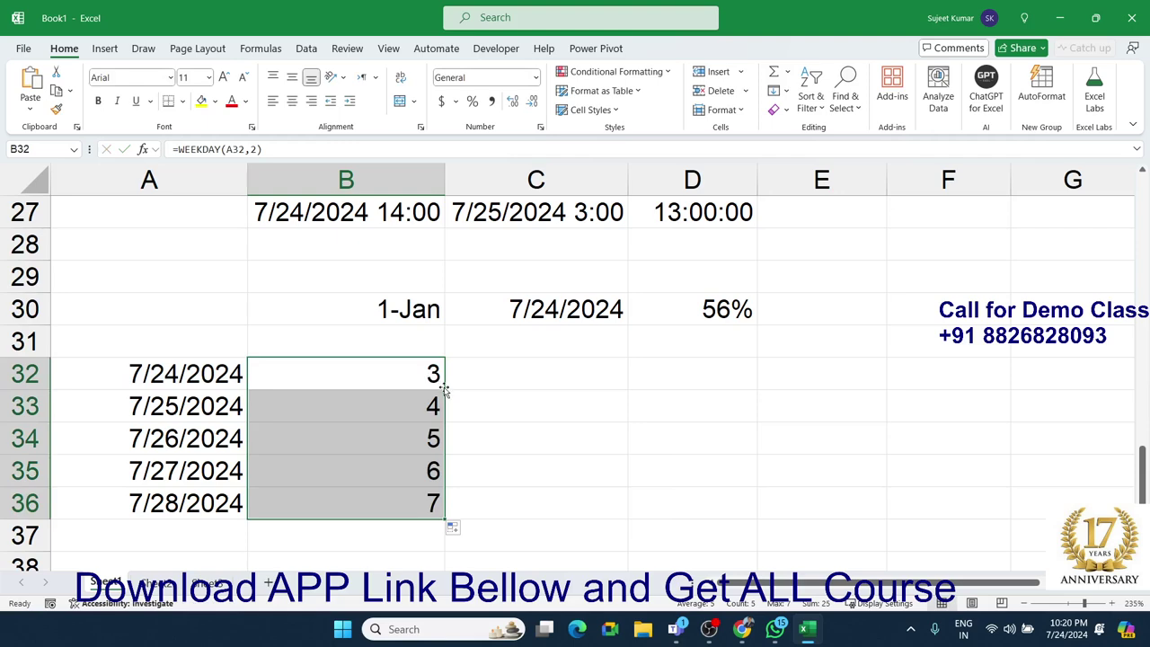
- Enter =TEXT(A32,"DDD") in C32 to show the date's day name
left_click(476, 381)
type("=")
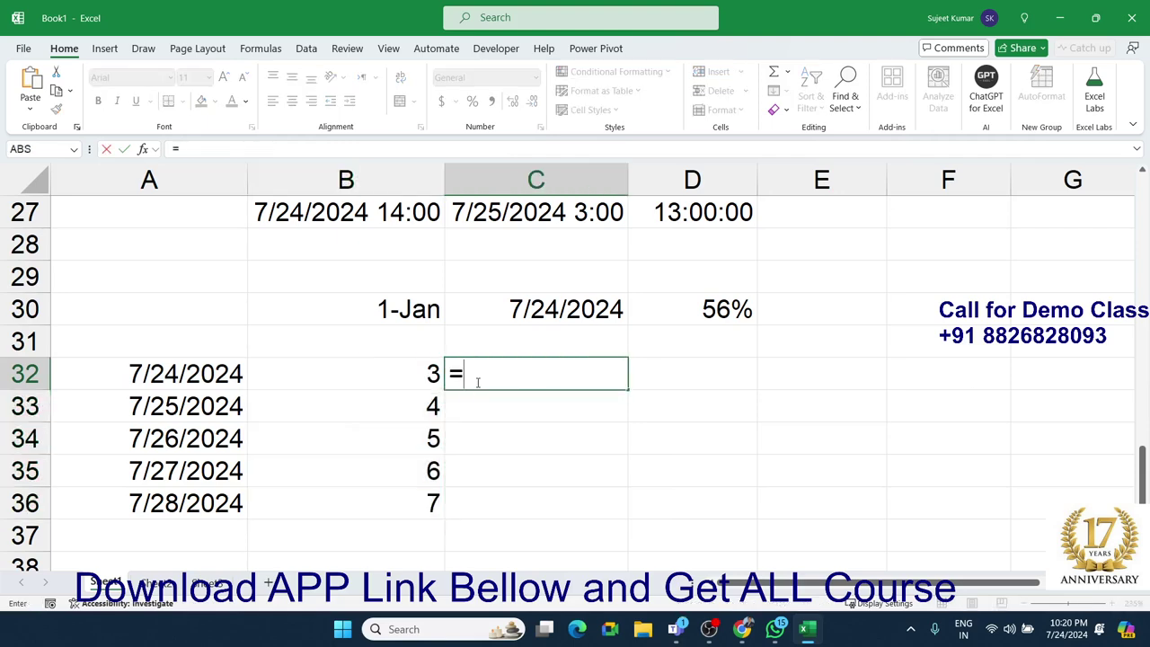
type("te")
key("Tab")
key("Left")
key("Left")
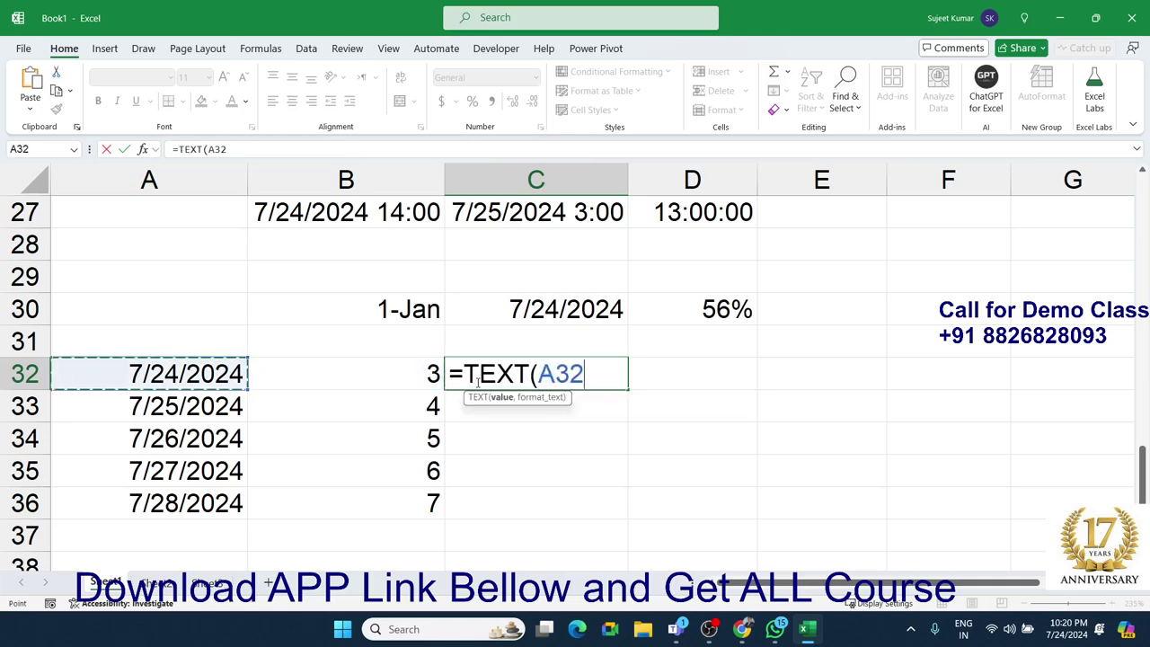
type(",\"")
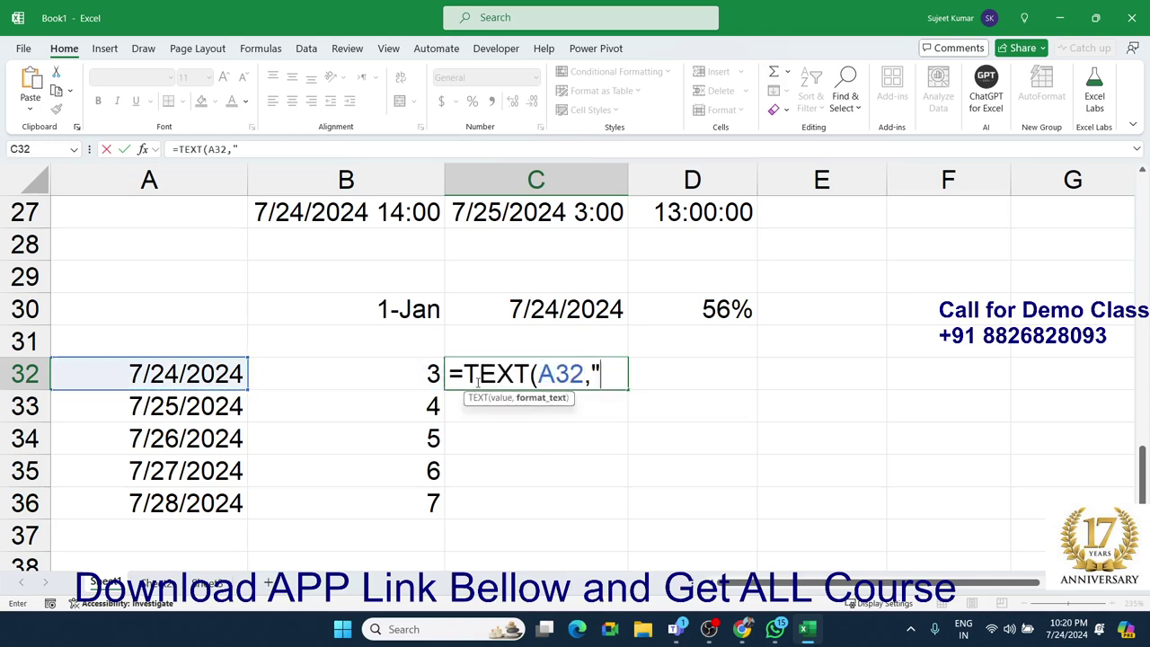
type("D")
type("DD\"")
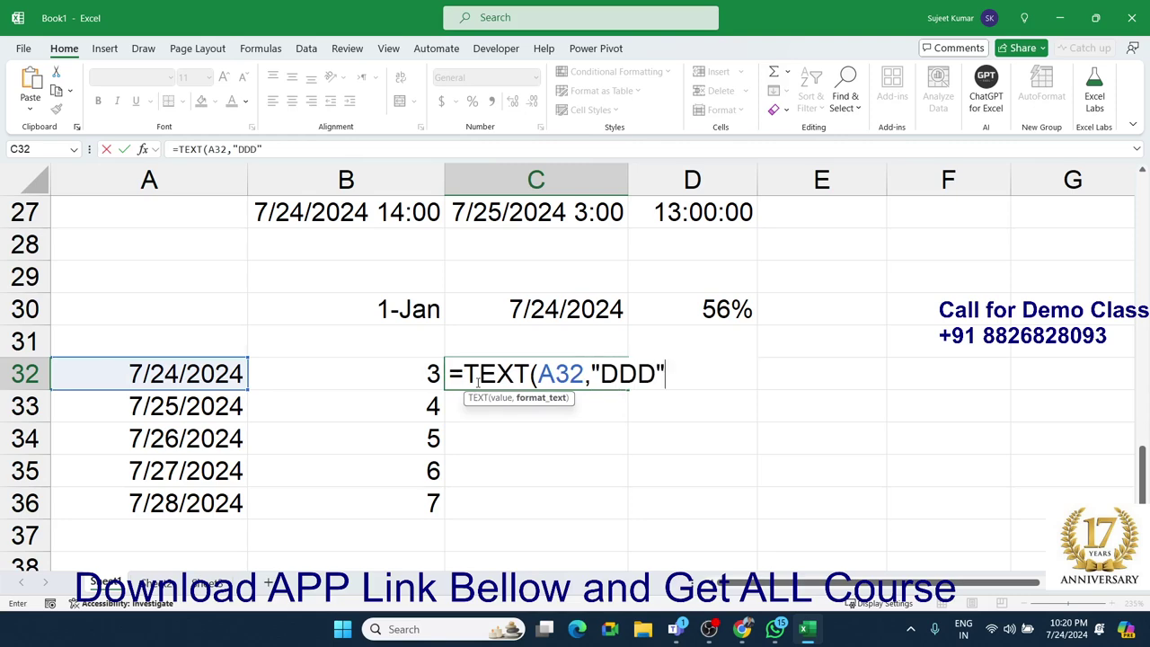
key("Return")
key("Left")
- Fill the TEXT formula down C32:C36 to show Wed through Sun
key("ctrl+Down")
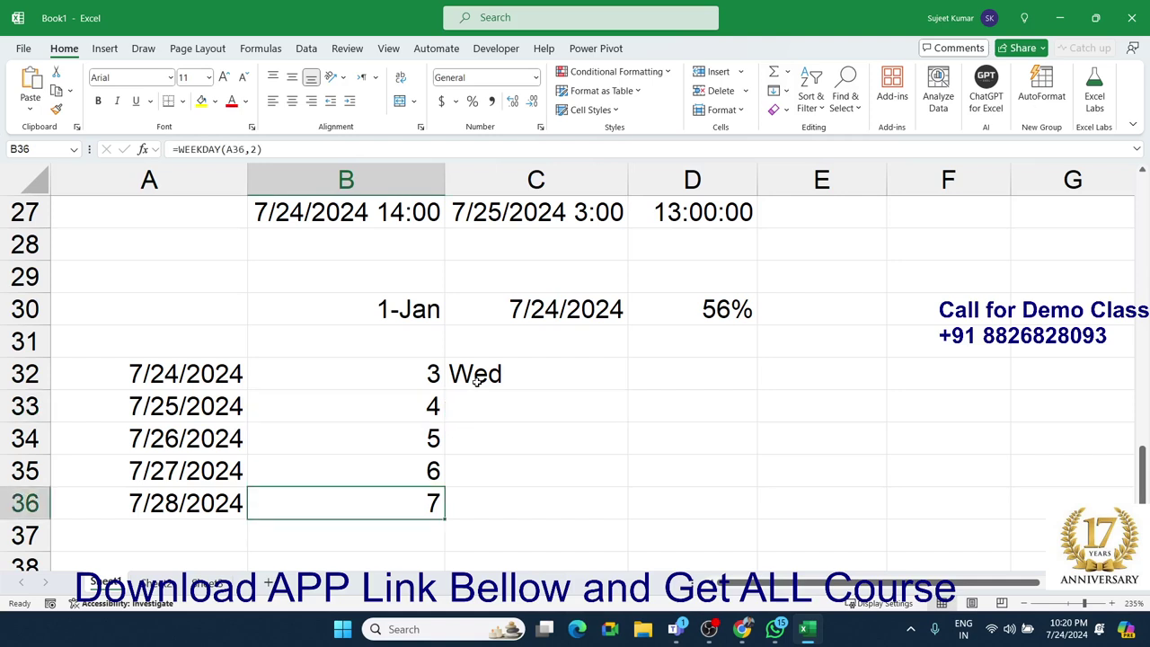
key("Right")
key("ctrl+shift+Up")
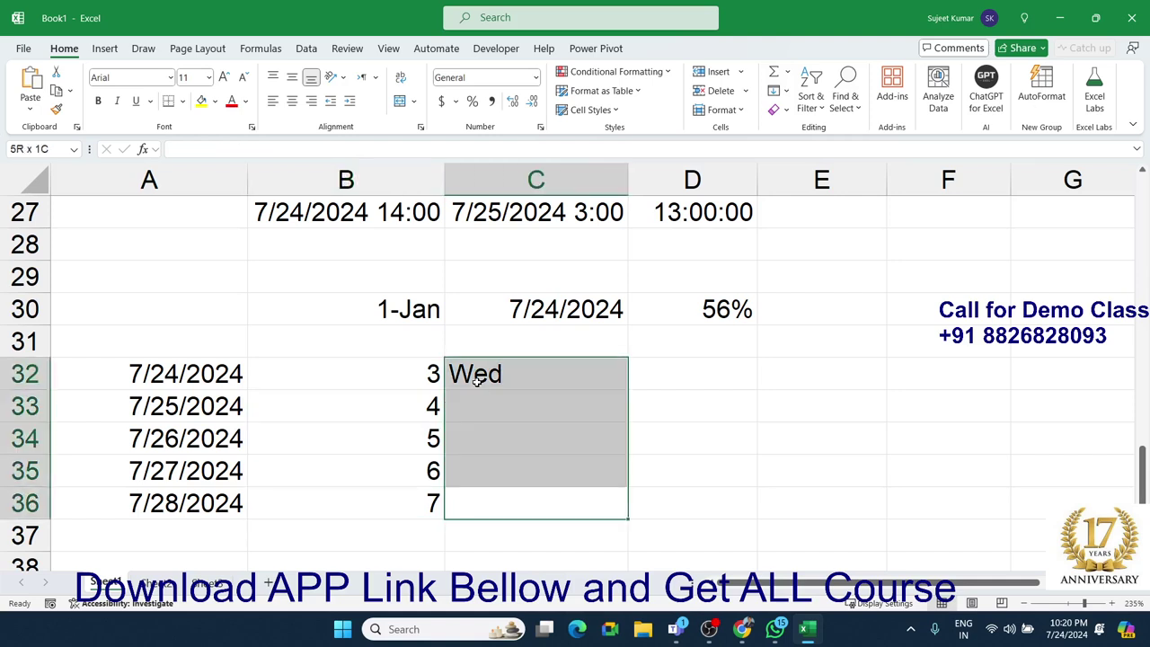
key("ctrl+d")
key("Right")
key("Up")
key("Up")
key("Up")
key("Up")
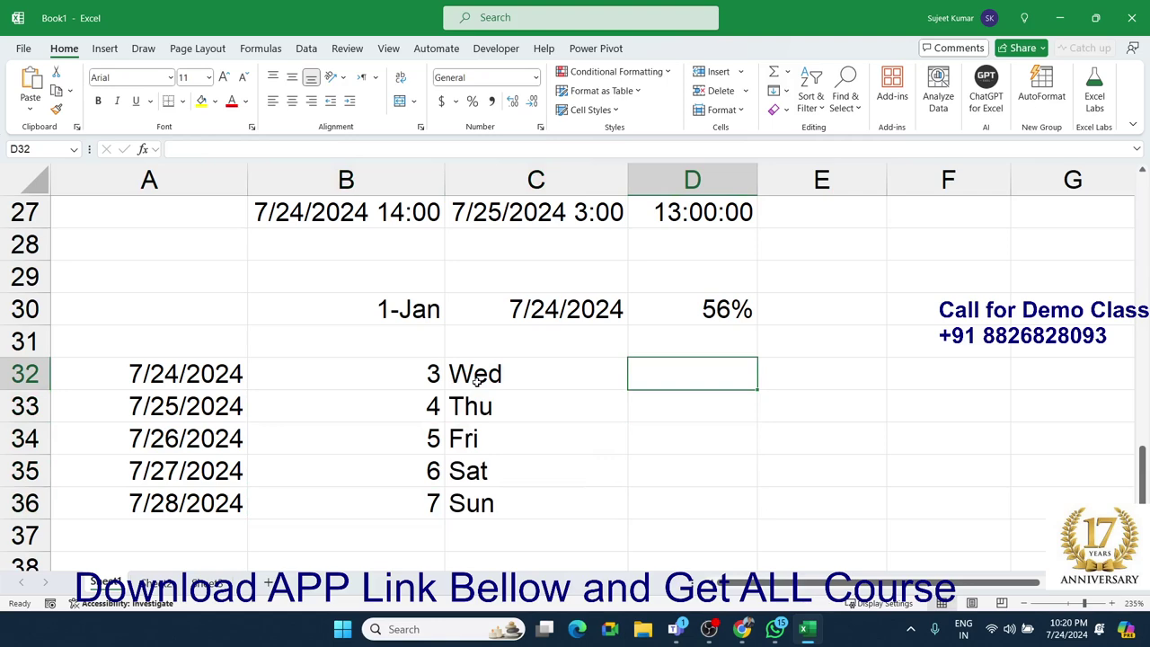
type("=")
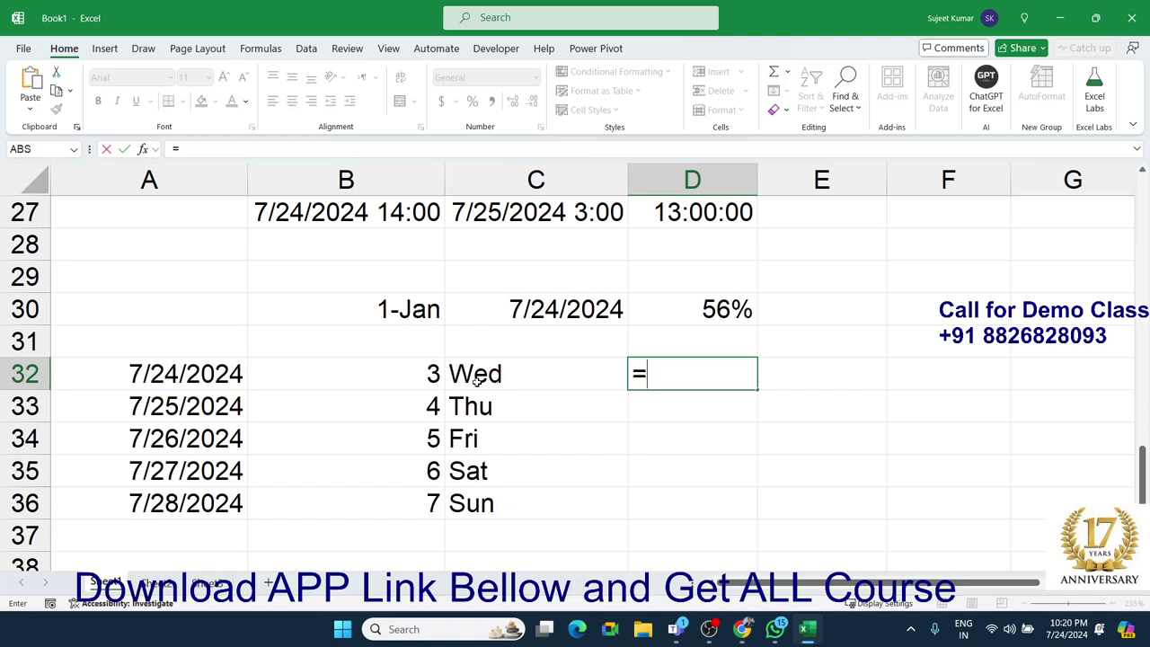
type("we")
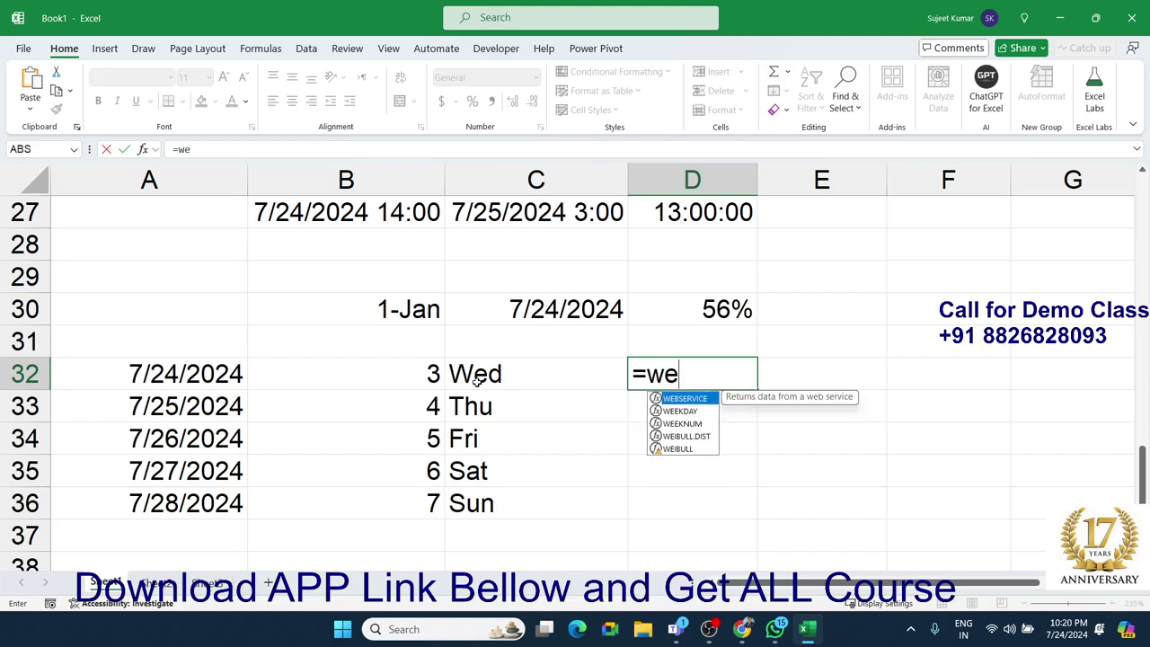
- Complete =WEEKNUM(A32) in D32
key("Down")
key("Down")
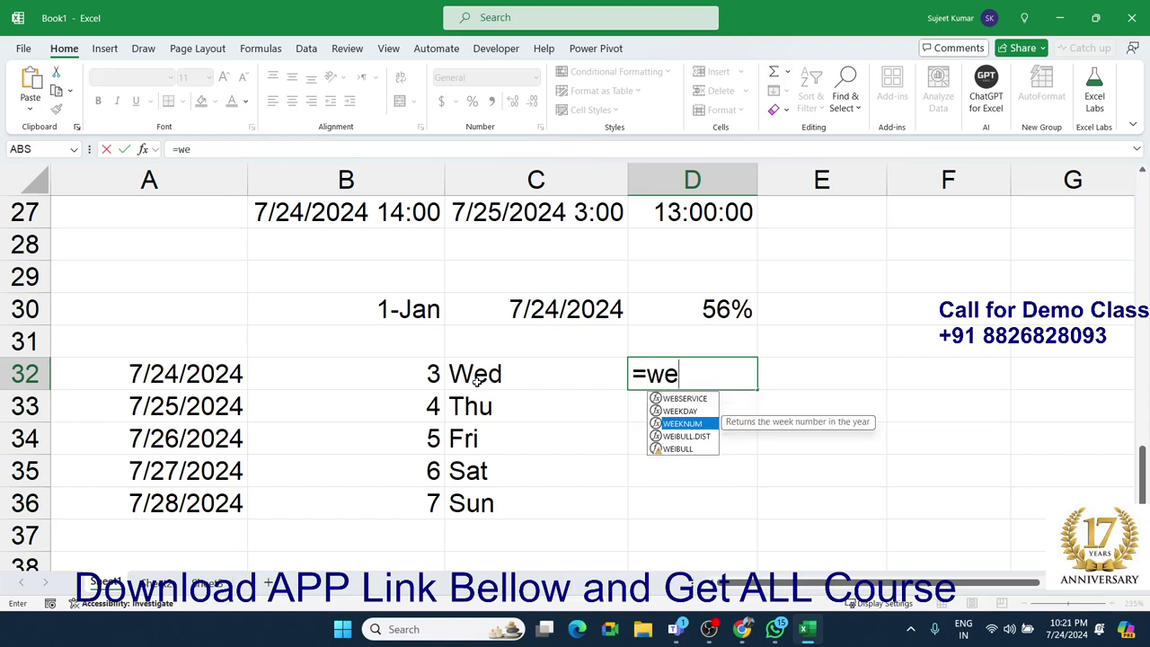
key("Tab")
left_click(476, 377)
key("Left")
key("Left")
key("Return")
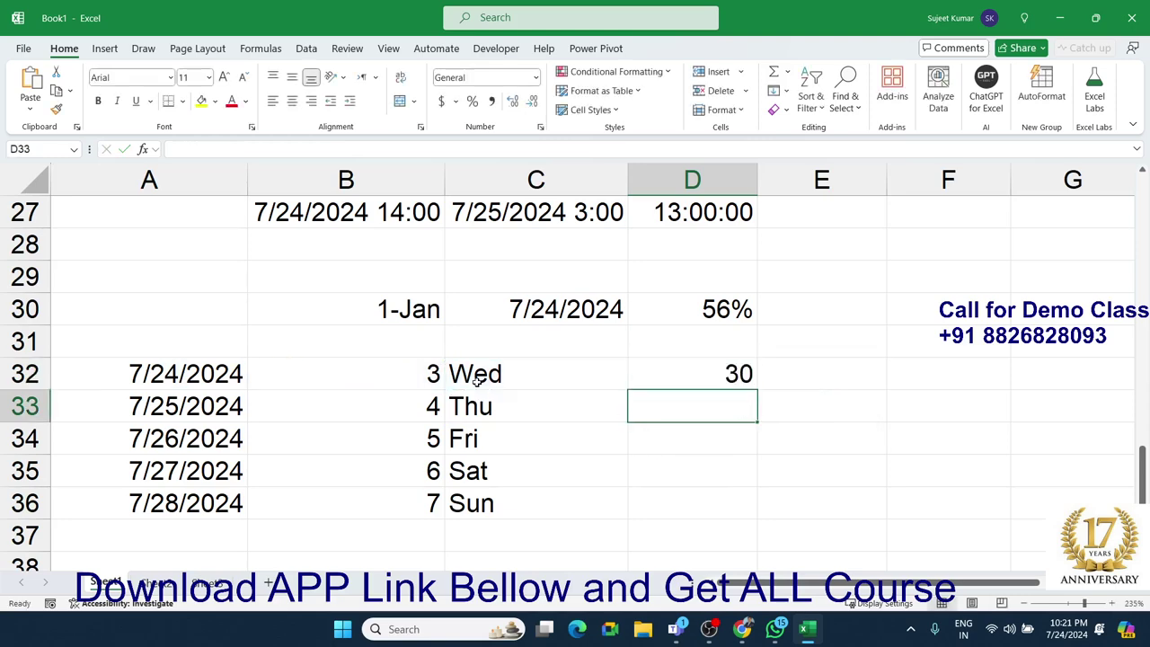
- Fill WEEKNUM down D32:D36 (30, 30, 30, 30, 31) and show the Formulas function library
key("Left")
key("Left")
key("Down")
key("Down")
key("Down")
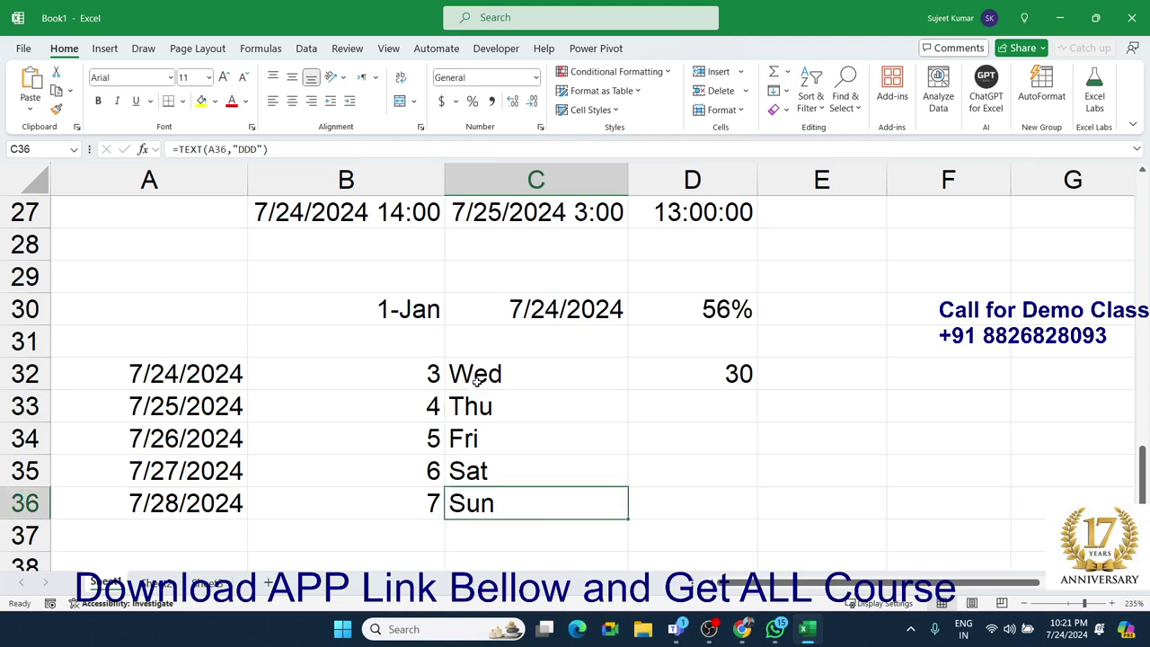
key("Right")
key("ctrl+shift+Up")
key("ctrl+d")
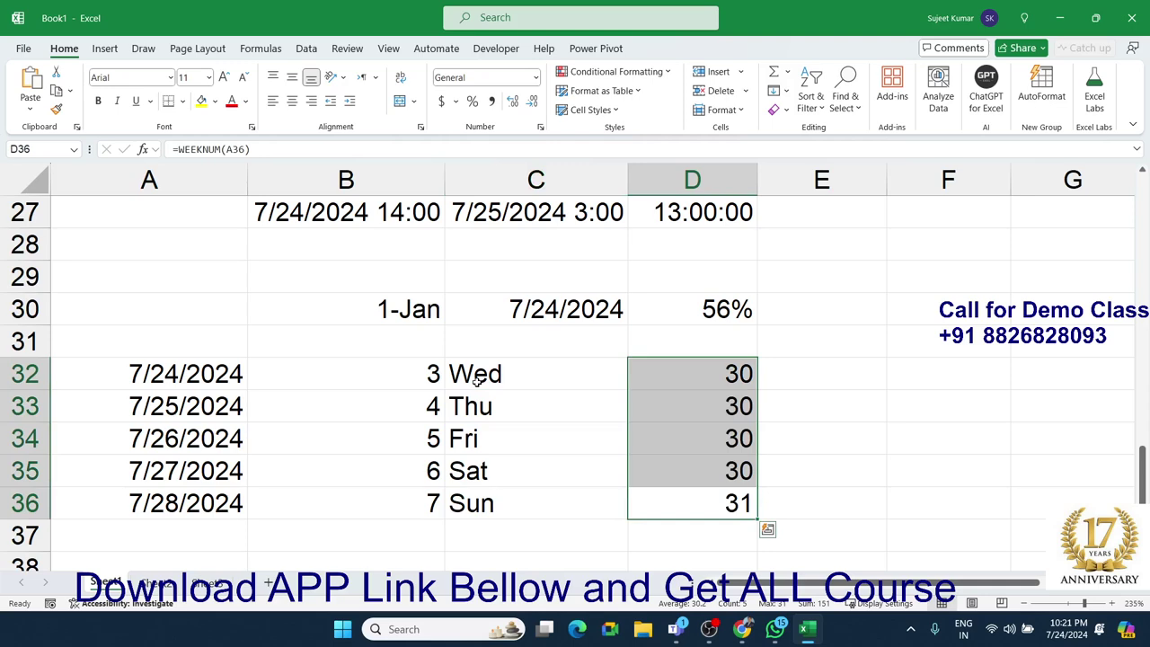
key("Escape")
left_click(308, 49)
left_click(261, 48)
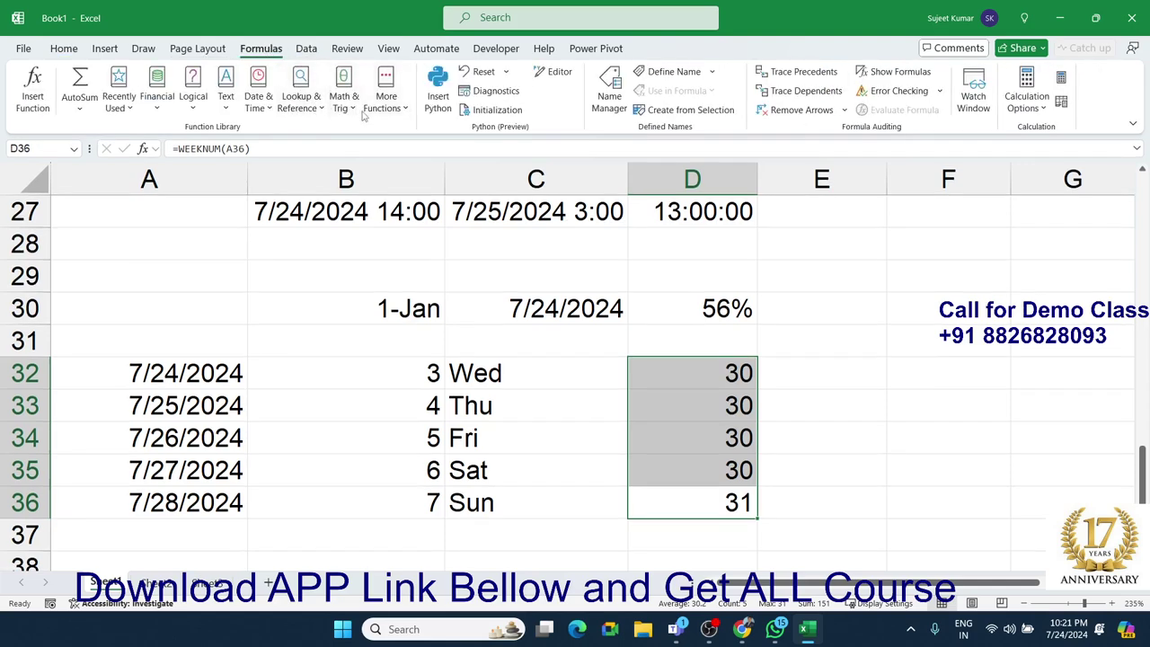
left_click(258, 96)
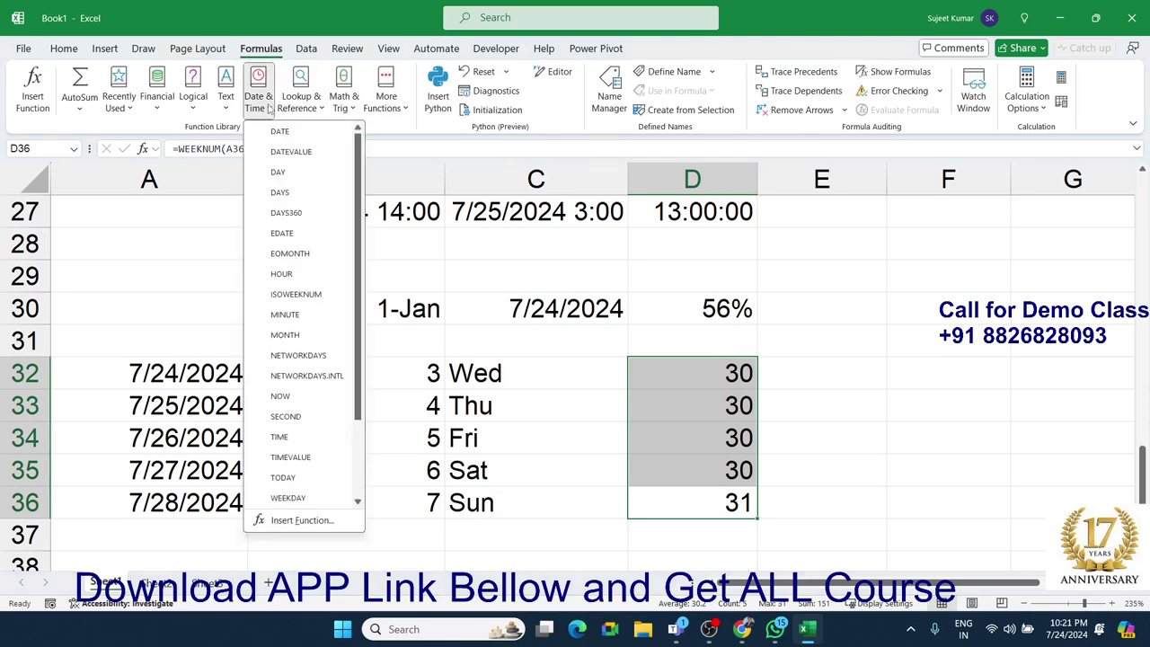
left_click(350, 216)
key("Escape")
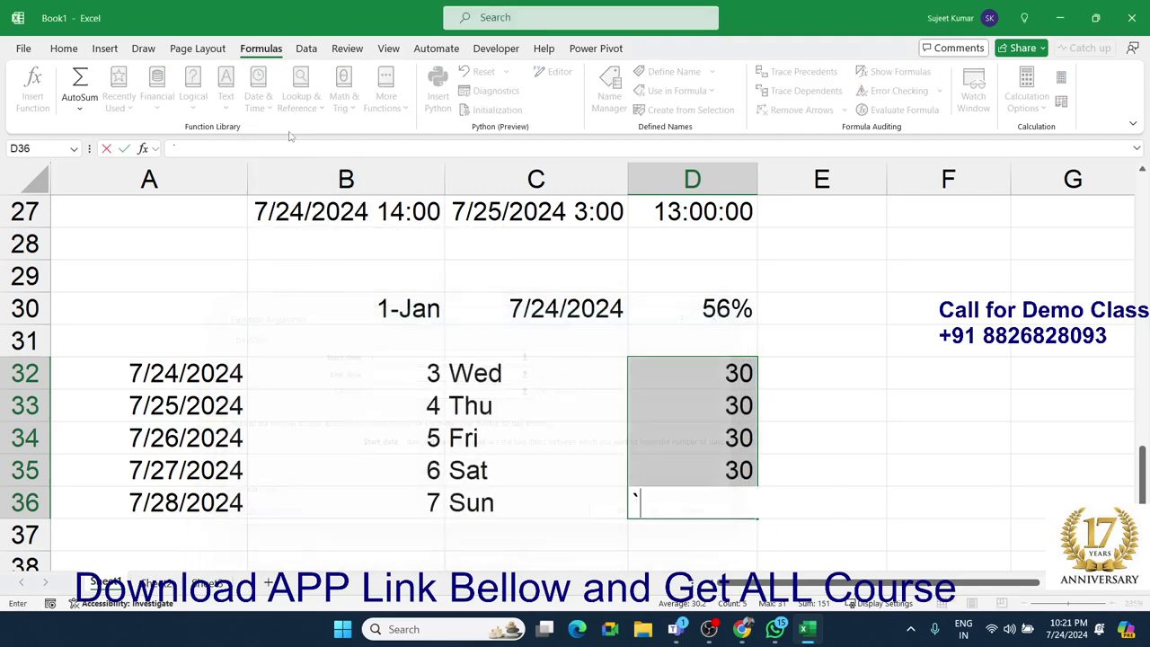
key("Escape")
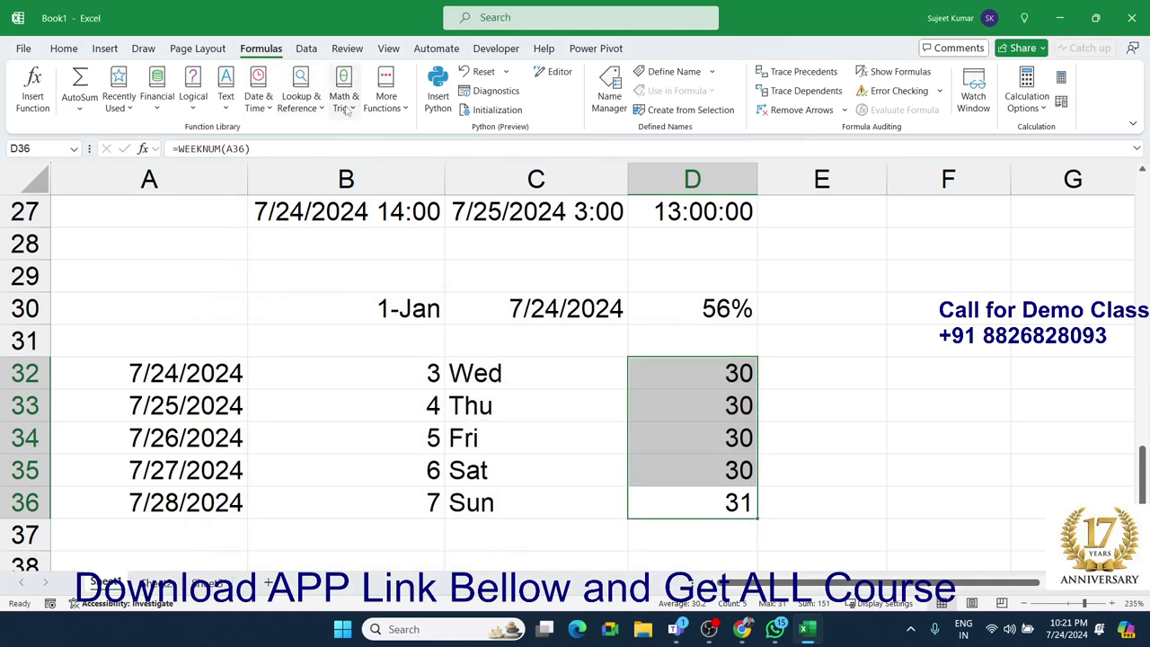
left_click(258, 100)
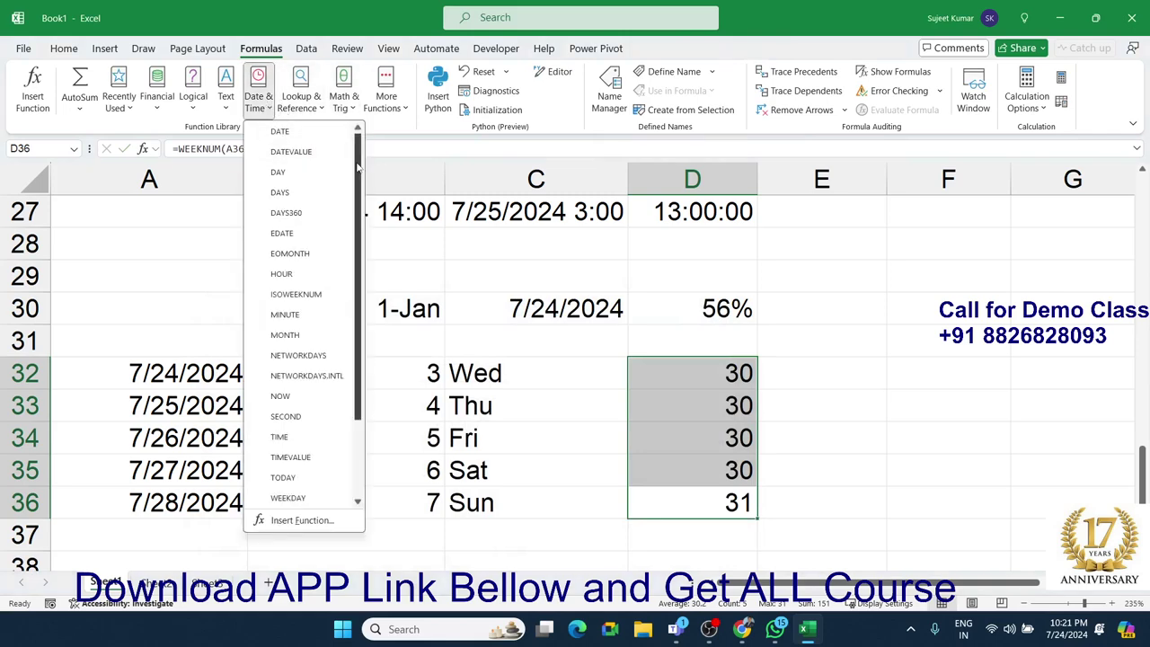
left_click_drag(357, 161, 367, 253)
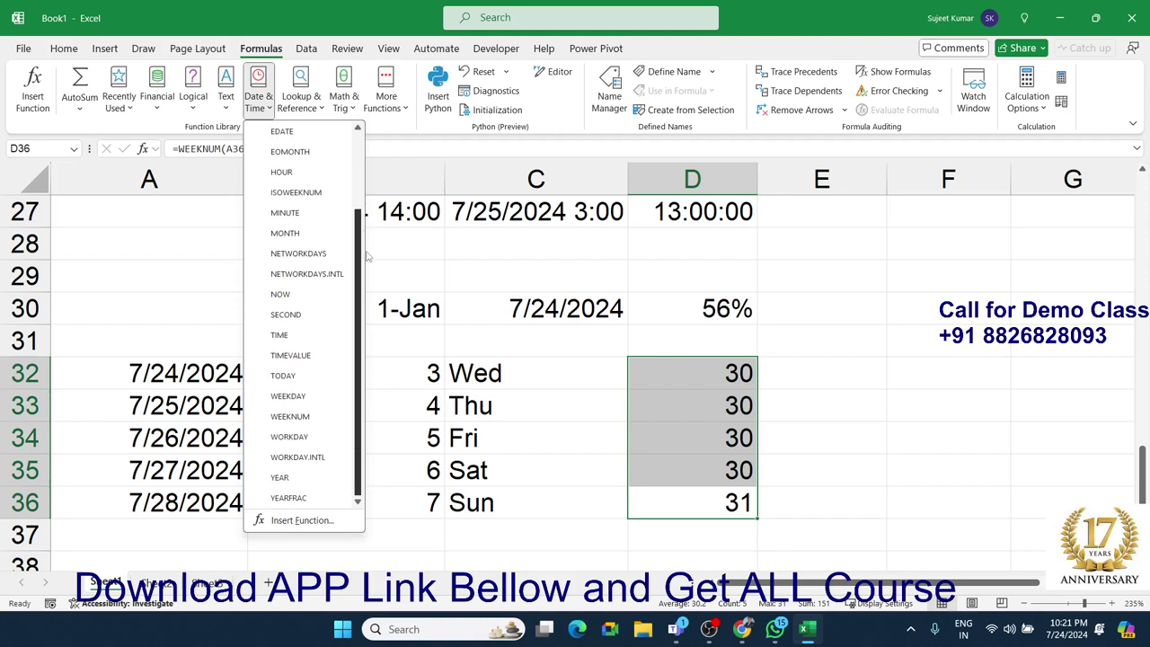
left_click_drag(367, 253, 357, 163)
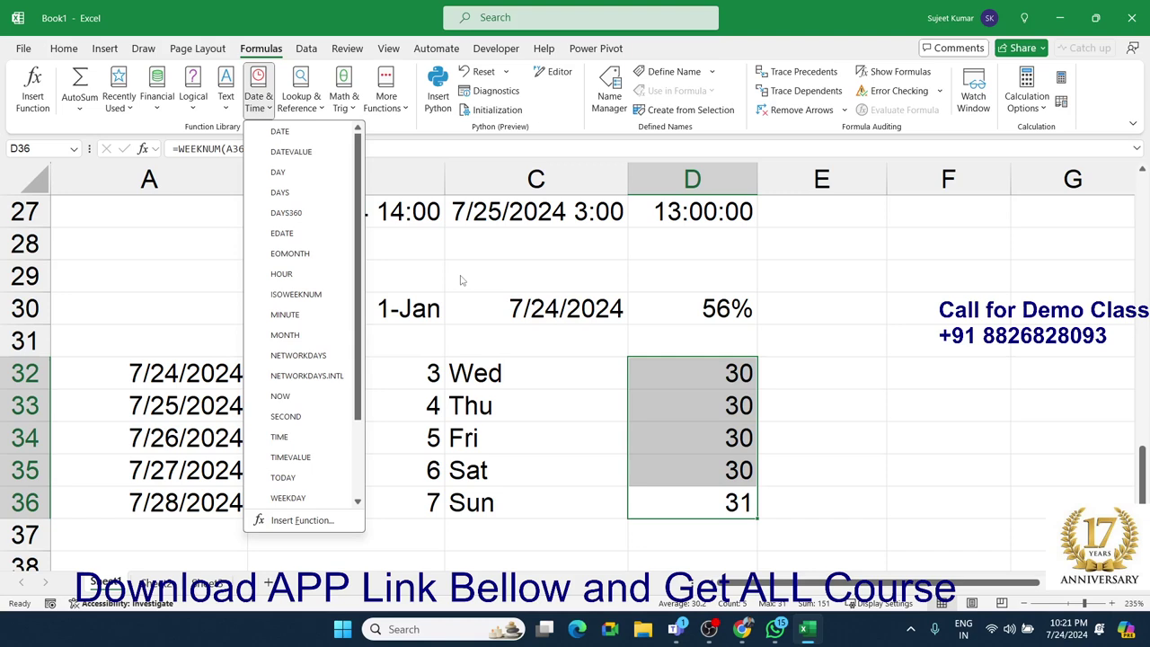
left_click(633, 368)
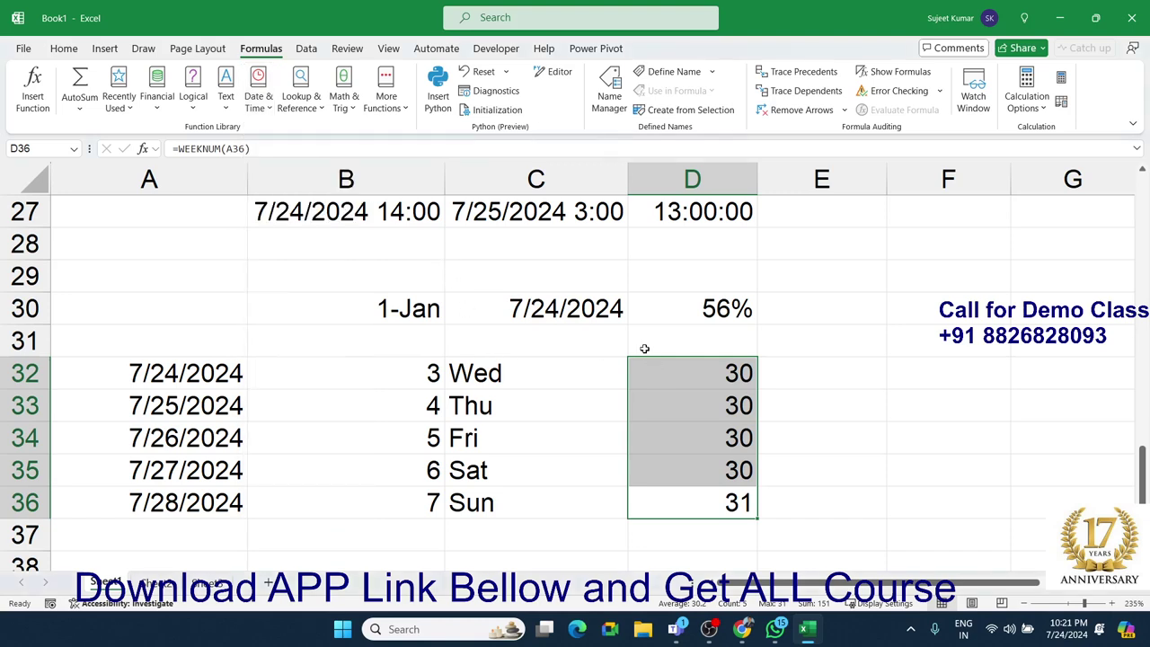
- Enter the text '1-JAN in B40
left_click(822, 365)
scroll(616, 373, "down", 4)
left_click(321, 248)
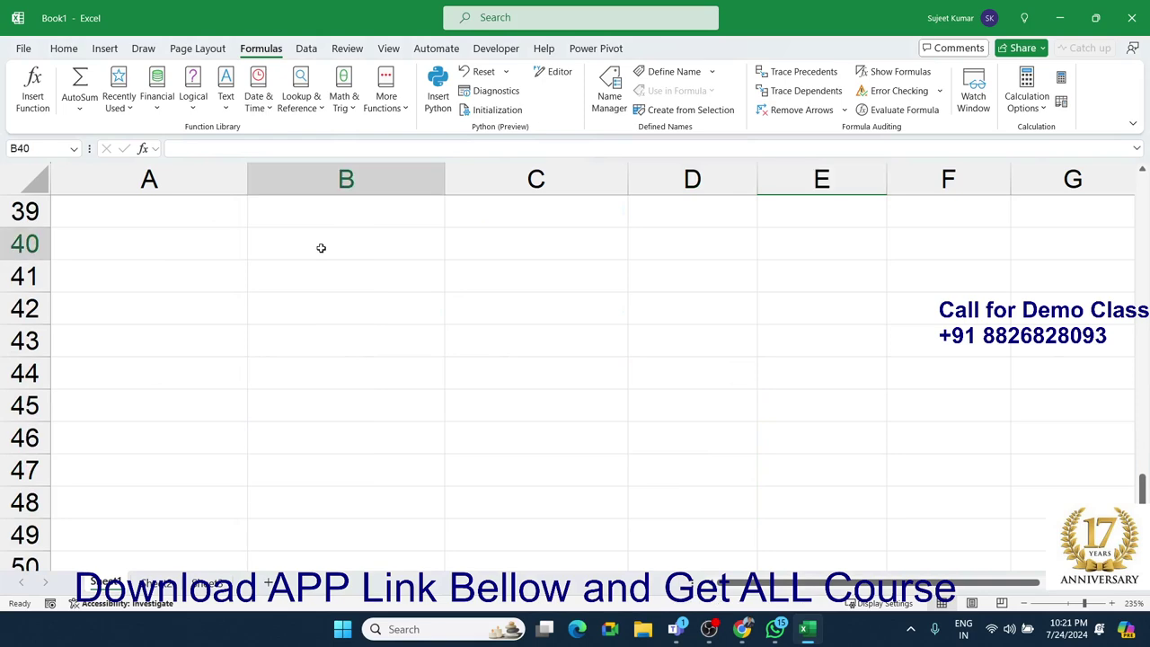
type("'1")
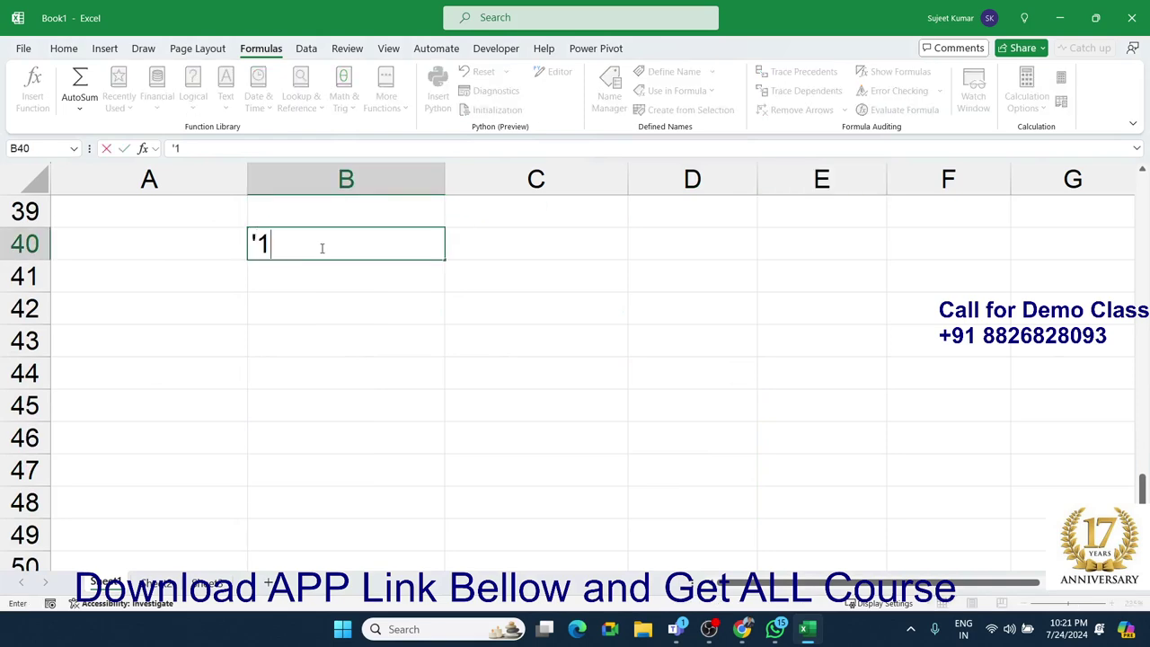
type("-JA")
type("N")
key("Tab")
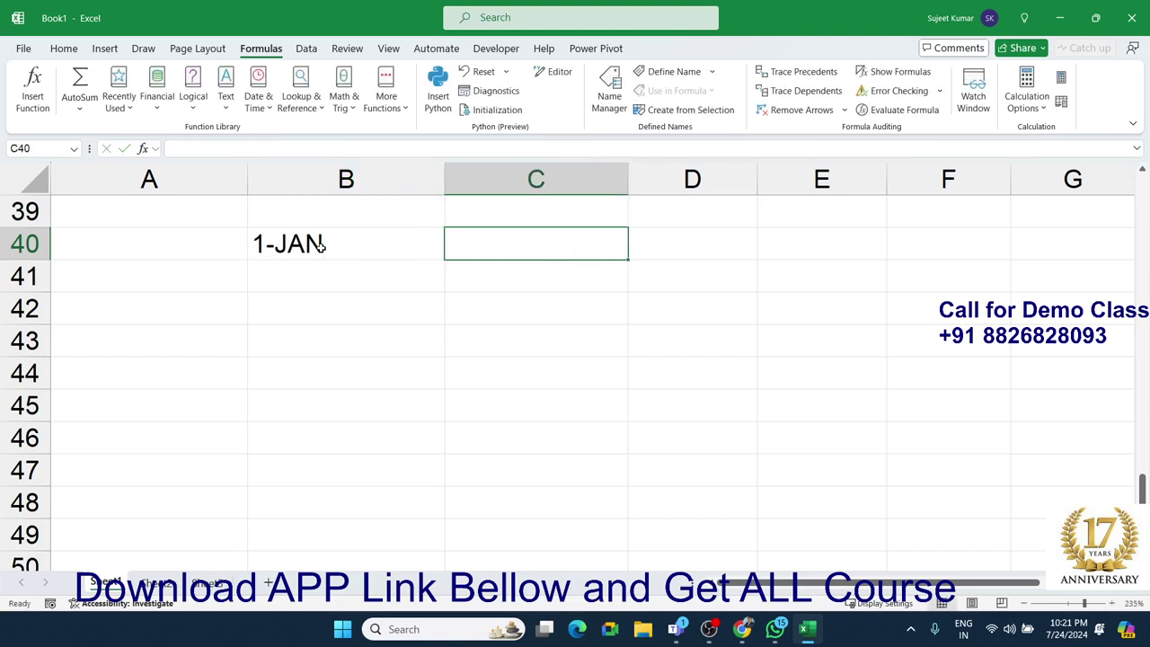
- Enter =DATEVALUE(B40) in C40 and format it as a date, showing 1-Jan-24
type("=date")
key("Down")
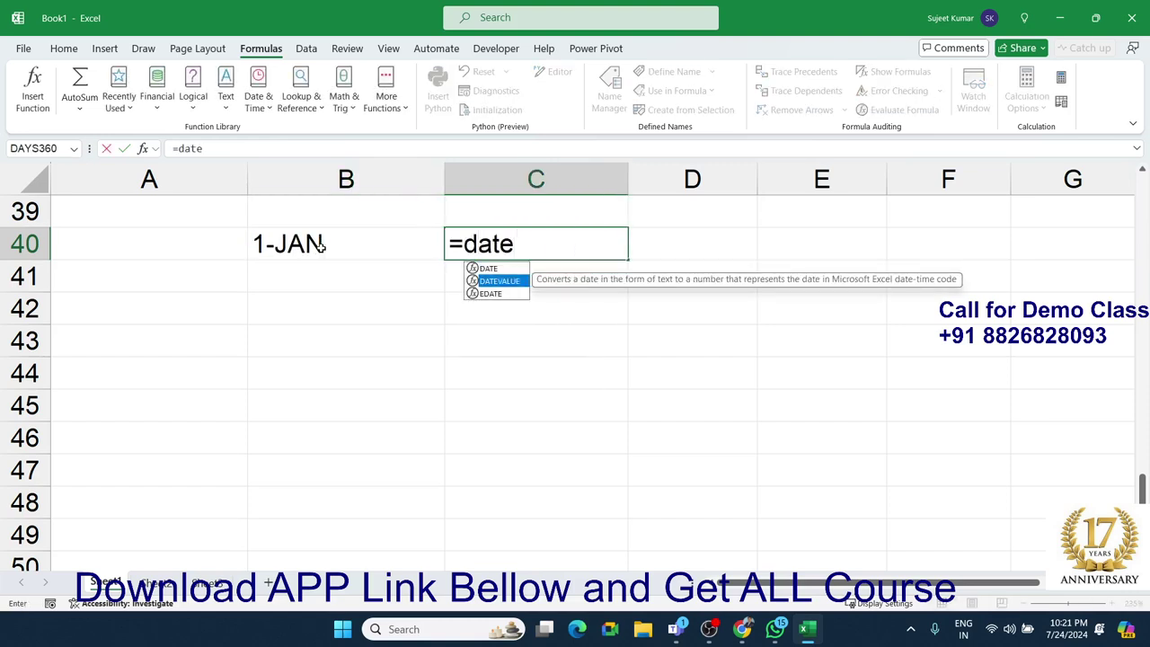
key("Tab")
left_click(321, 245)
key("Return")
left_click(321, 245)
key("Tab")
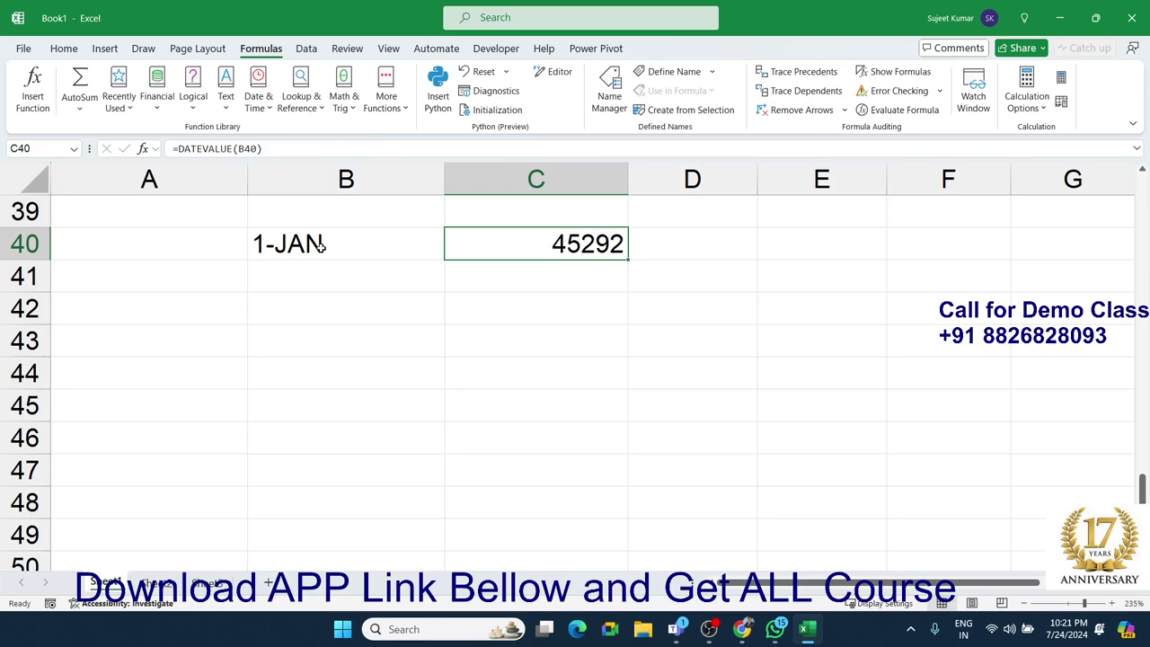
key("ctrl+shift+3")
left_click(472, 298)
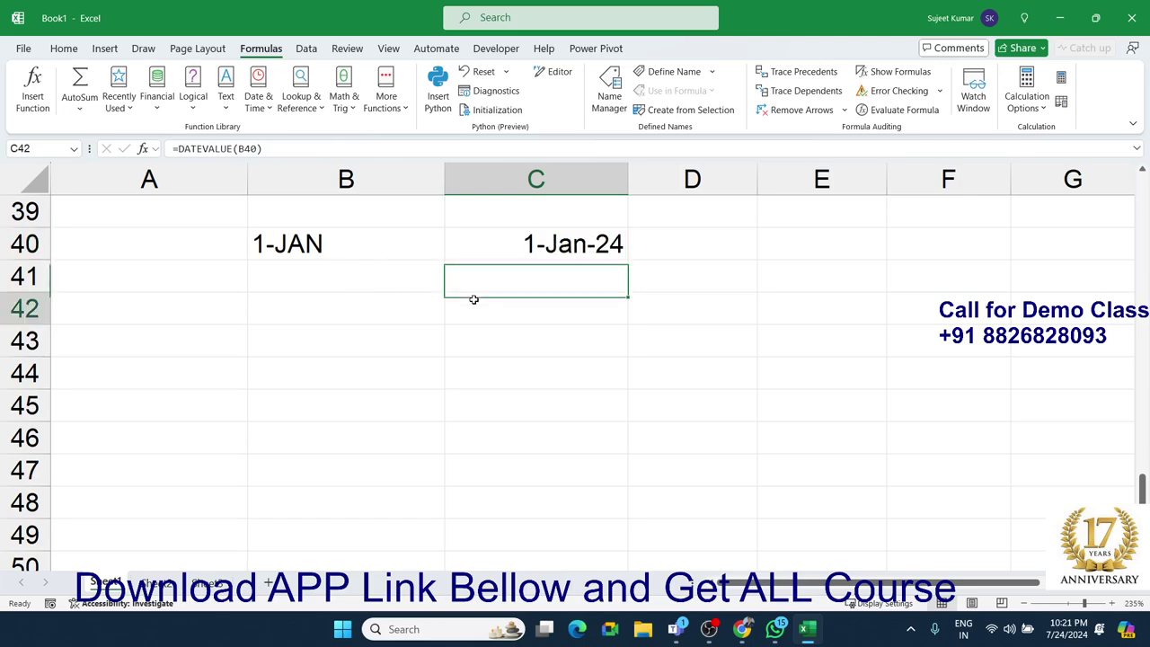
scroll(474, 298, "up", 5)
scroll(474, 299, "up", 3)
scroll(473, 299, "up", 3)
scroll(473, 300, "up", 2)
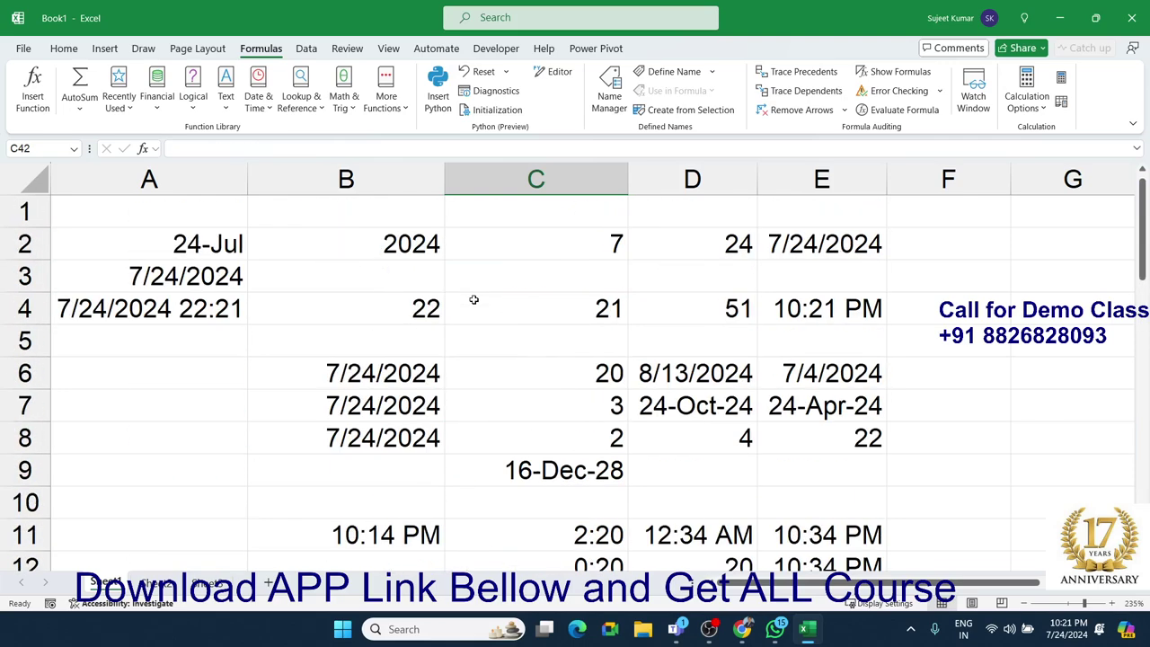